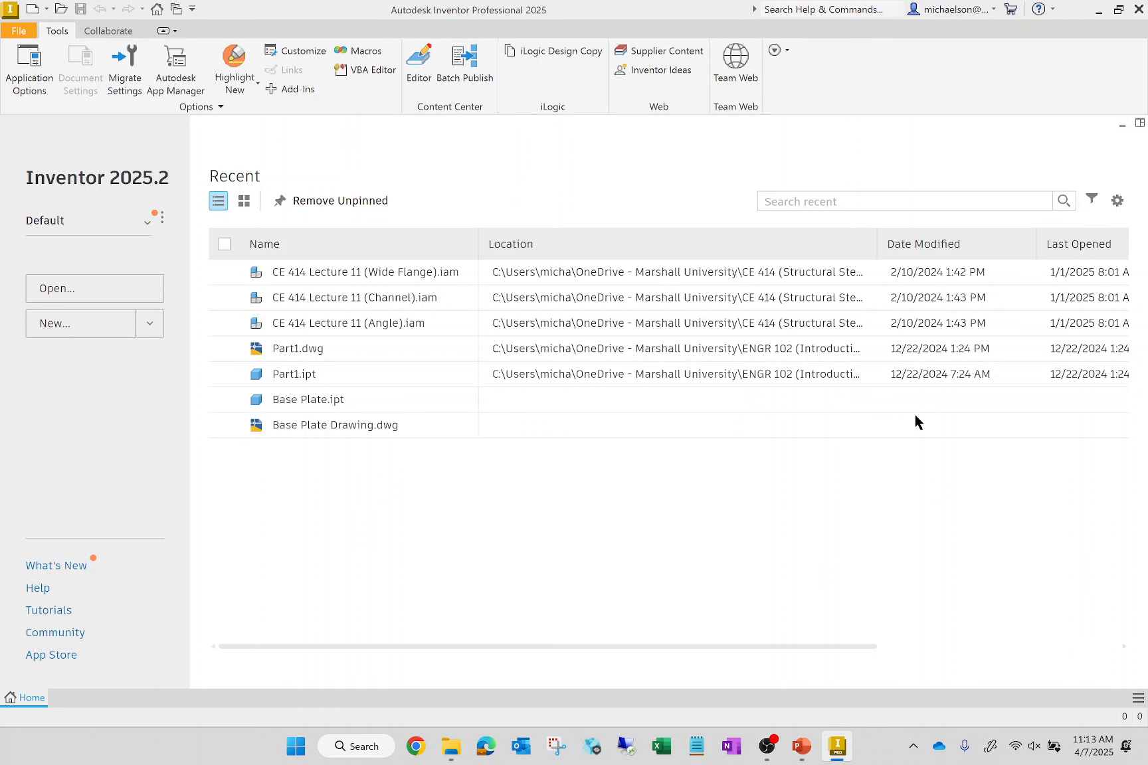
- Create a new part from the English Standard (in).ipt template
left_click(79, 326)
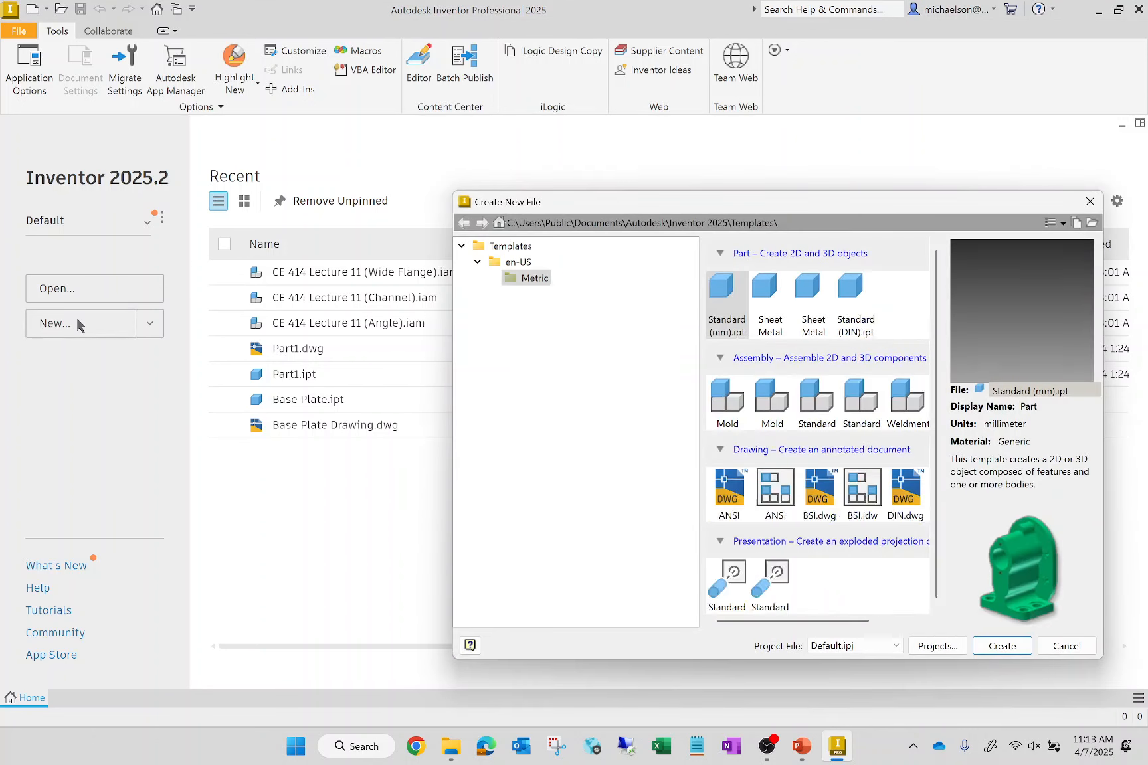
left_click_drag(825, 212, 731, 200)
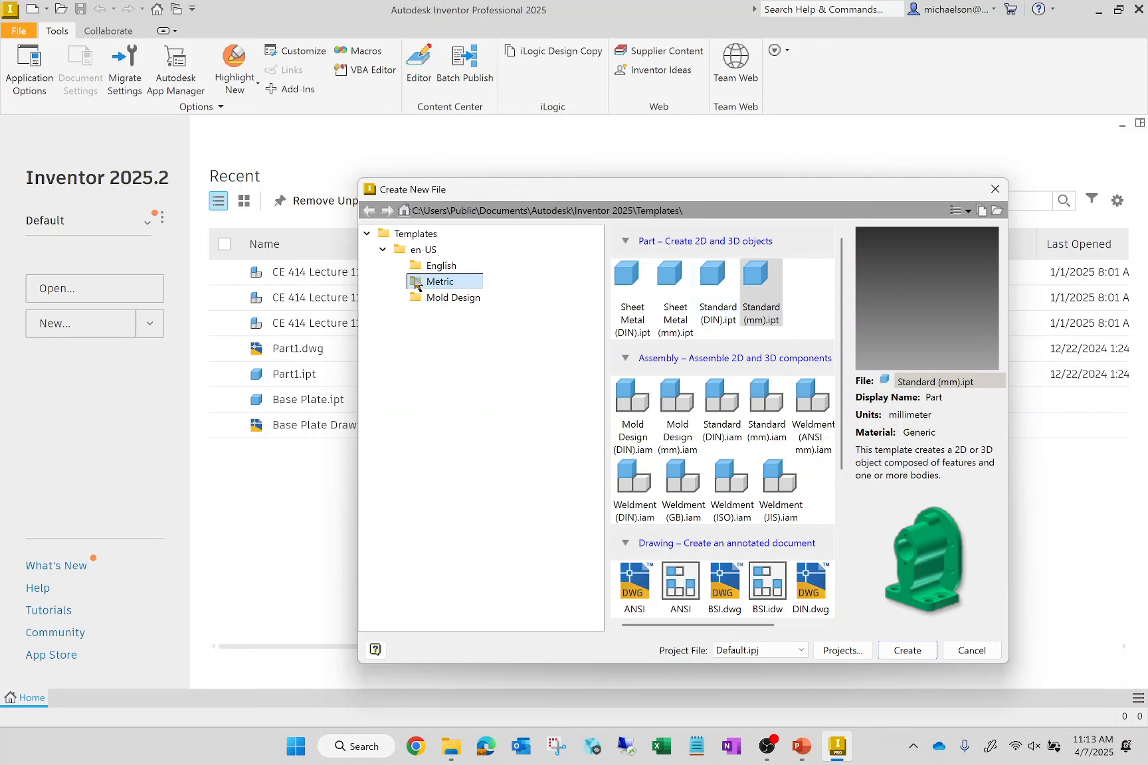
left_click(439, 269)
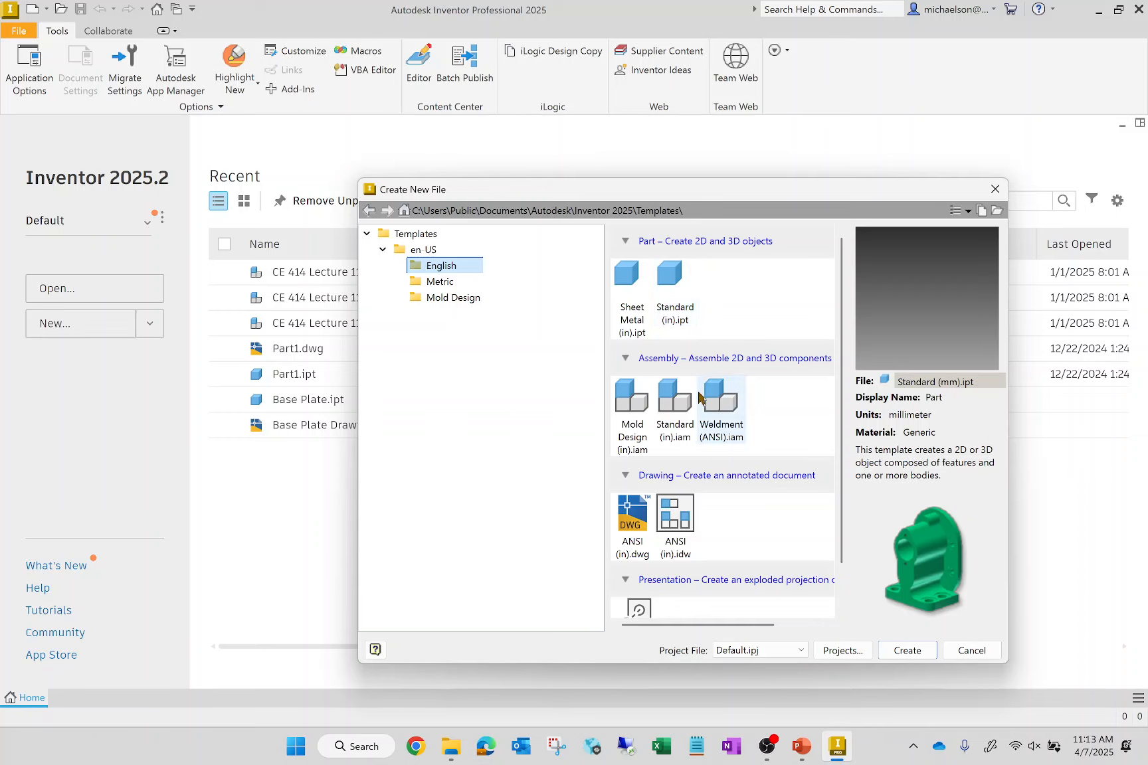
left_click(665, 275)
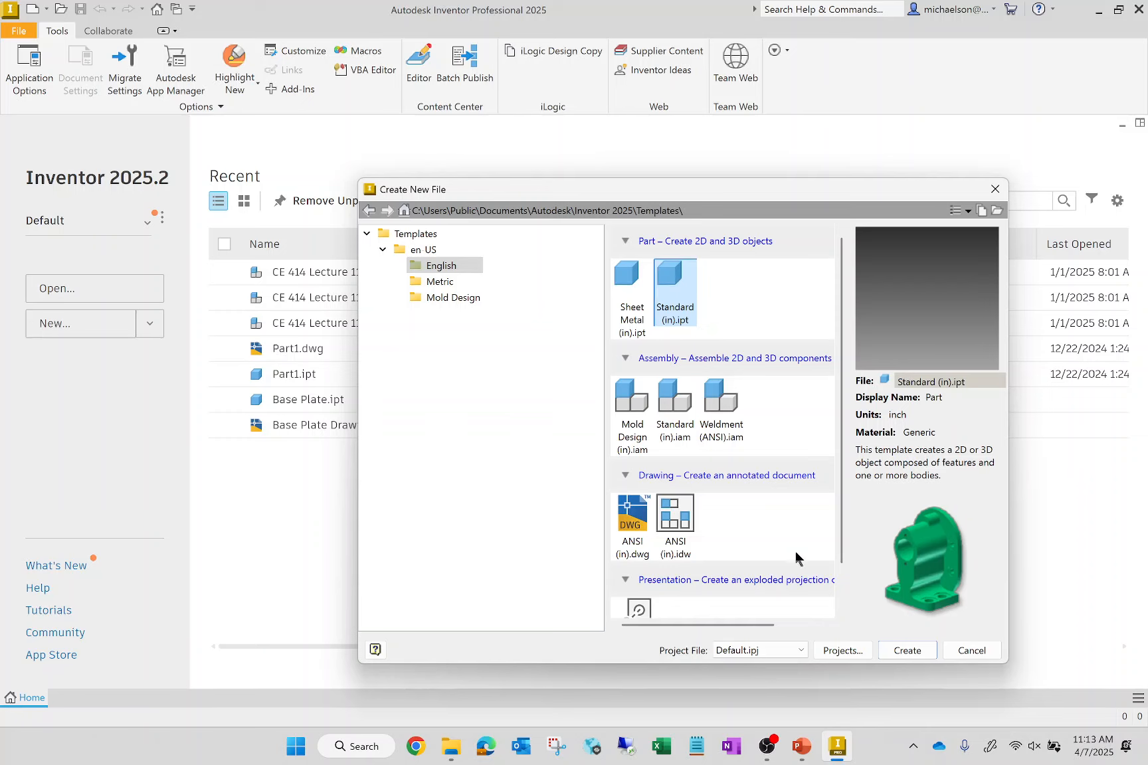
left_click(917, 653)
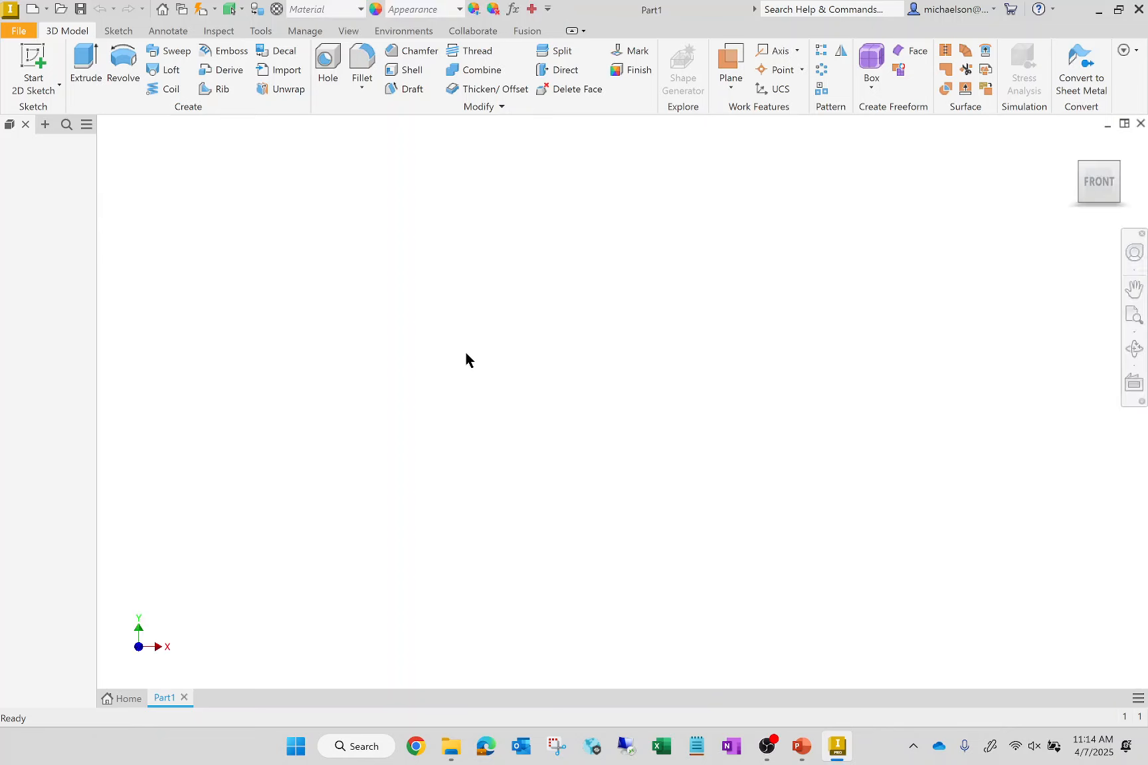
- Save the new part to the Desktop as Tutorial12
left_click(13, 30)
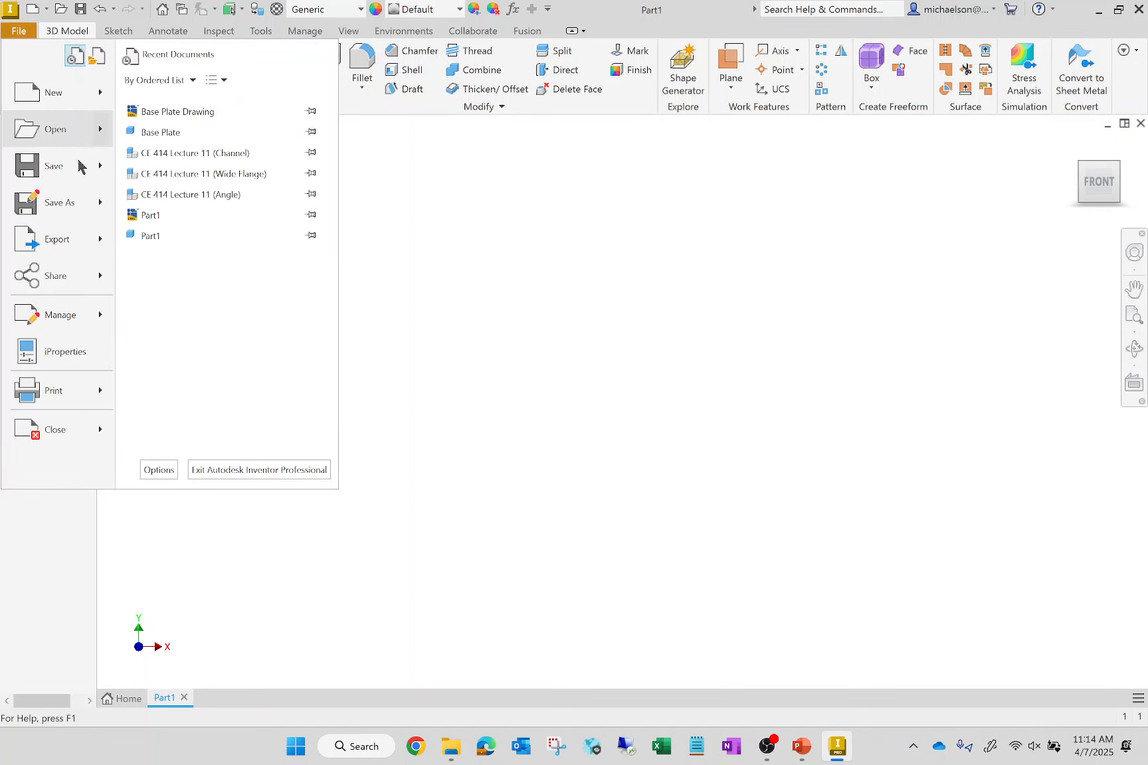
left_click(80, 166)
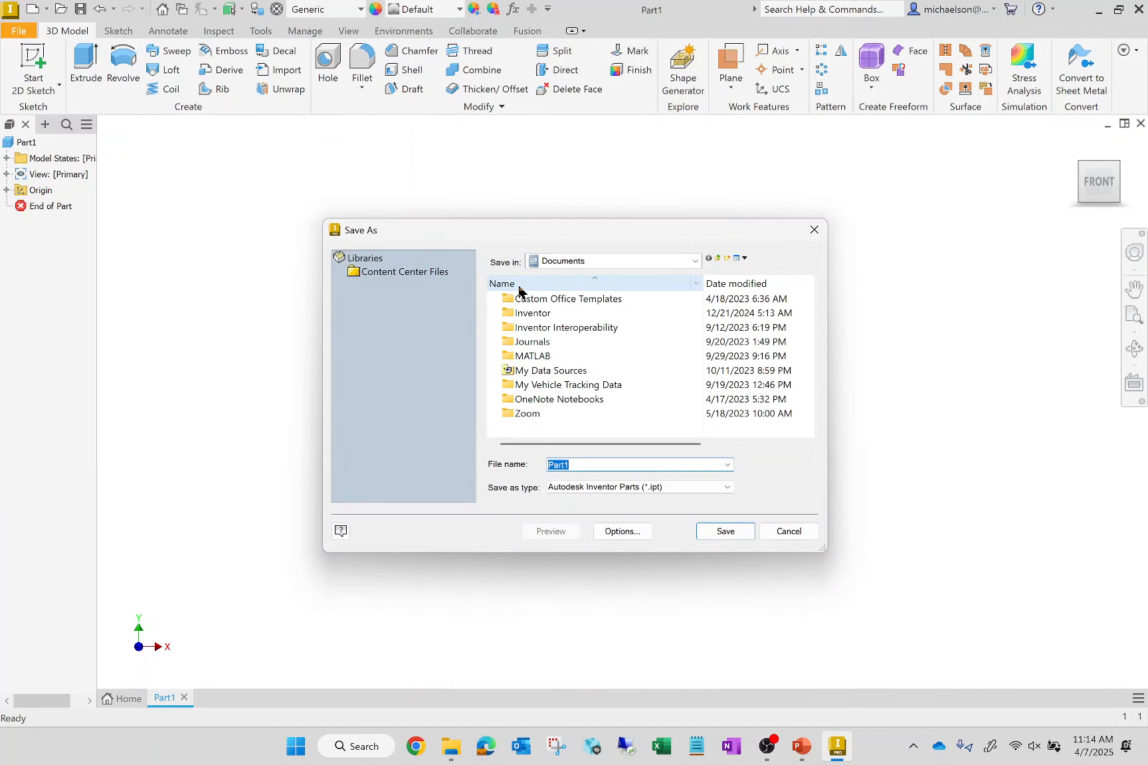
left_click(717, 258)
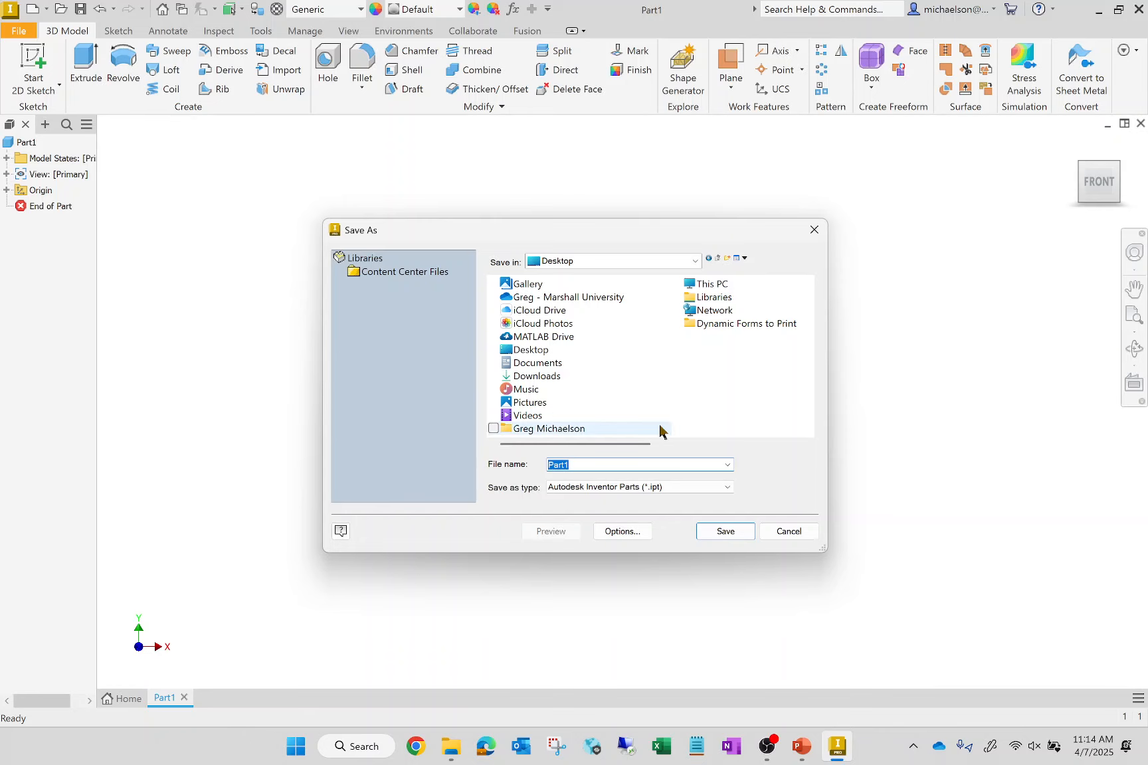
type("Tutorial")
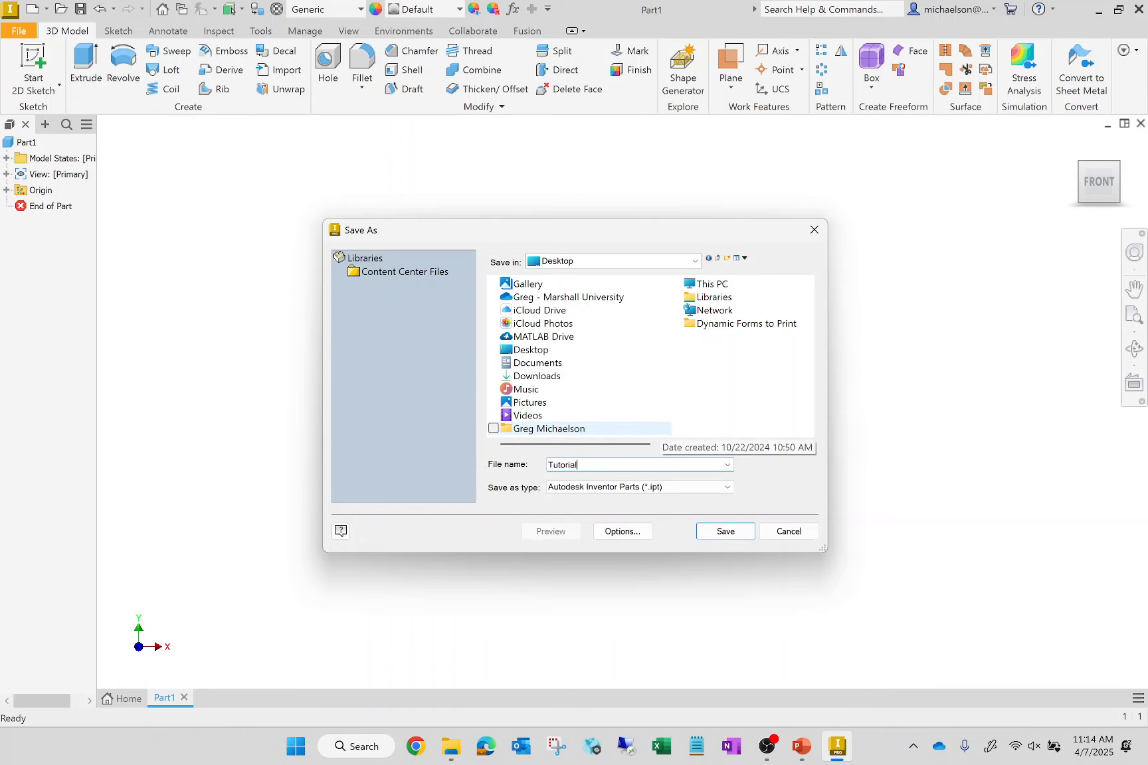
type("12")
key("Return")
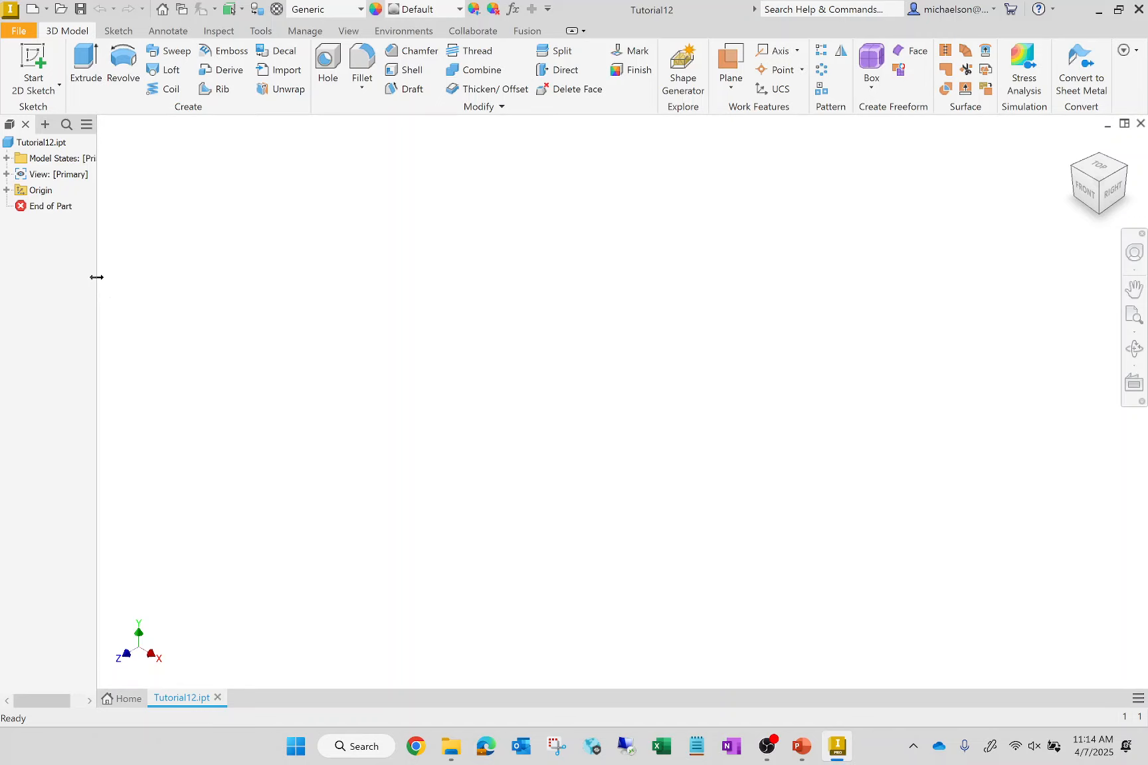
- Widen the model browser and start a 2D sketch on the XY plane
left_click_drag(97, 277, 212, 285)
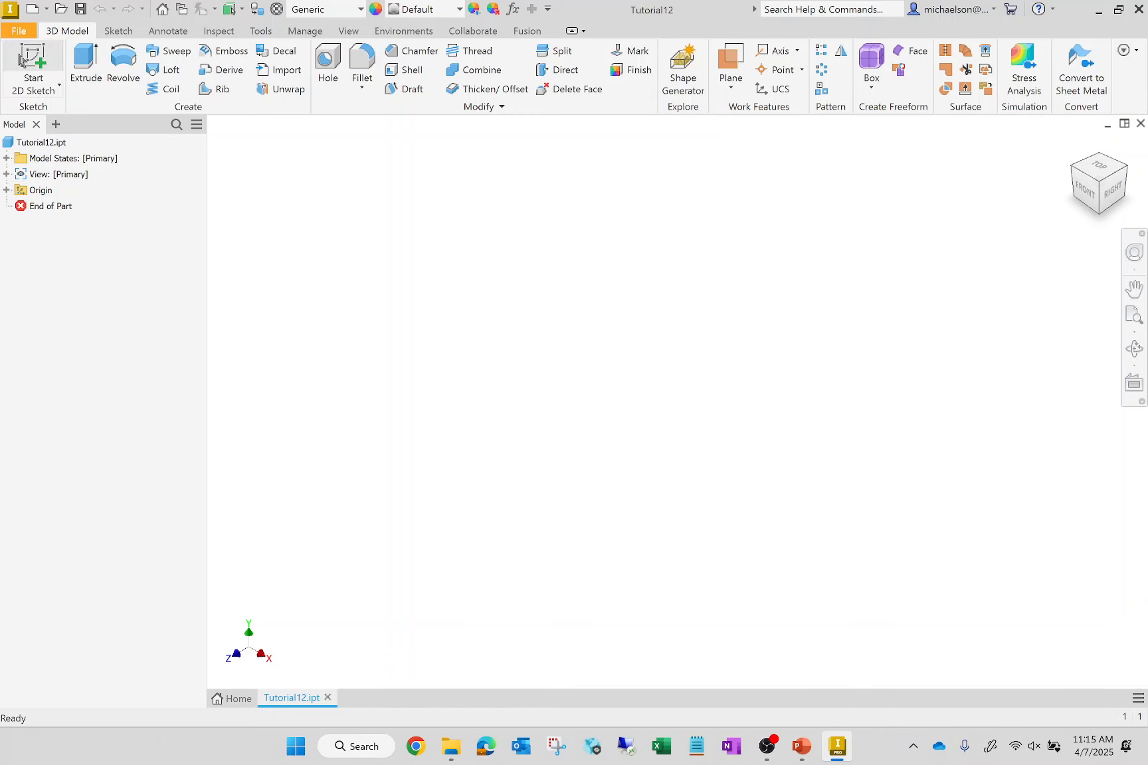
left_click(31, 61)
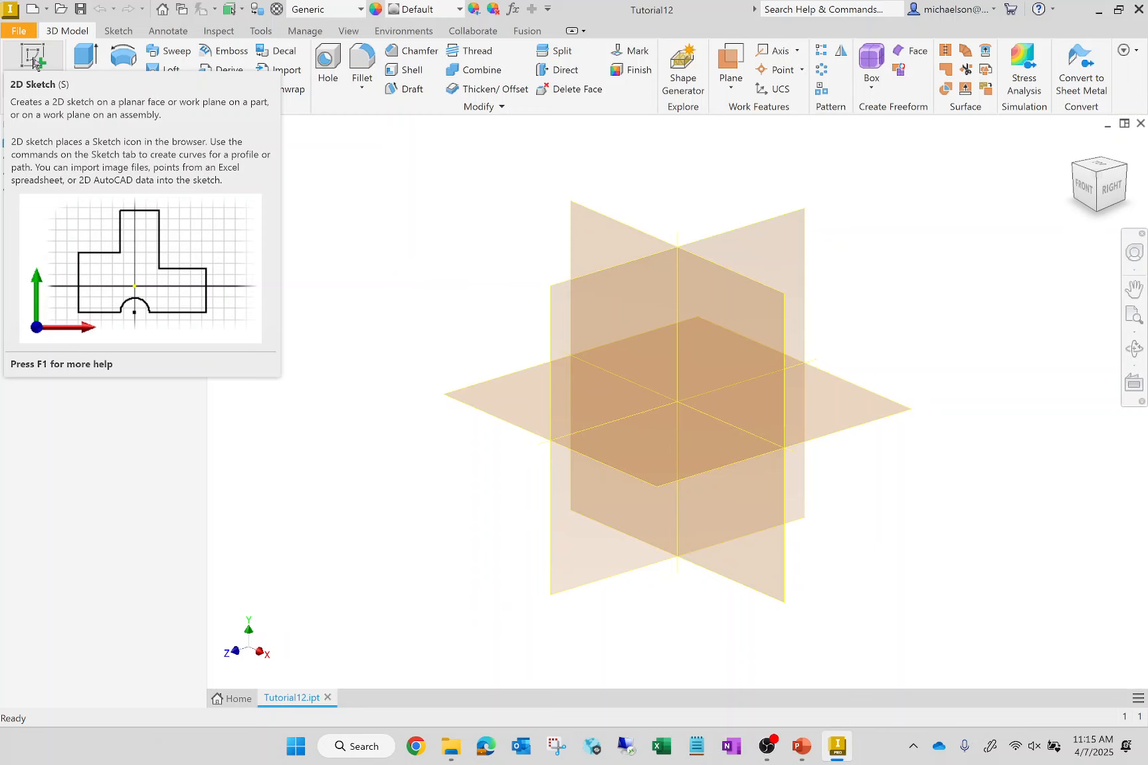
left_click(35, 62)
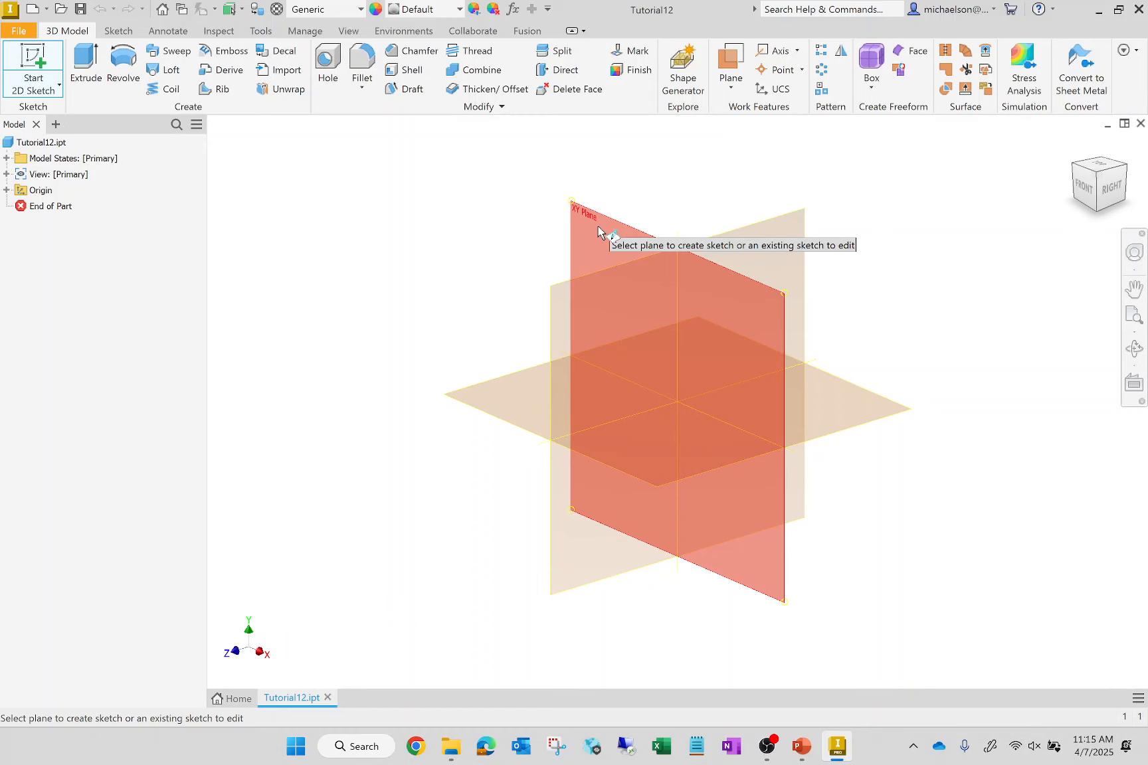
left_click(597, 228)
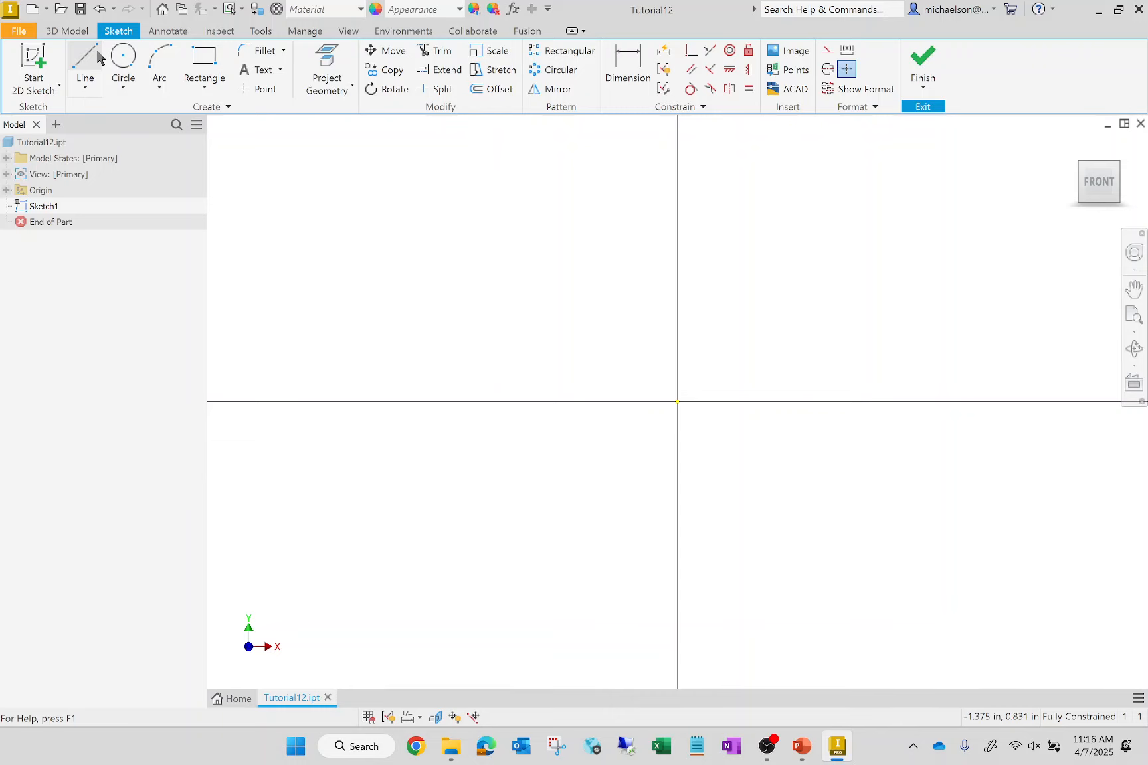
- Sketch a closed L-shaped profile from the origin, about 2.97 in tall and 2.86 in wide, with legs about 0.84 and 0.86 in thick
left_click(86, 70)
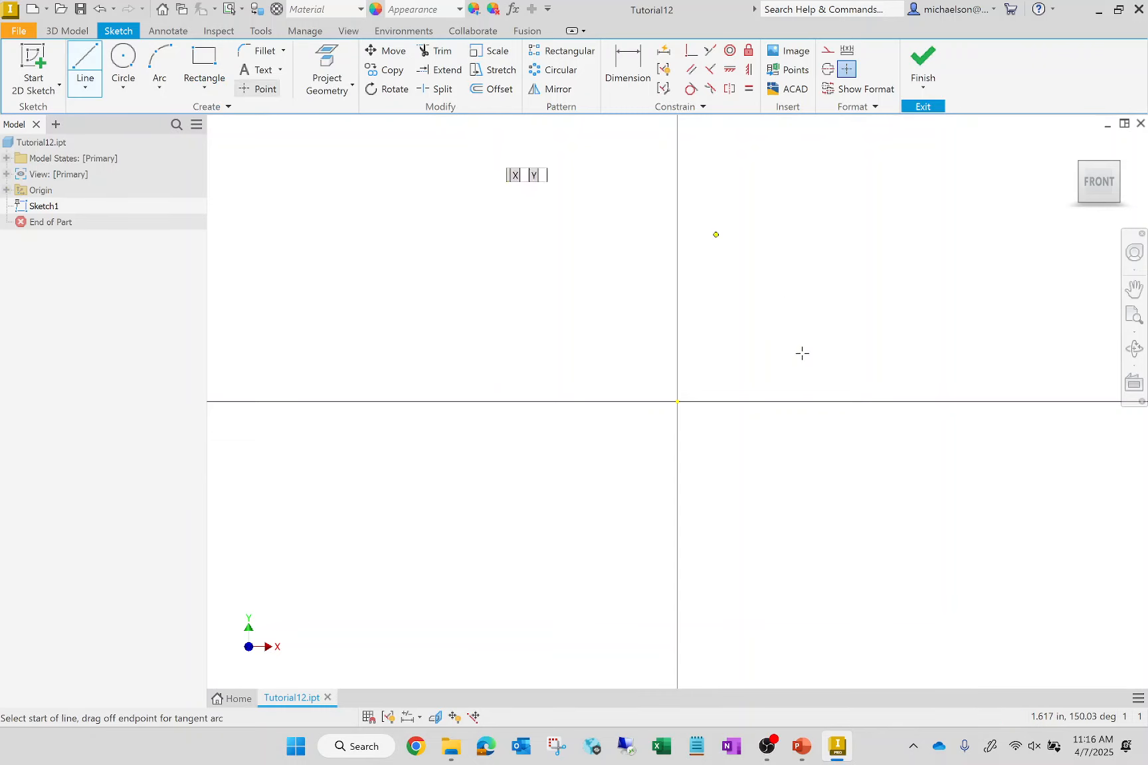
left_click(677, 402)
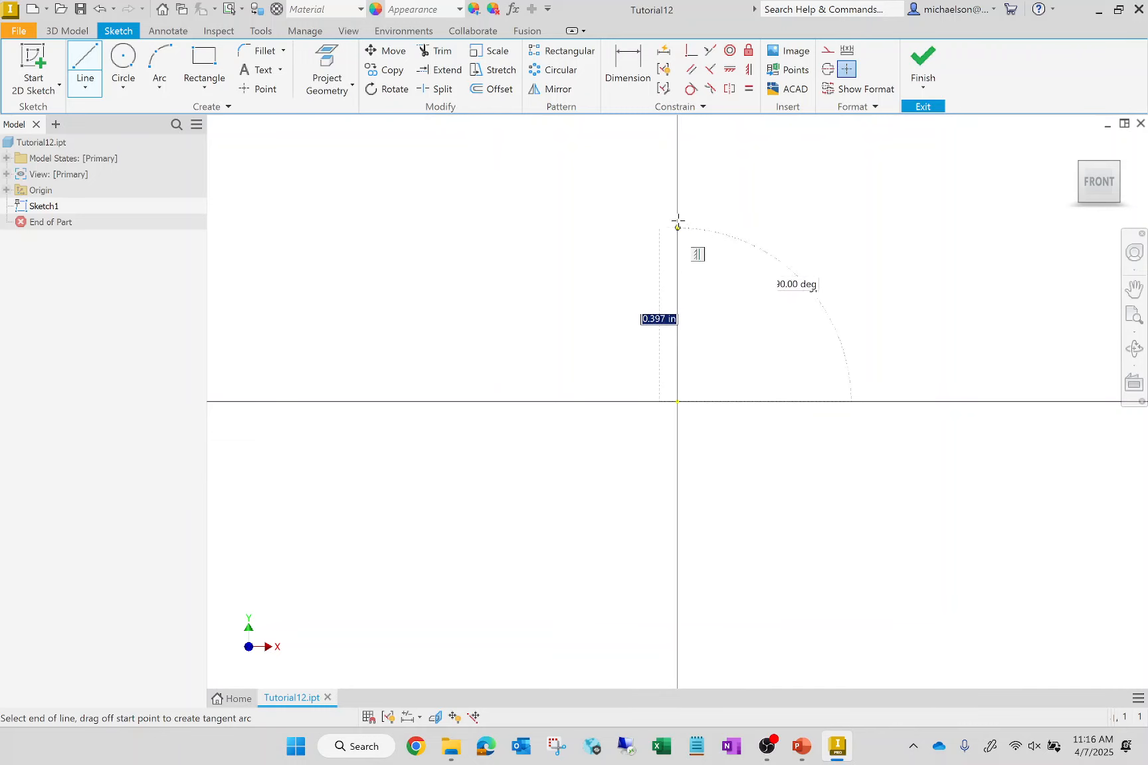
scroll(635, 383, "up", 3)
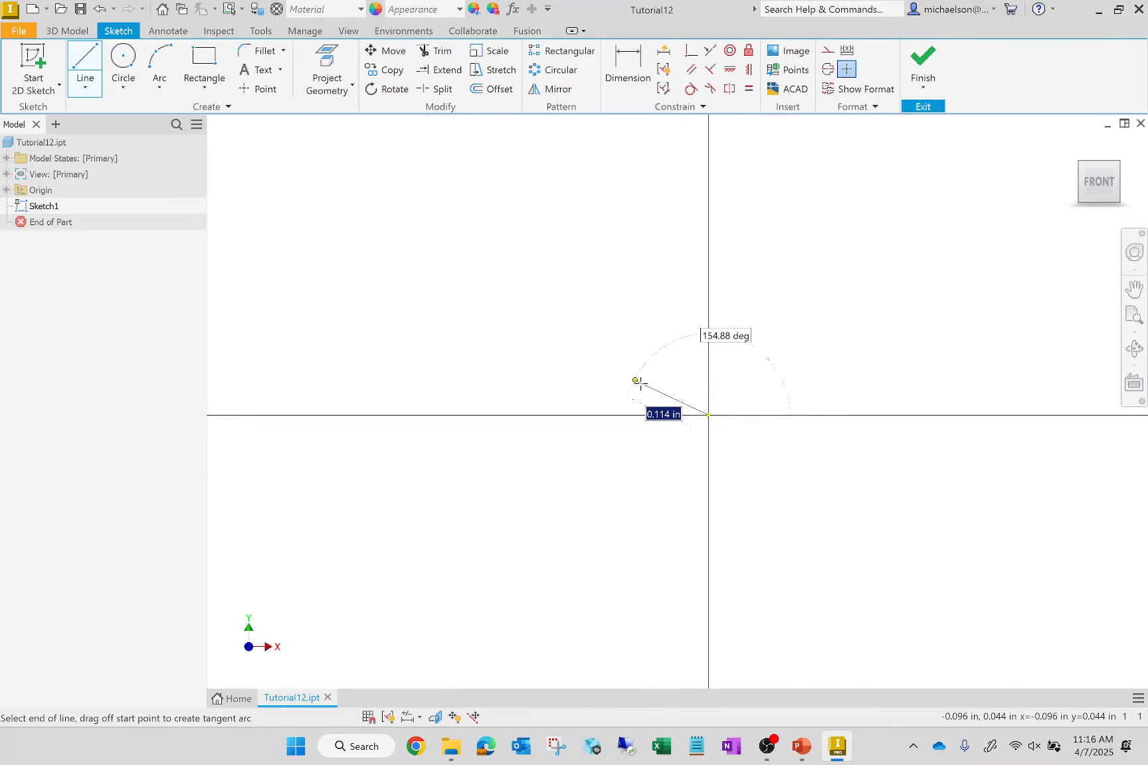
scroll(636, 382, "down", 5)
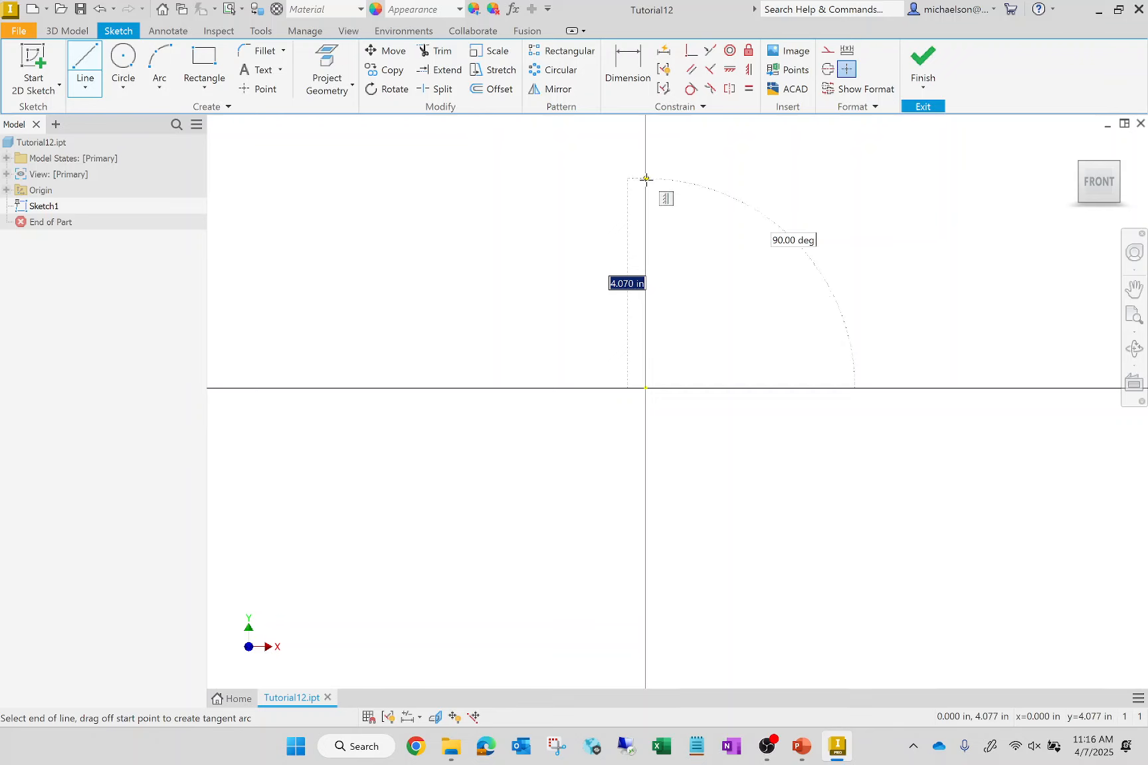
left_click(645, 235)
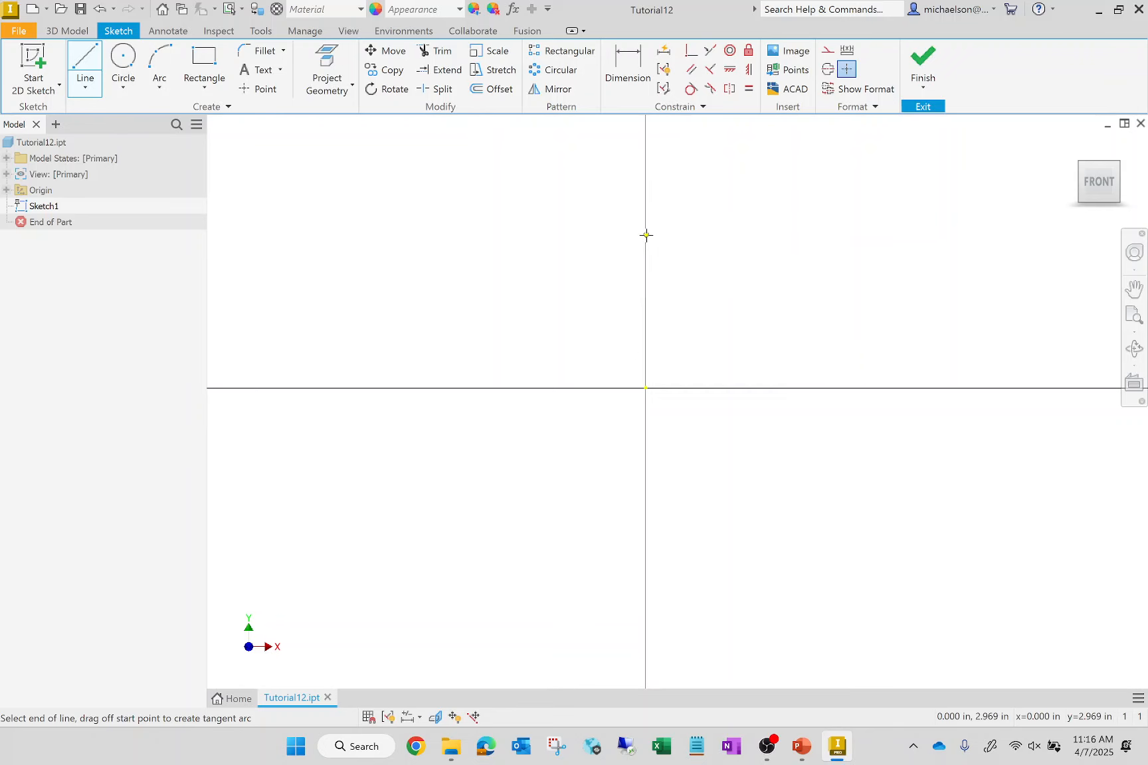
left_click(689, 236)
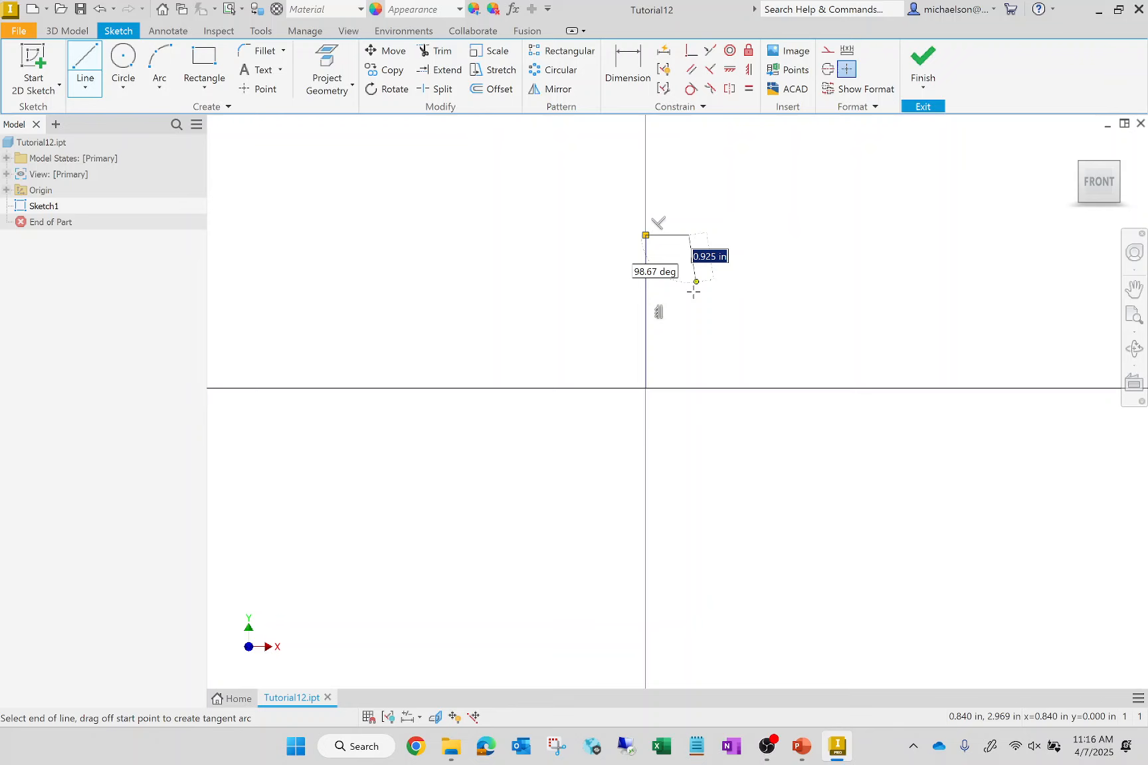
left_click(688, 343)
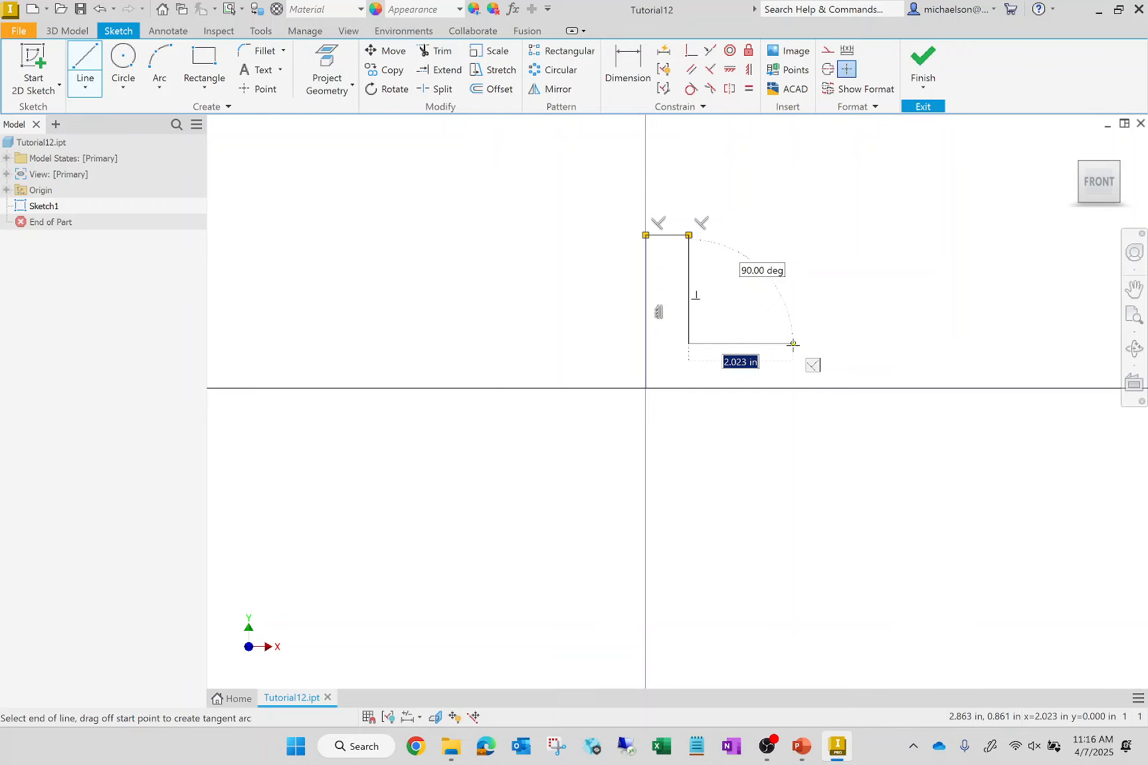
left_click(792, 344)
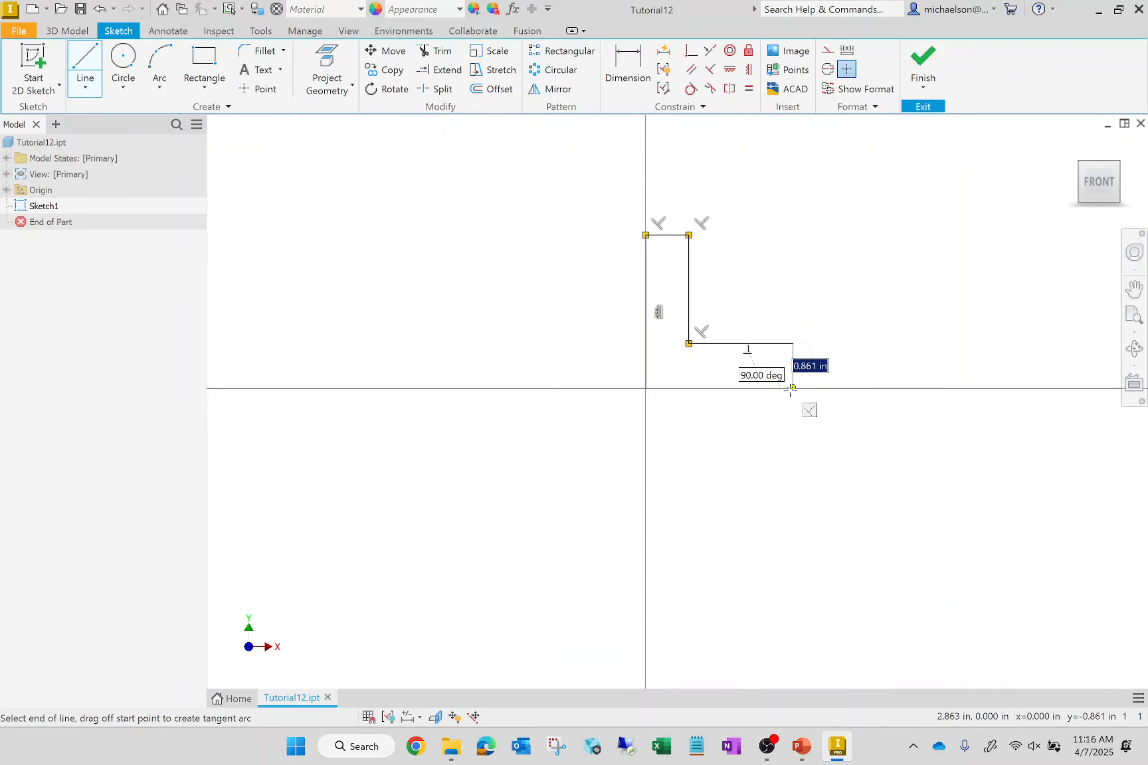
left_click(793, 388)
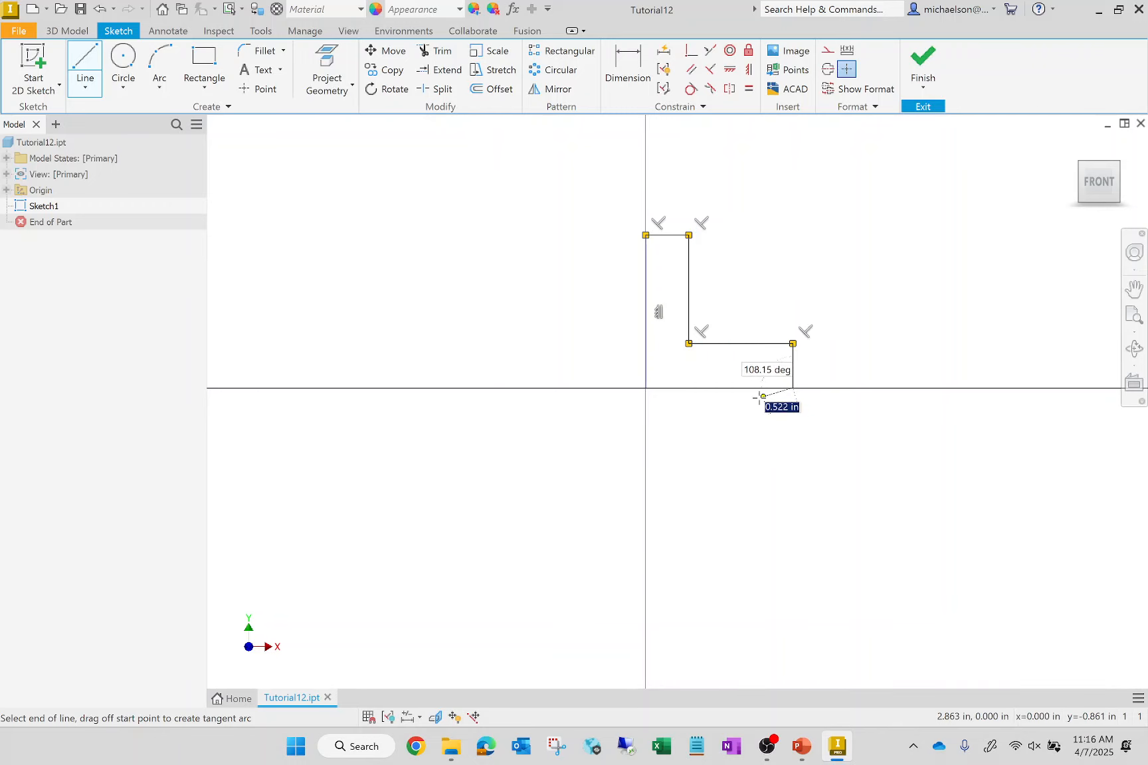
left_click(645, 388)
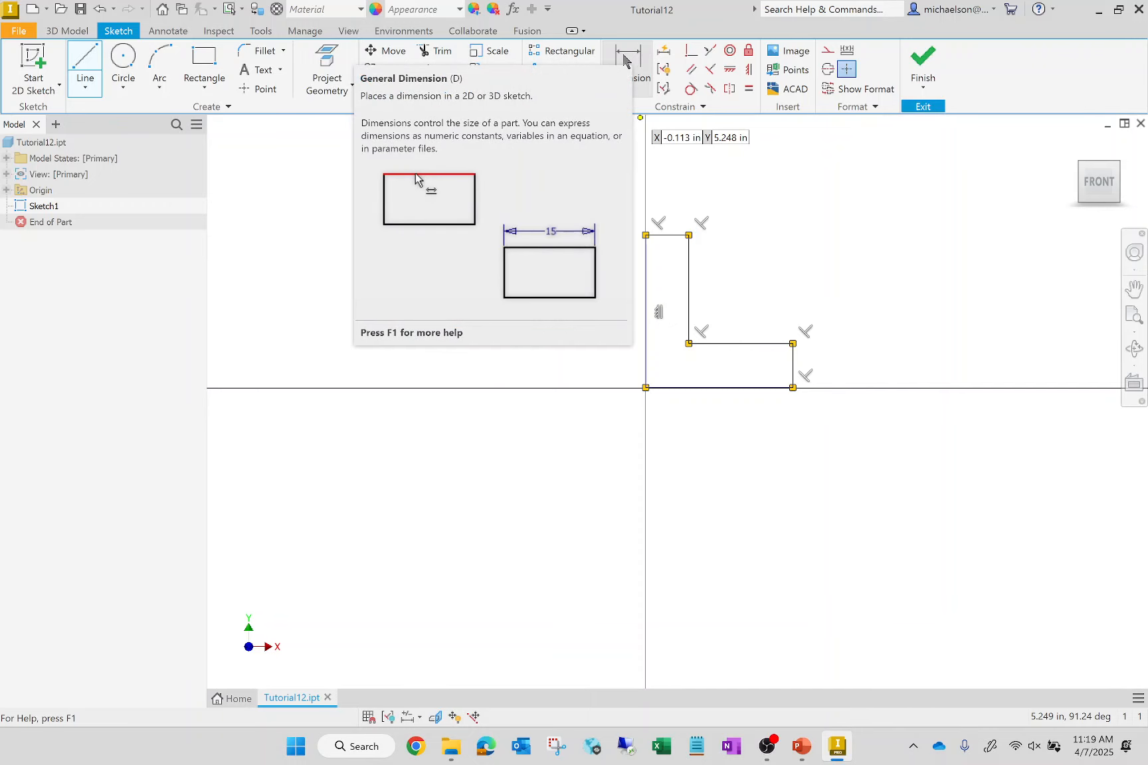
- Dimension the full-height vertical edge of the L profile to 2.5 in
left_click(625, 63)
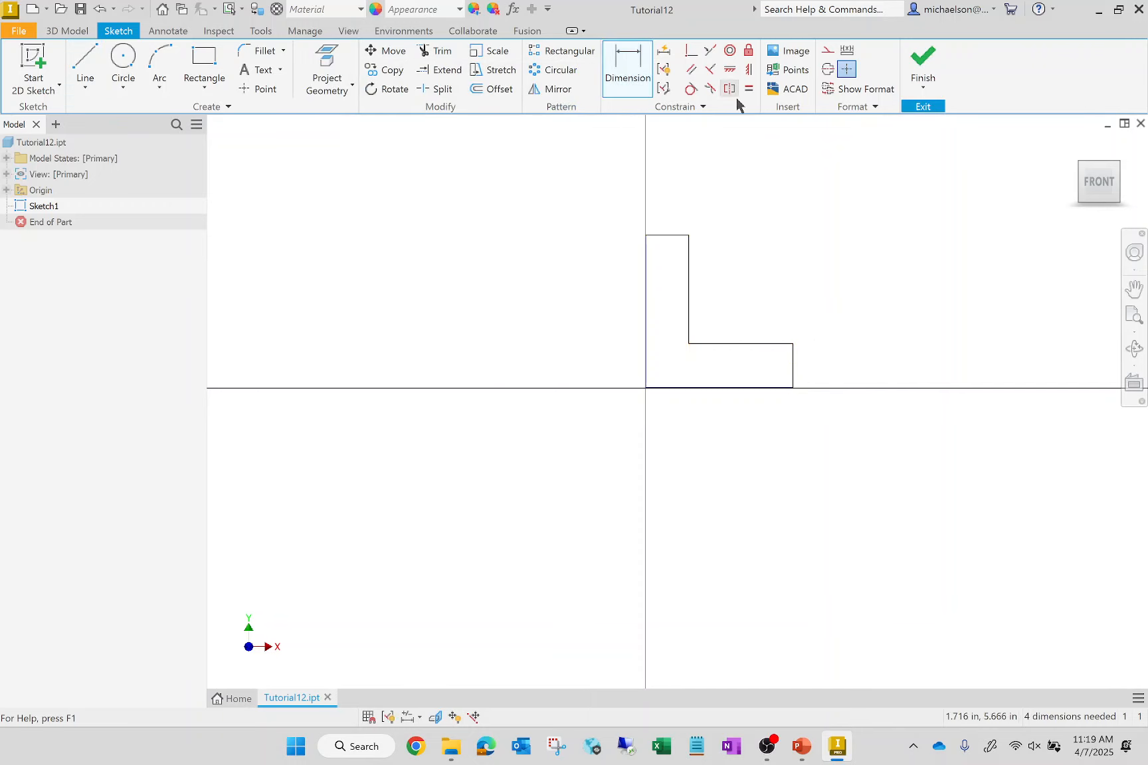
left_click(651, 317)
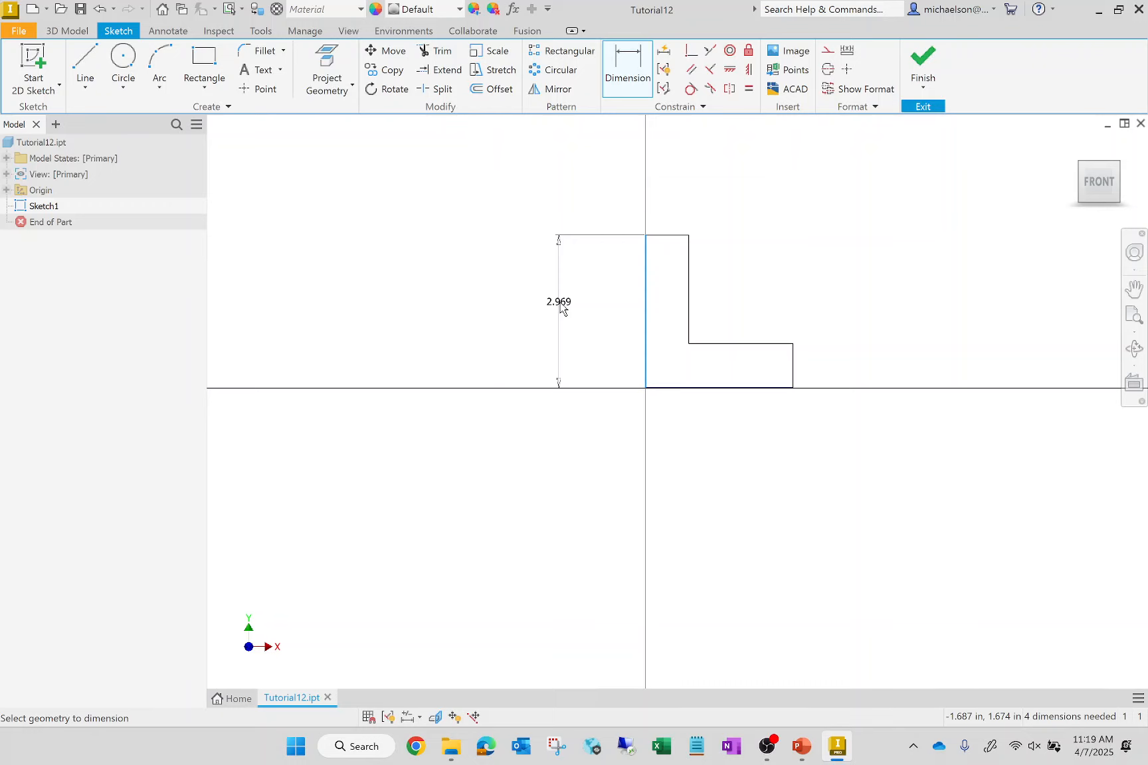
left_click(562, 309)
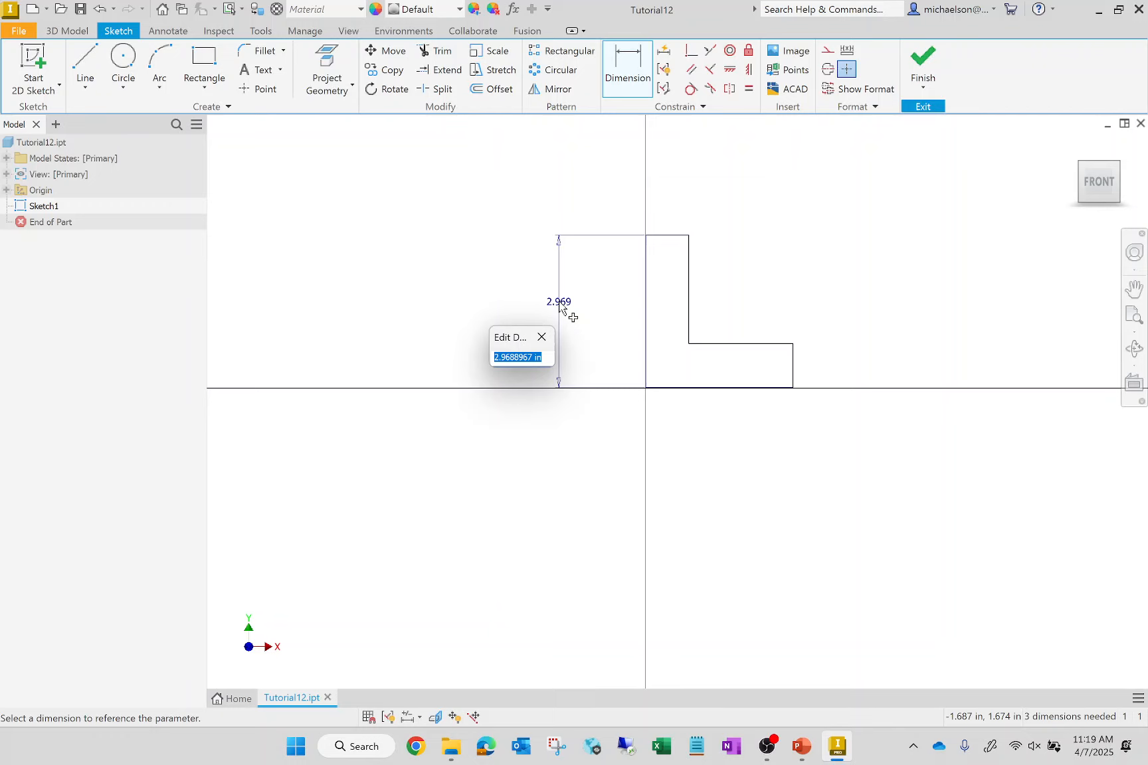
type("2.5")
key("Return")
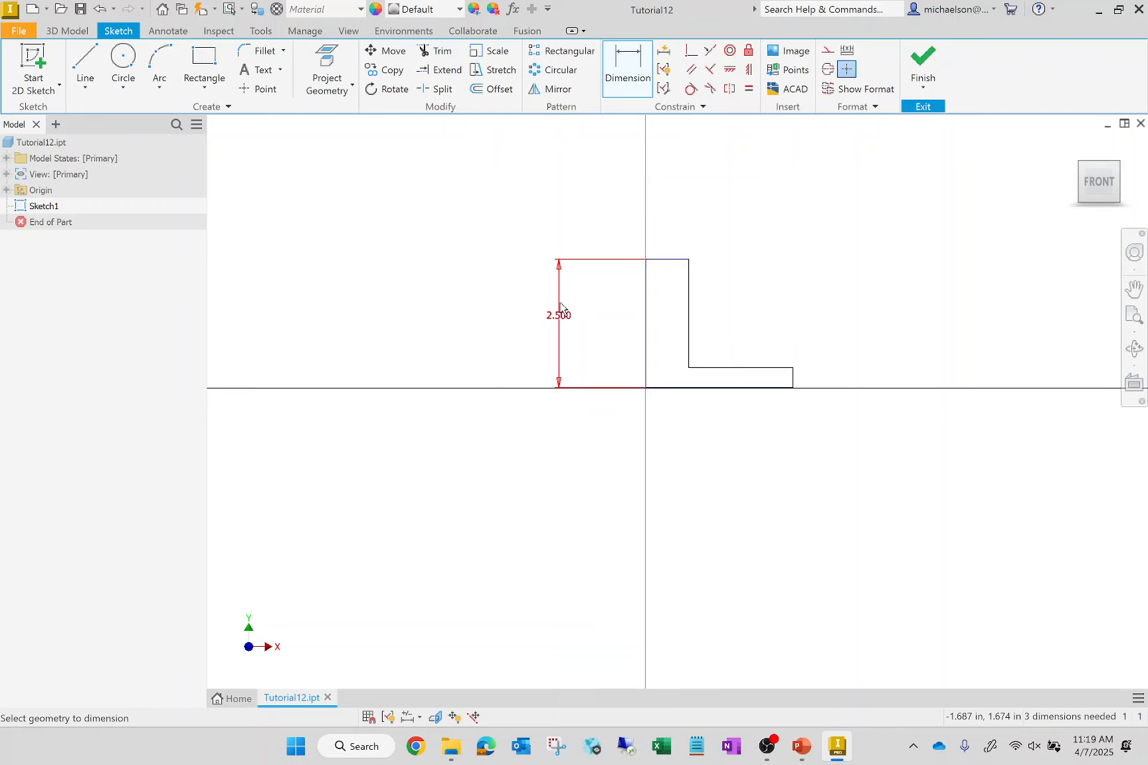
- Dimension the bottom edge of the L profile to 2.5 in
left_click(691, 389)
left_click(703, 452)
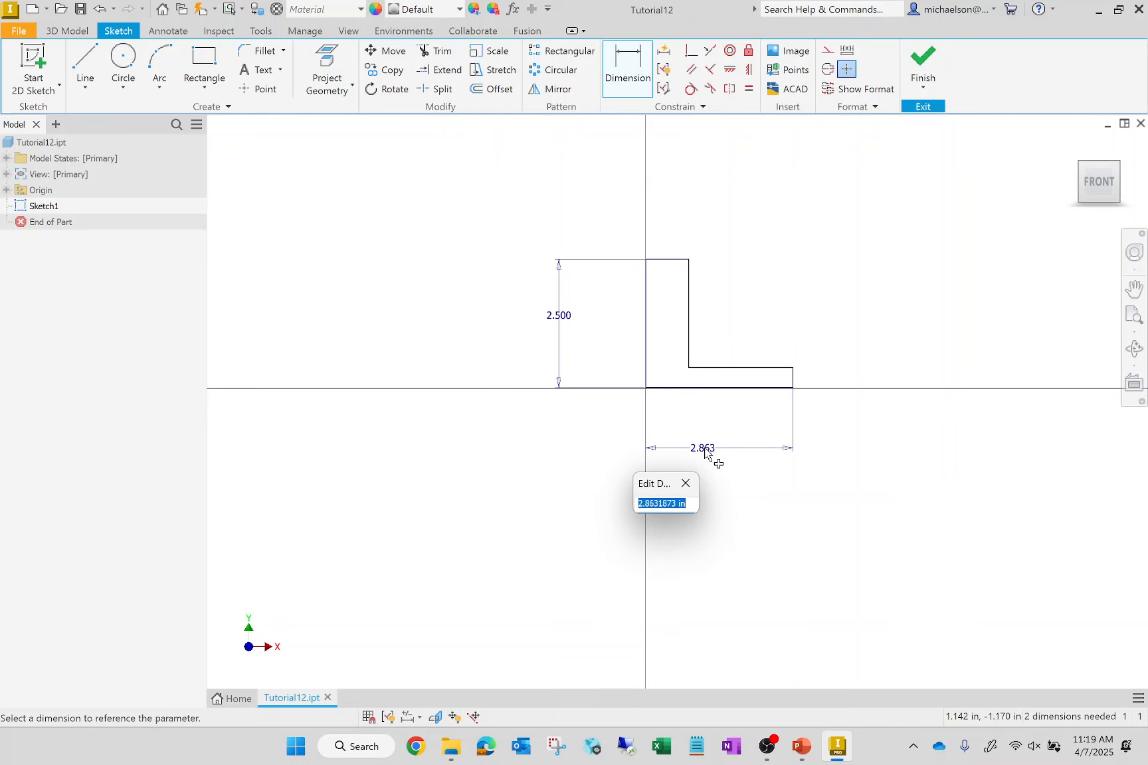
type("2.5")
key("Return")
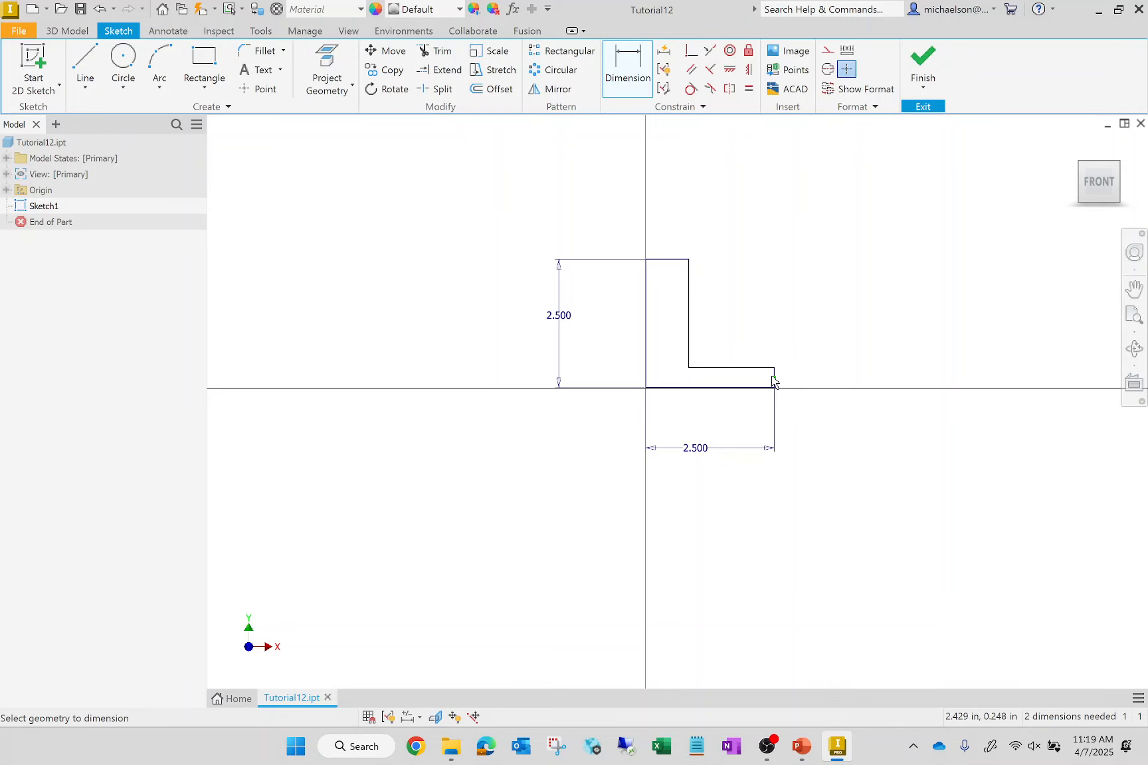
- Dimension the short vertical end edge of the L profile's horizontal leg to 0.75 in
scroll(777, 378, "down", 5)
scroll(773, 378, "up", 6)
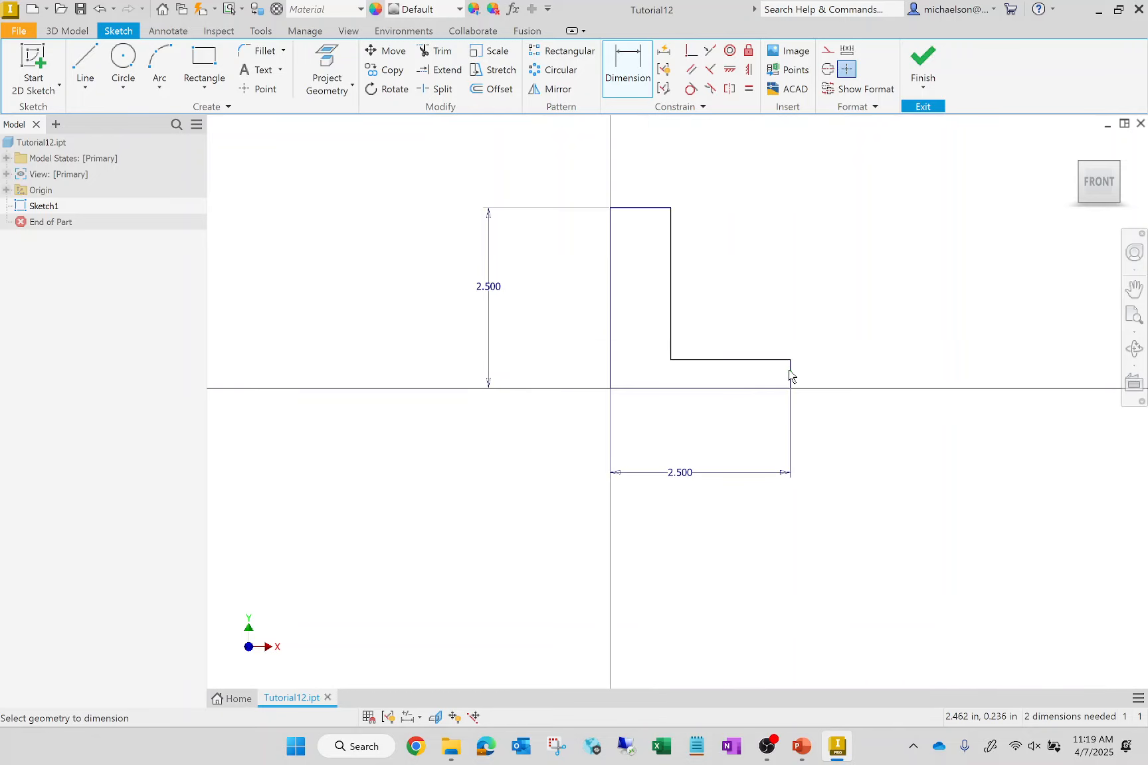
left_click(790, 375)
left_click(869, 312)
type("0.75")
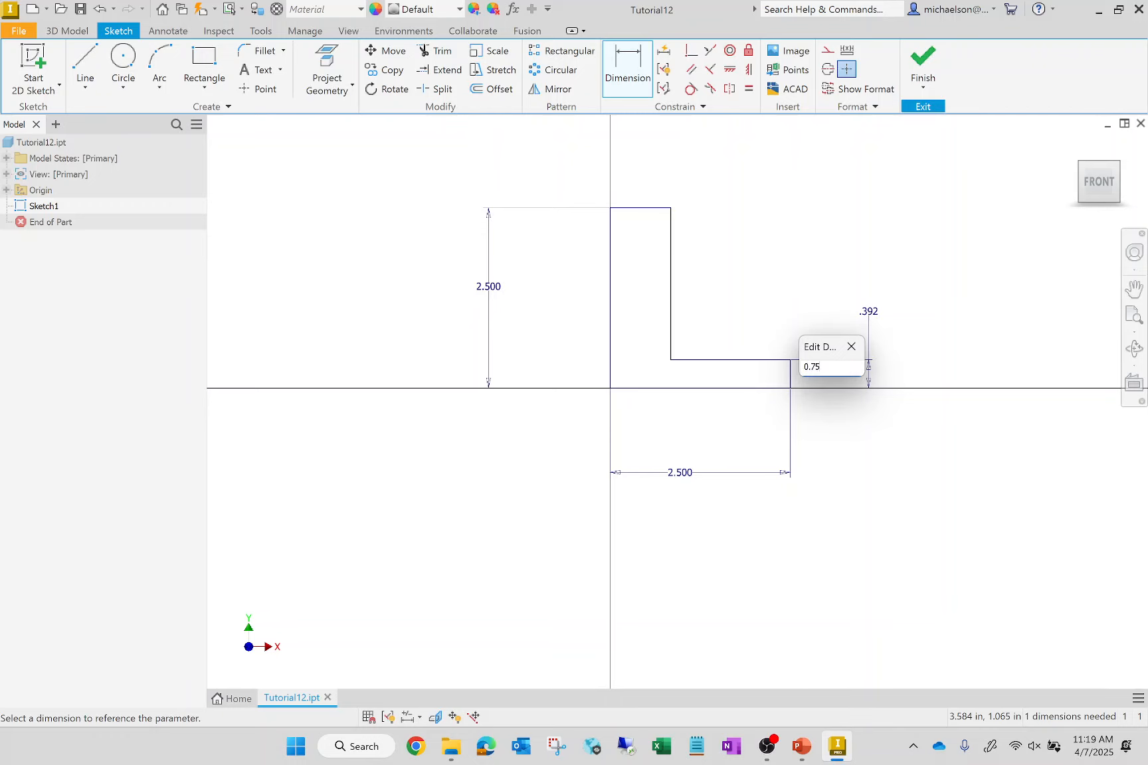
key("Return")
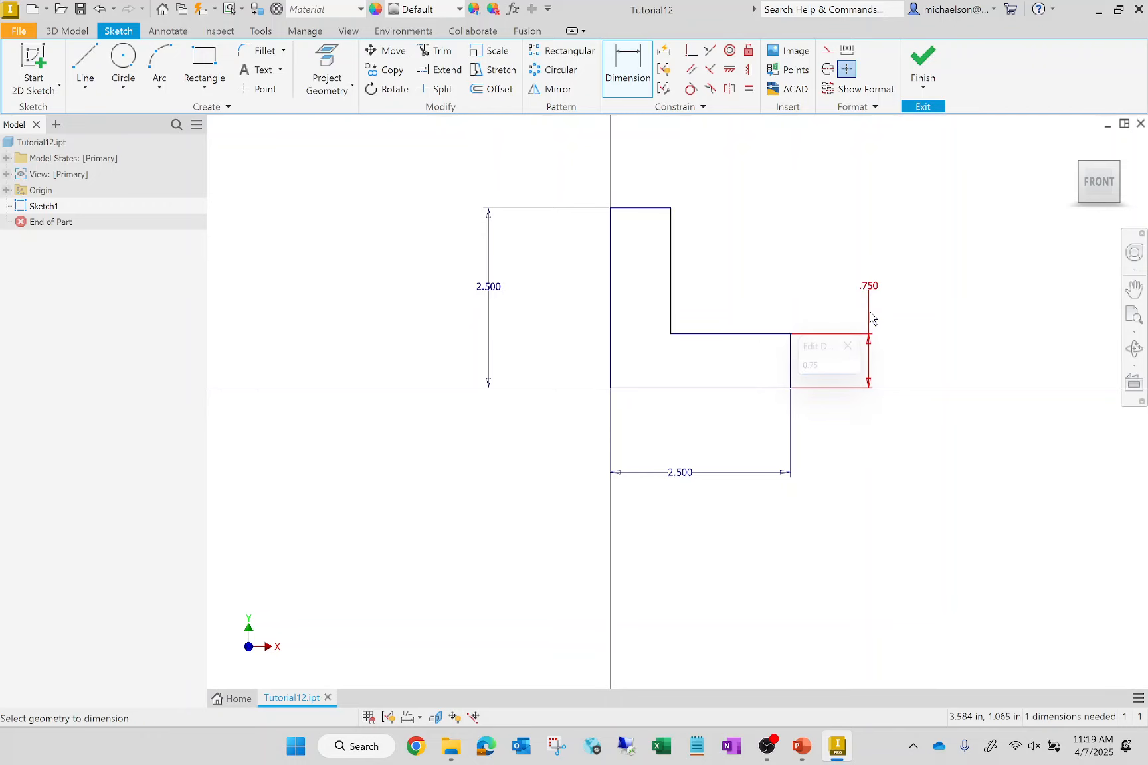
- Dimension the top edge of the L profile's vertical leg to 0.75 in and finish the sketch
left_click(660, 212)
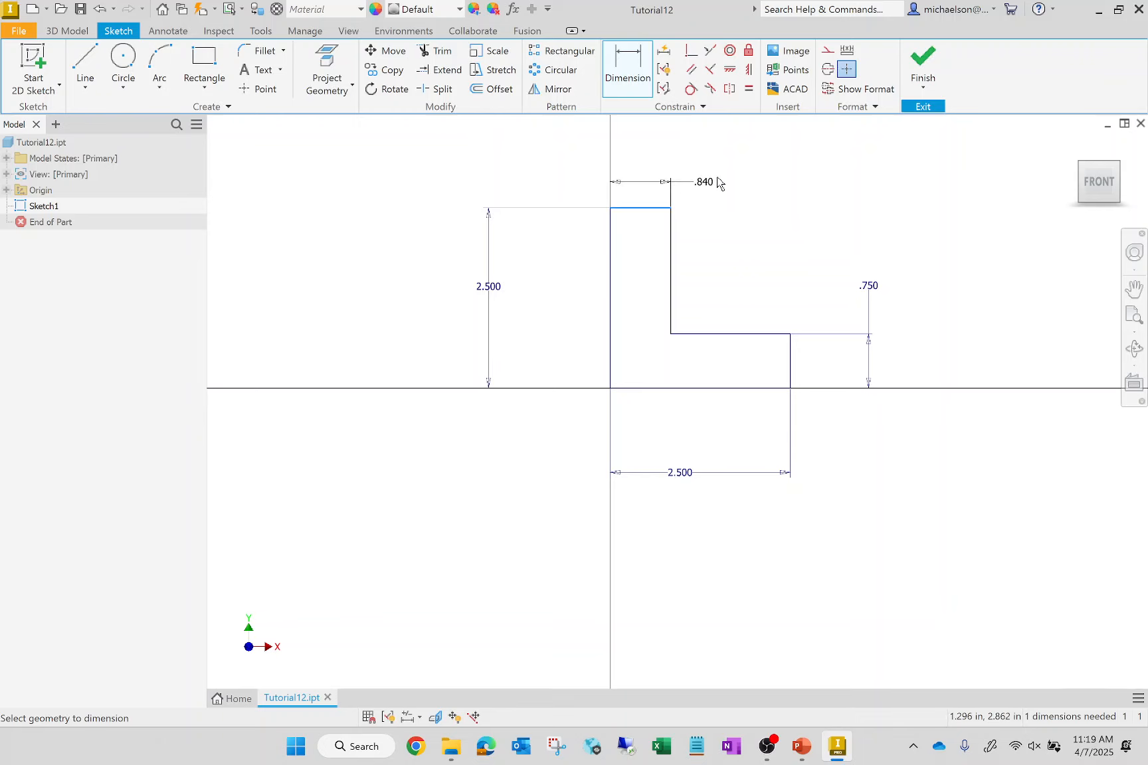
left_click(733, 185)
type("0.")
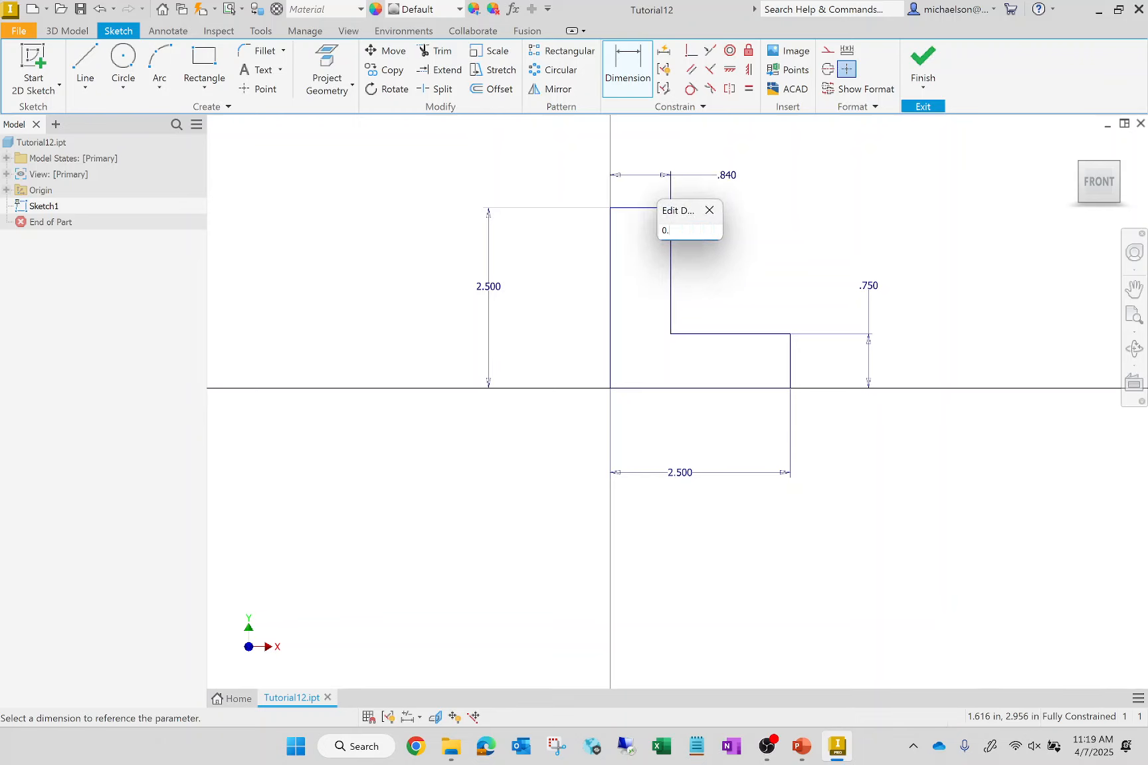
type("75")
key("Return")
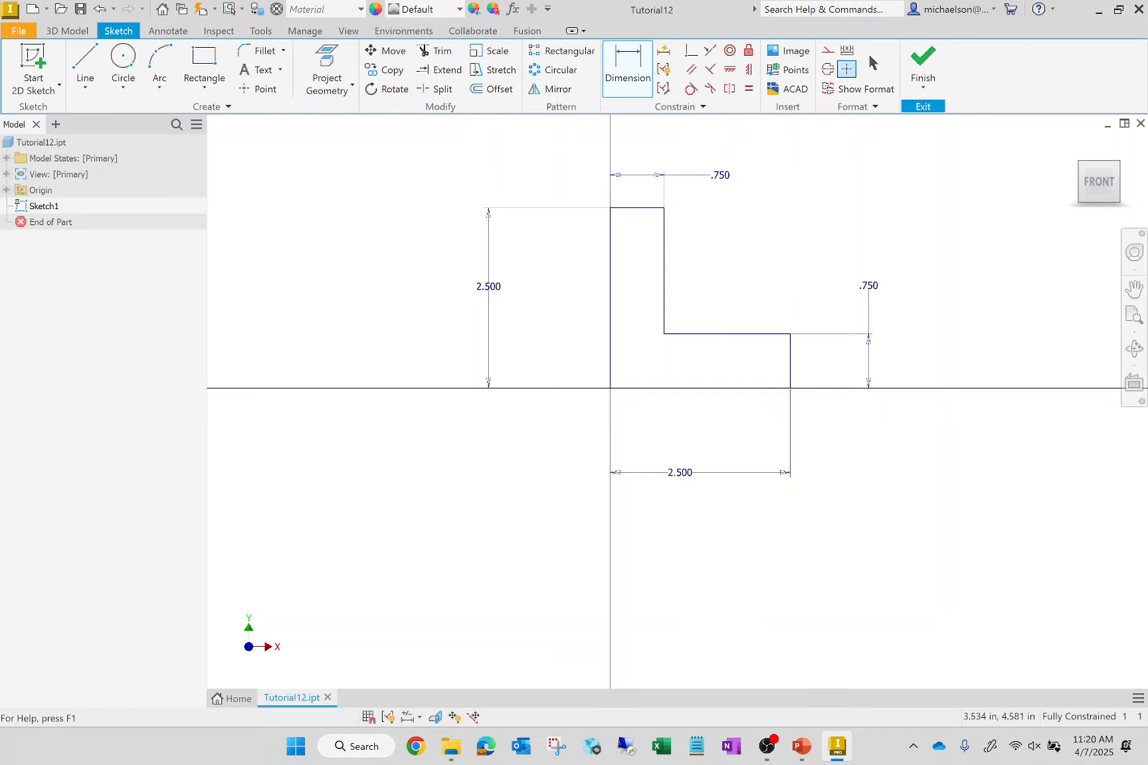
left_click(922, 59)
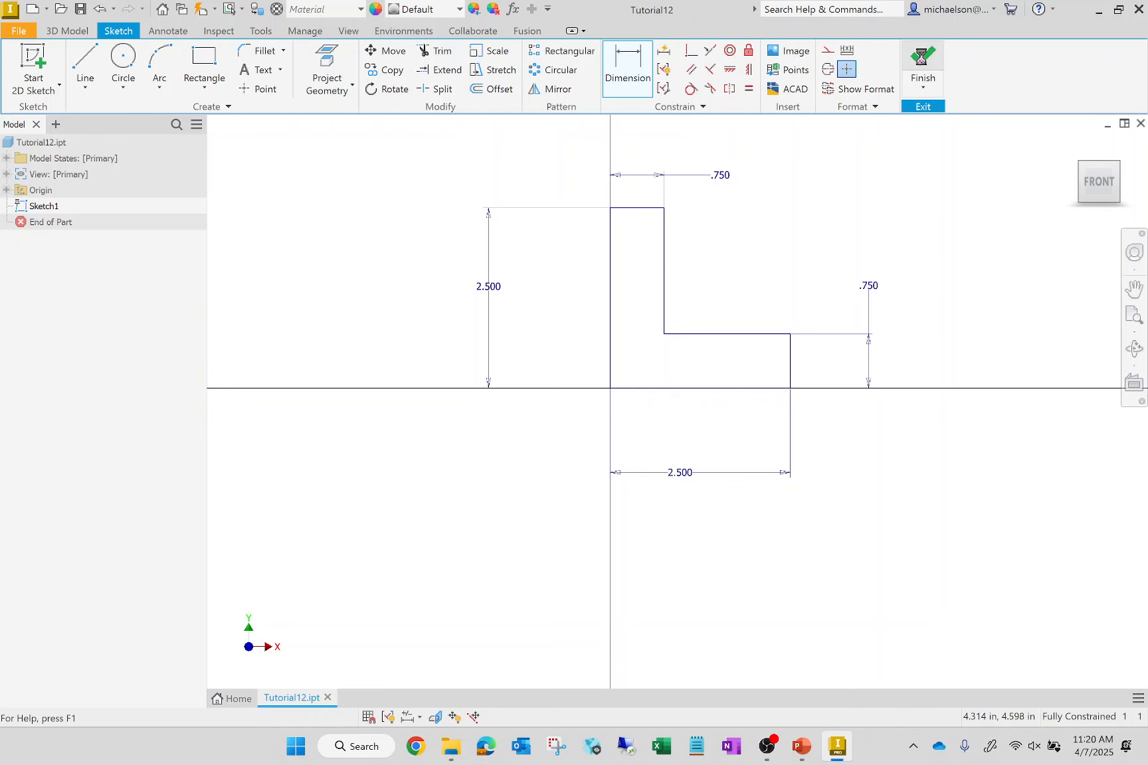
- Extrude the L-shaped profile 2.5 in toward the front
scroll(388, 650, "down", 8)
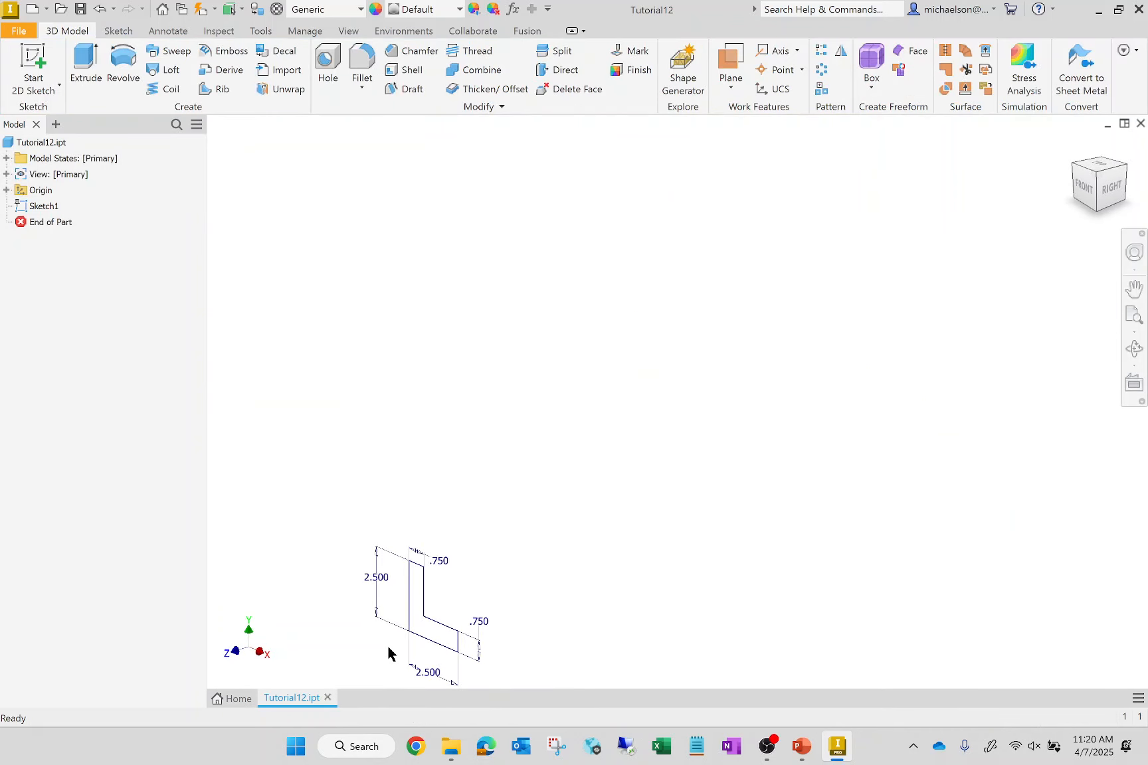
scroll(466, 528, "up", 5)
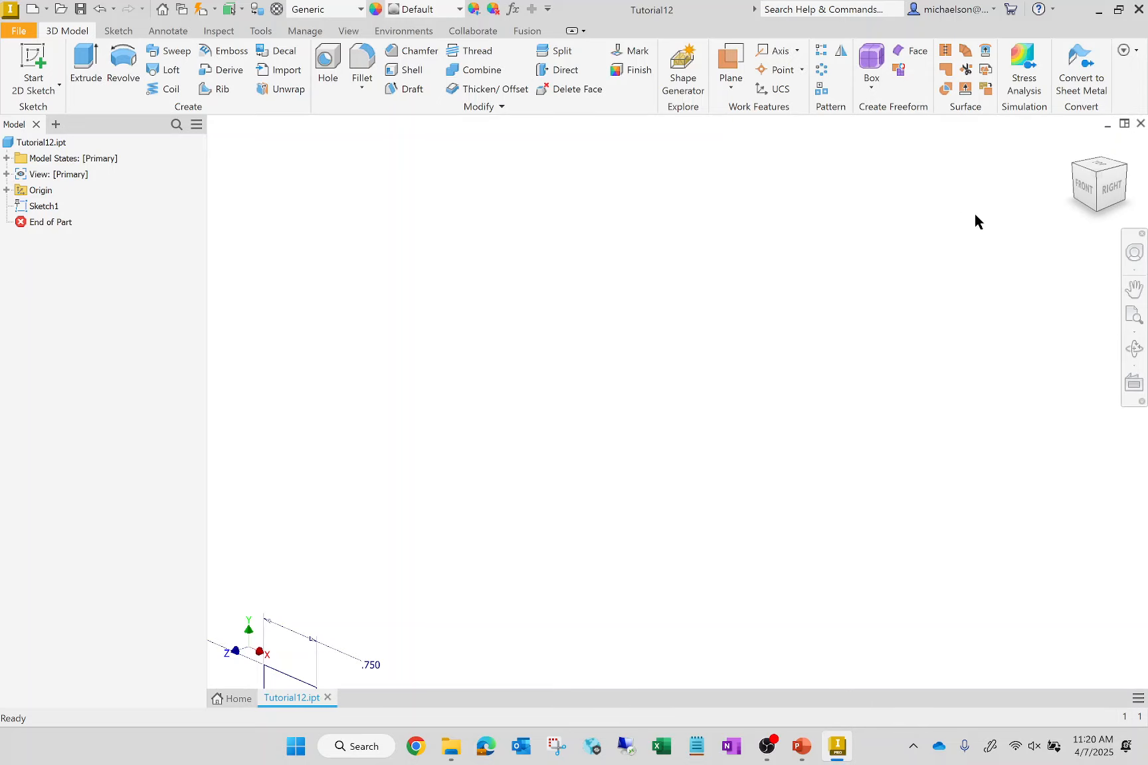
scroll(731, 362, "down", 5)
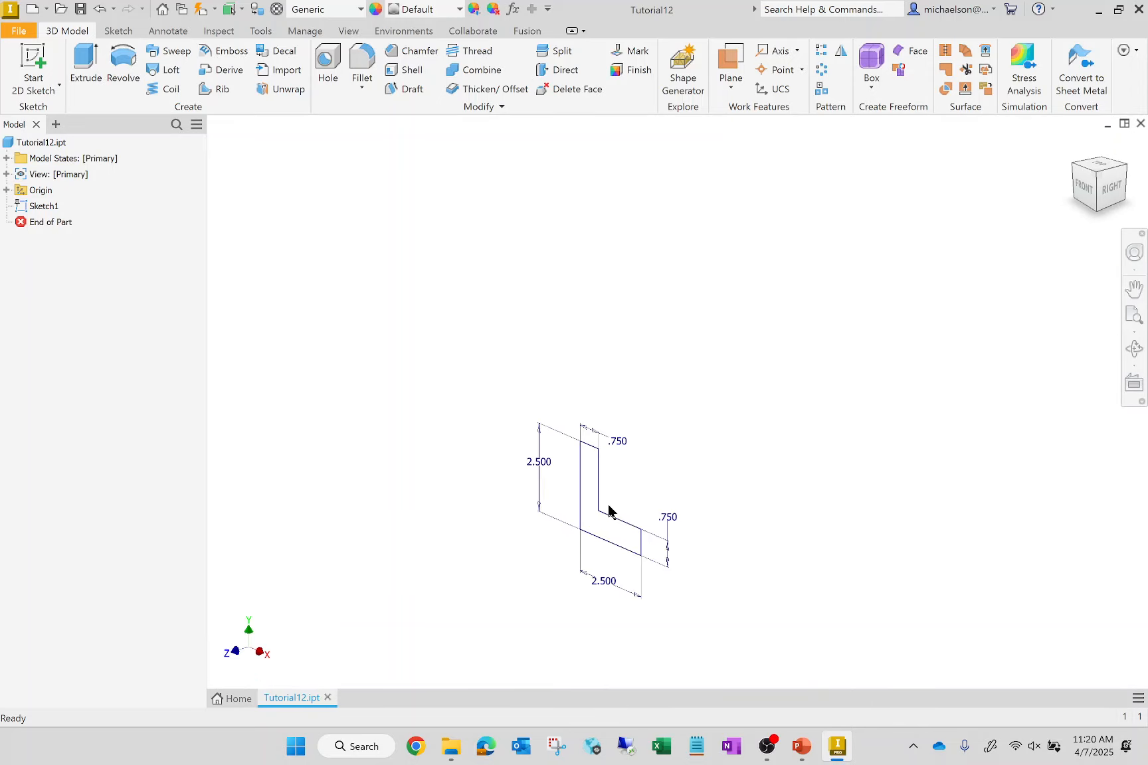
scroll(575, 548, "down", 4)
scroll(577, 543, "up", 5)
scroll(577, 549, "up", 3)
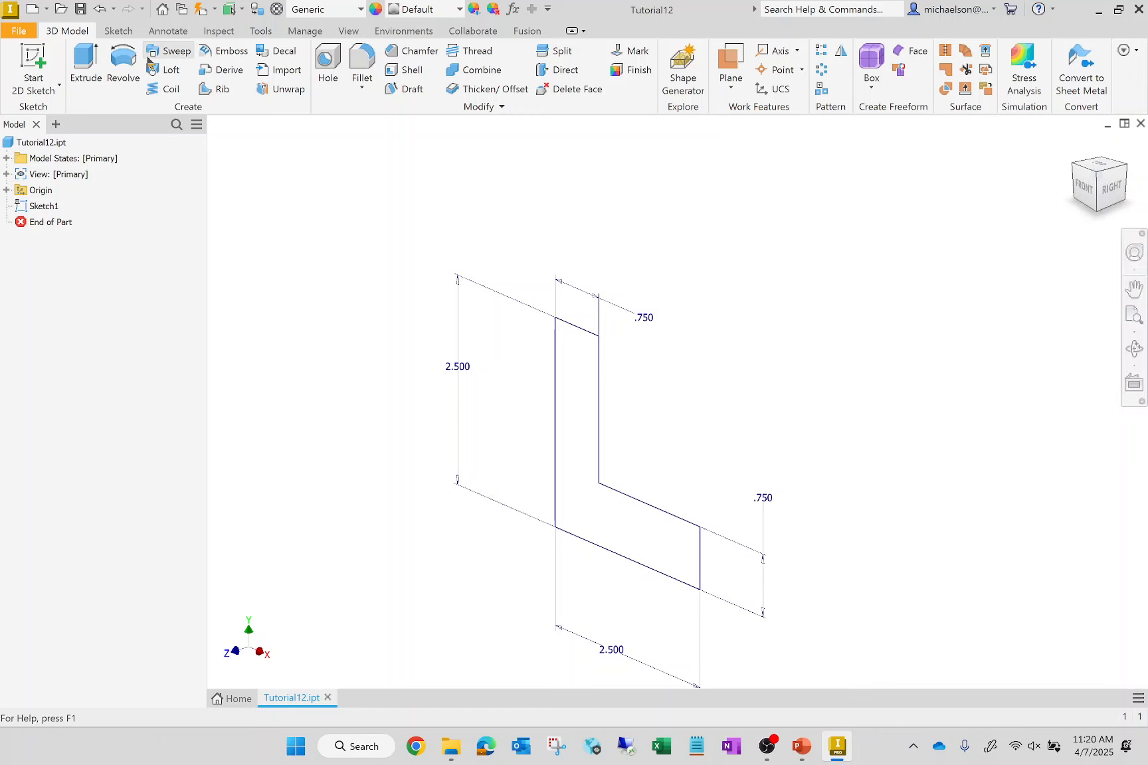
left_click(87, 69)
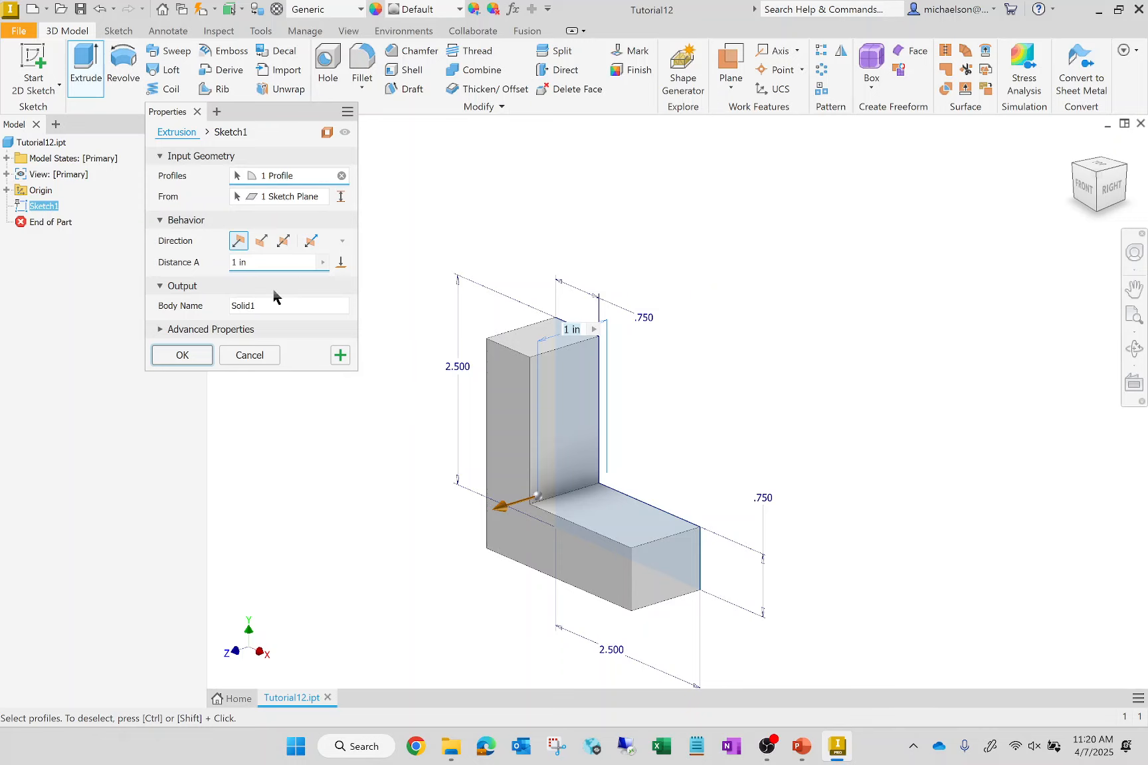
left_click(272, 262)
type("2.5")
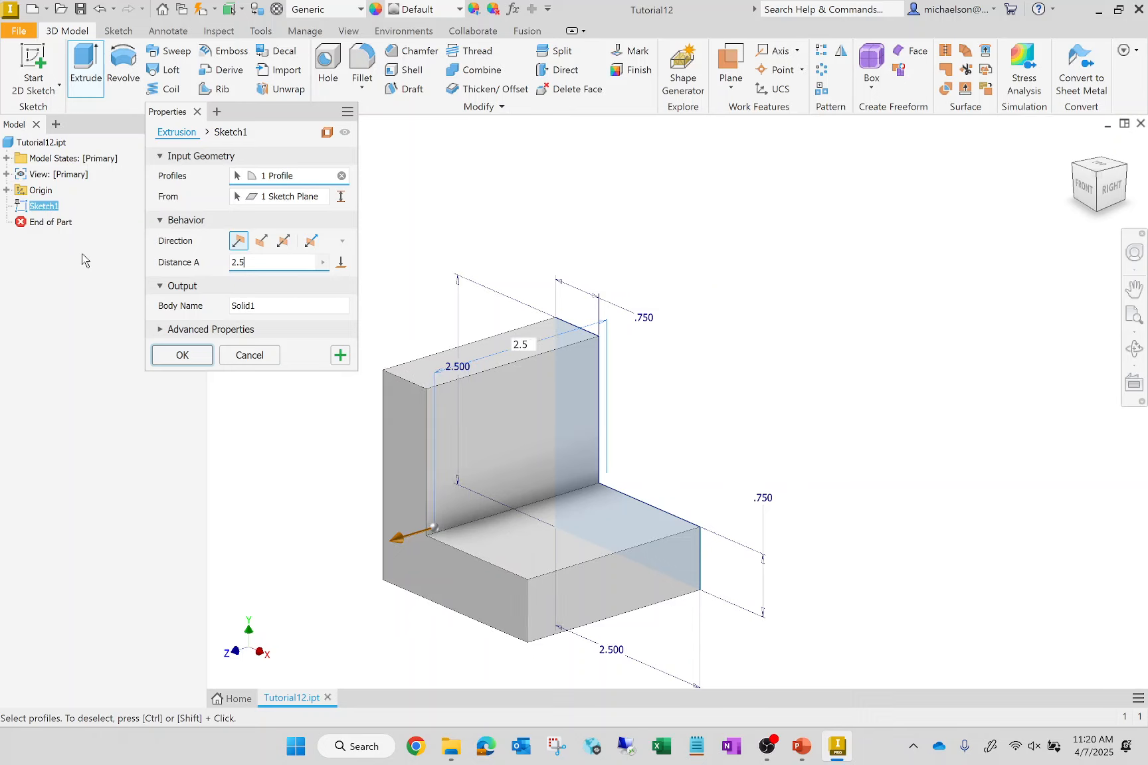
left_click(182, 355)
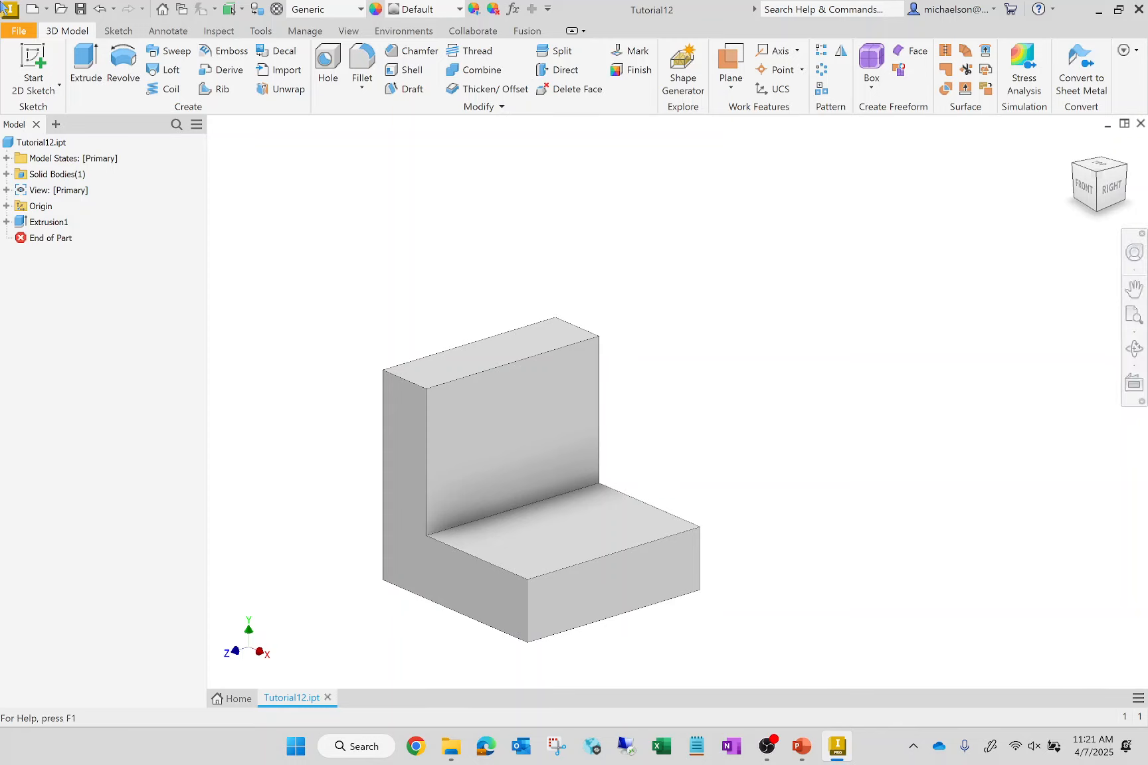
- Undo the extrusion of the L-shaped profile
key("s")
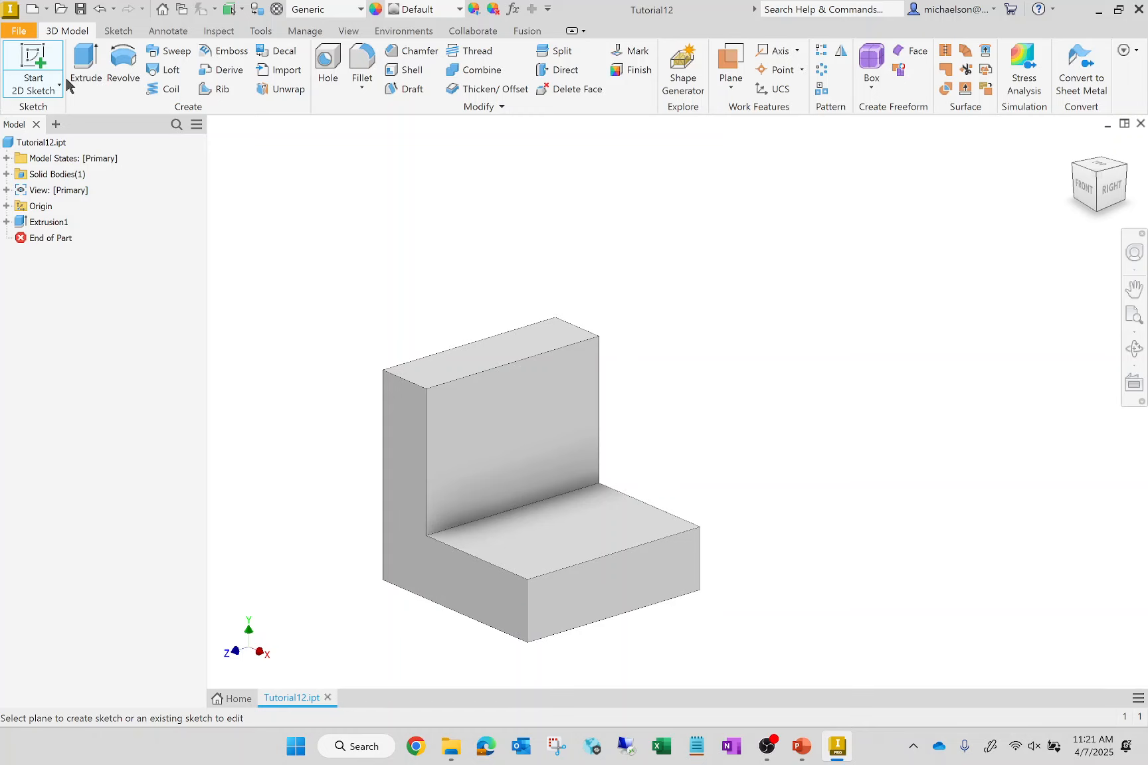
left_click(101, 9)
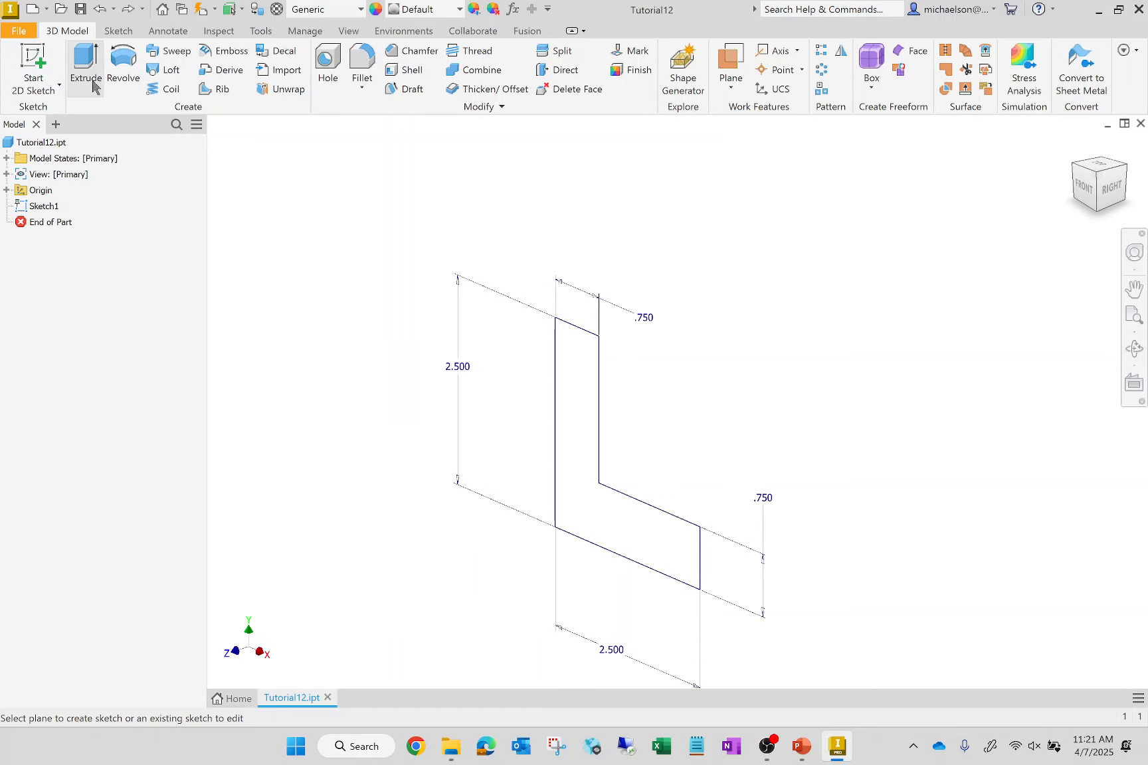
- Preview the L profile's extrusion and examine it from the front, right, home and freely orbited views, then close it without creating the feature
left_click(86, 66)
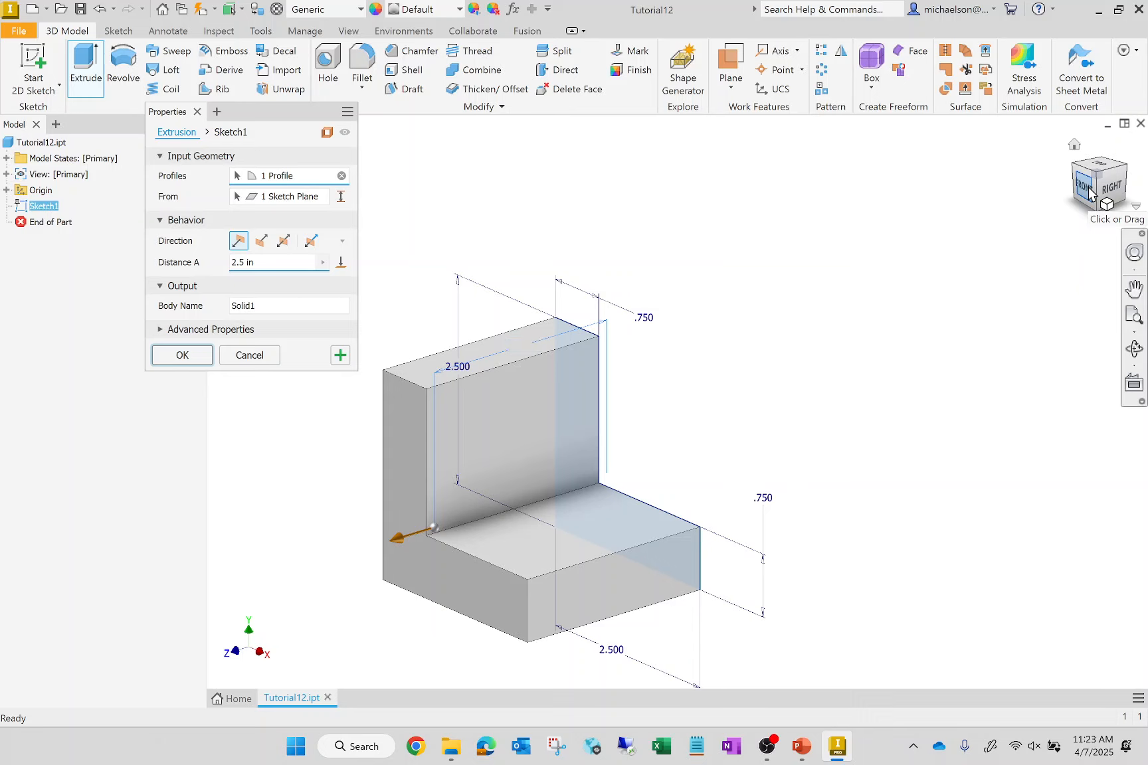
left_click(1089, 193)
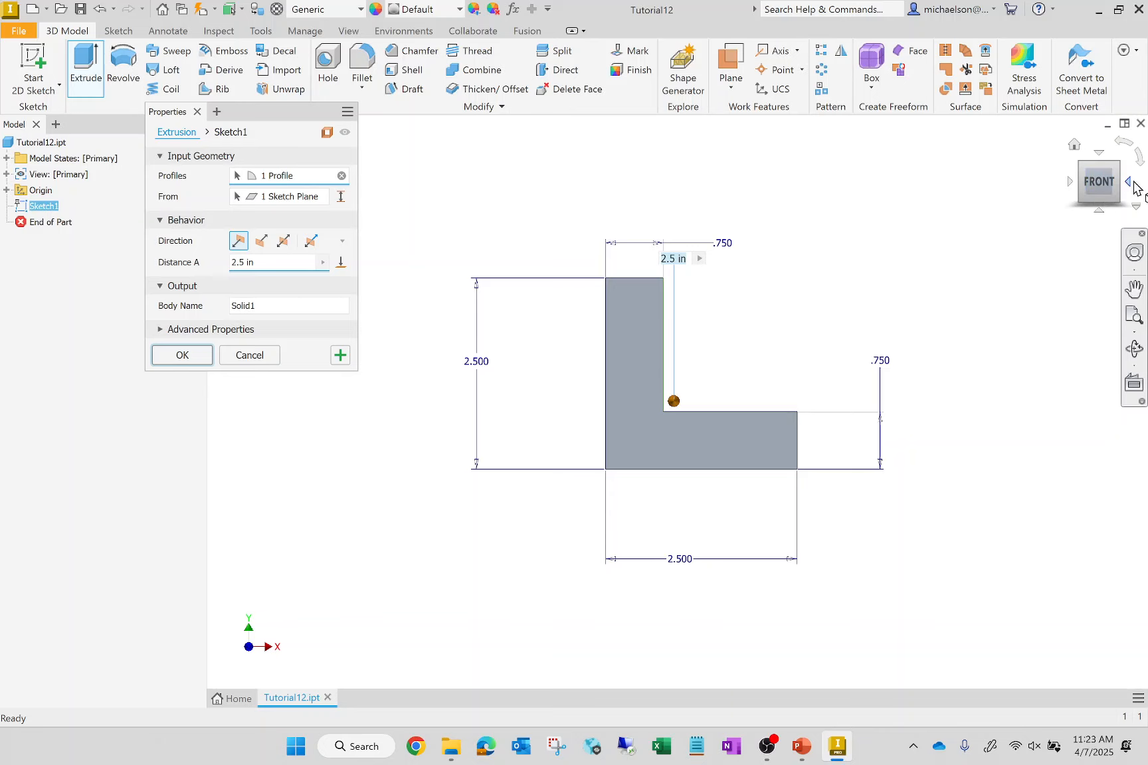
left_click(1138, 156)
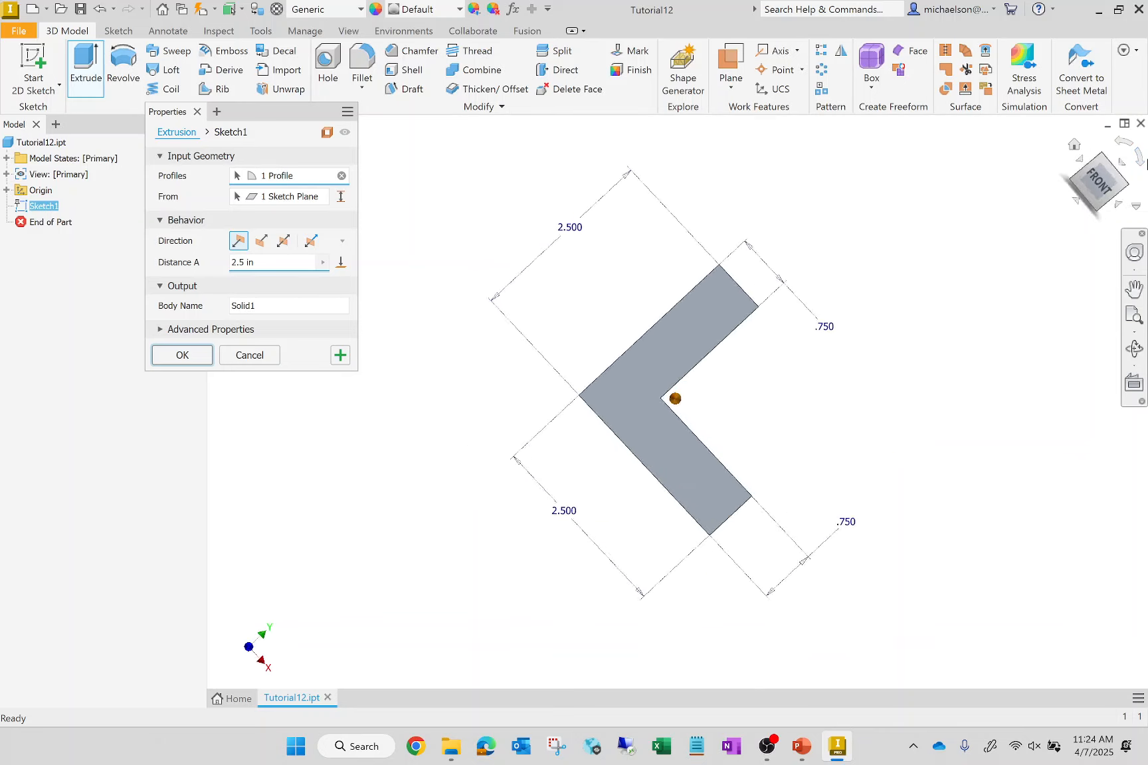
left_click(1138, 154)
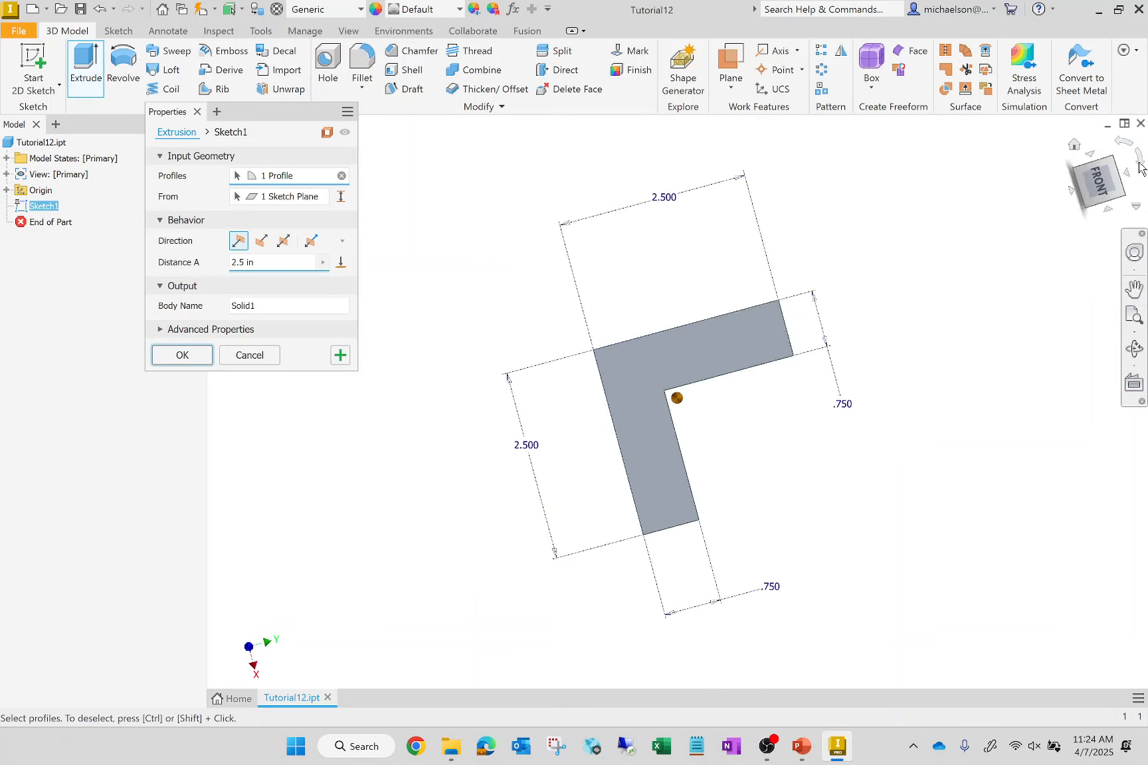
left_click(1129, 186)
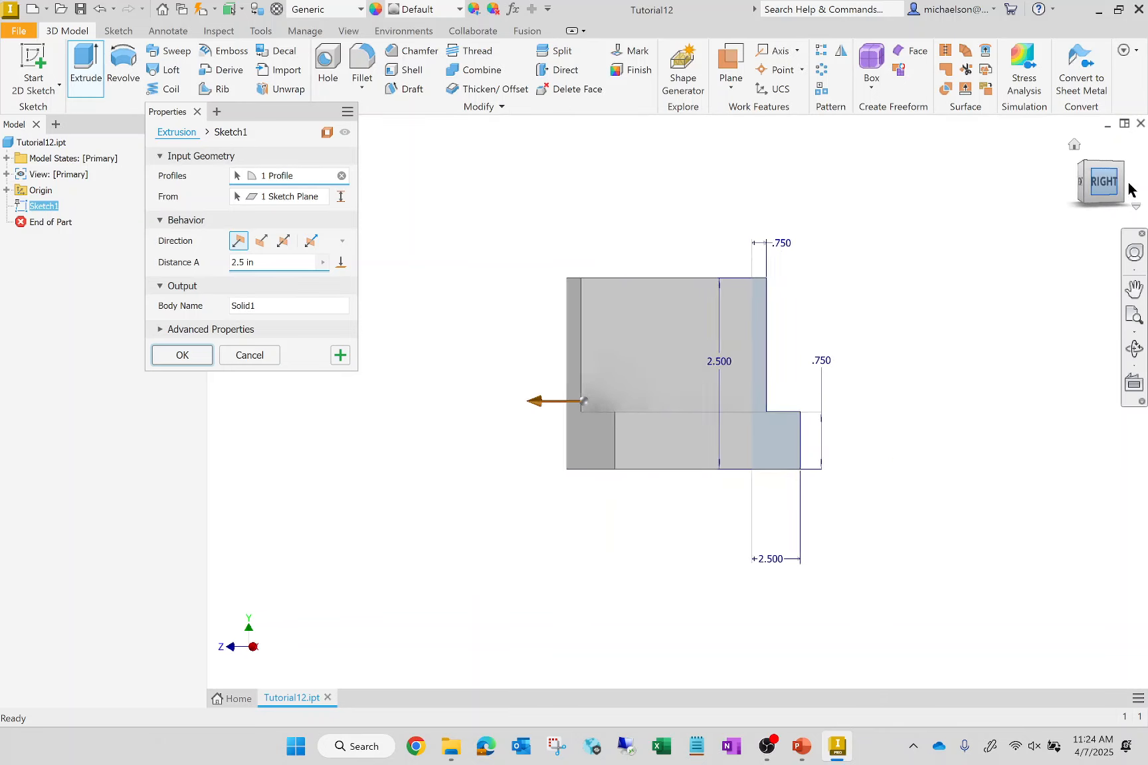
left_click(1075, 147)
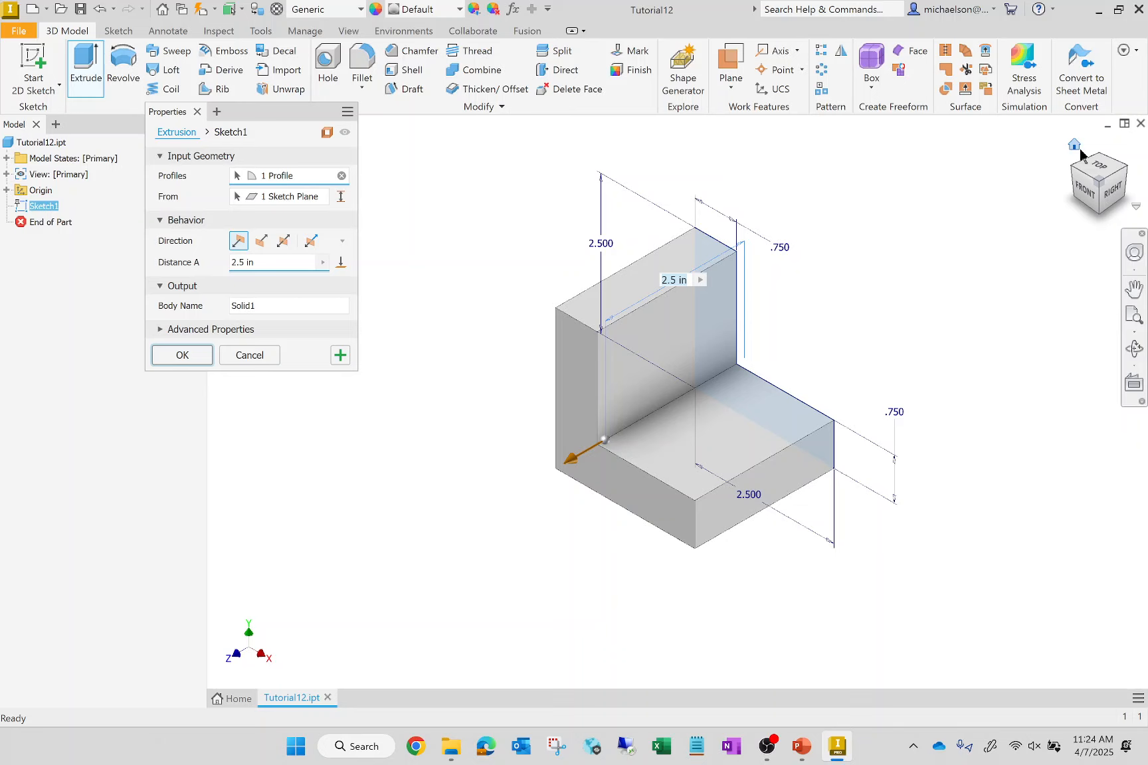
left_click(1136, 254)
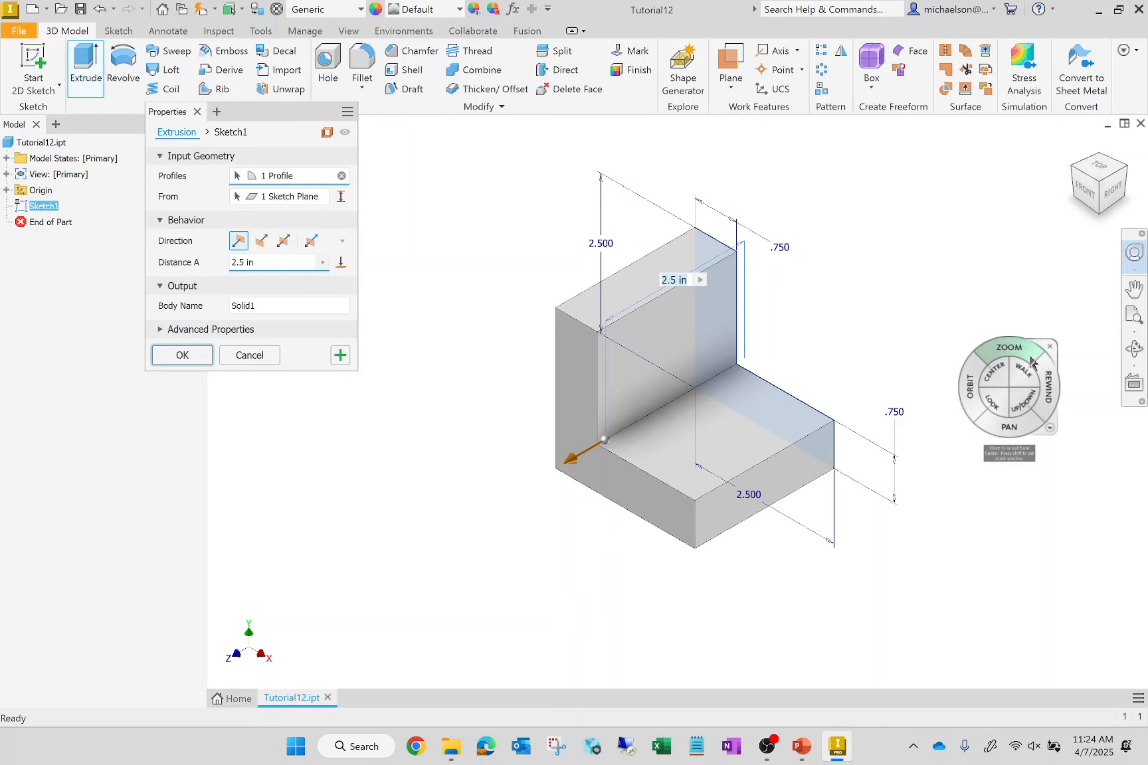
left_click_drag(1031, 362, 981, 332)
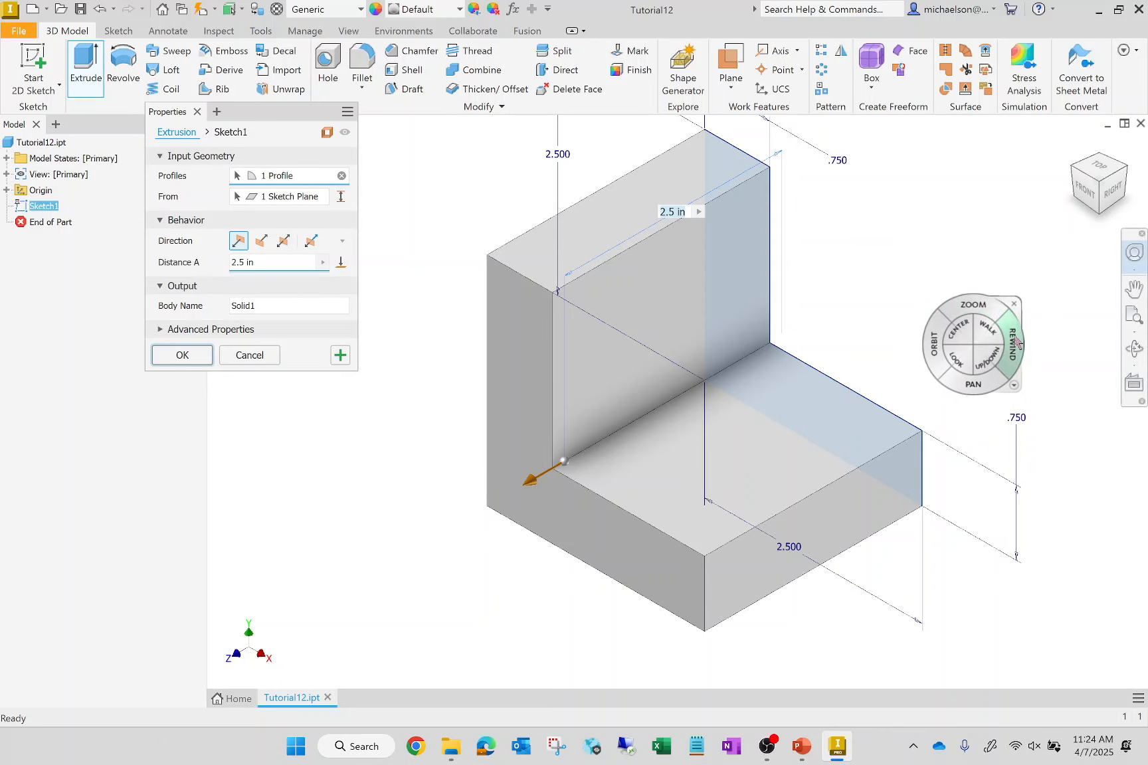
left_click_drag(973, 384, 860, 302)
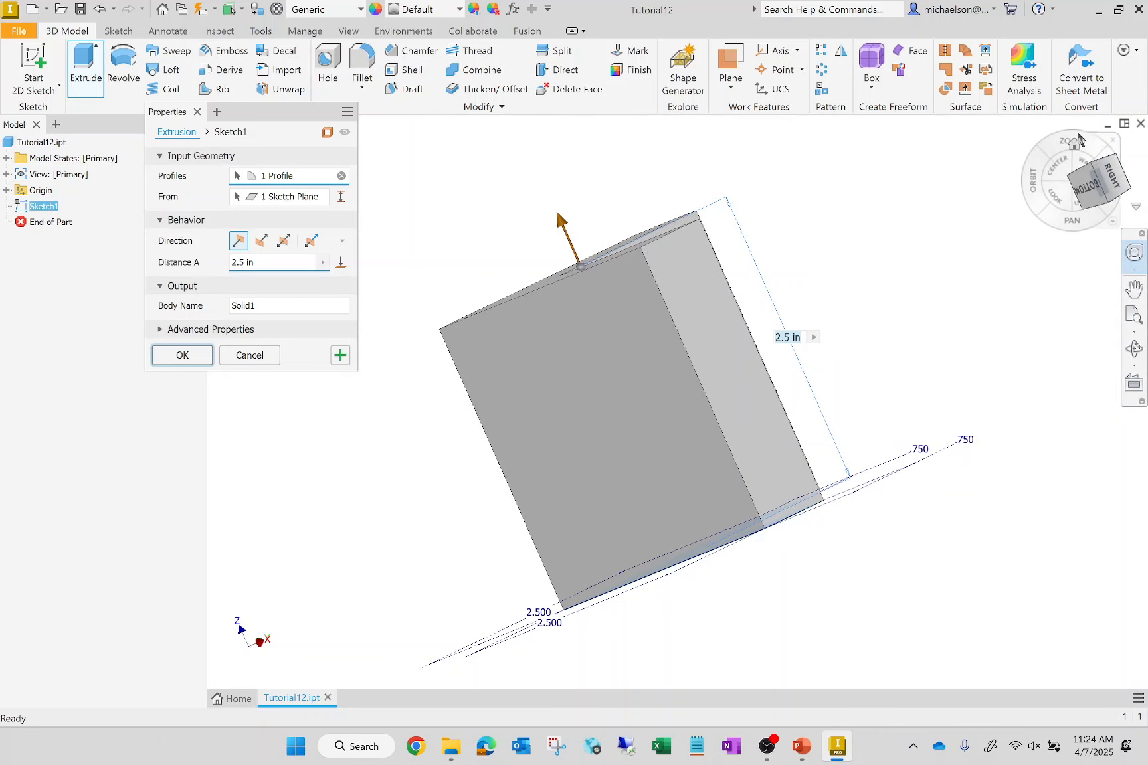
left_click(1075, 143)
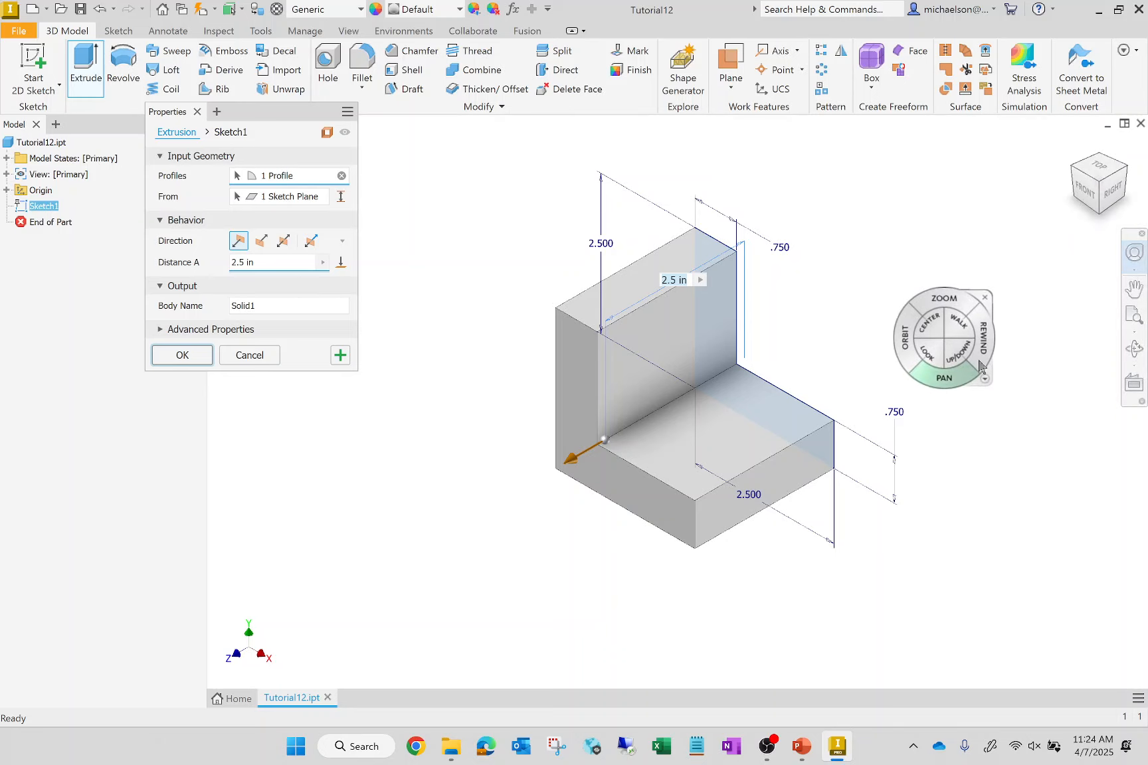
left_click(984, 297)
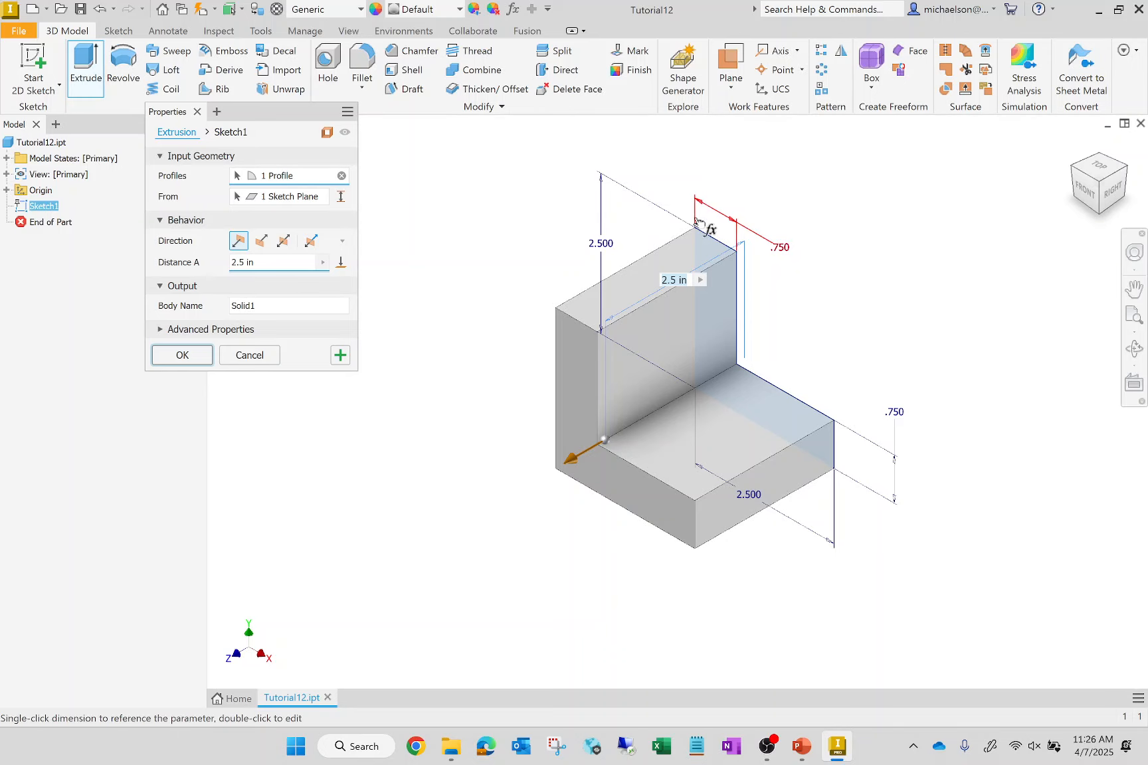
left_click(197, 112)
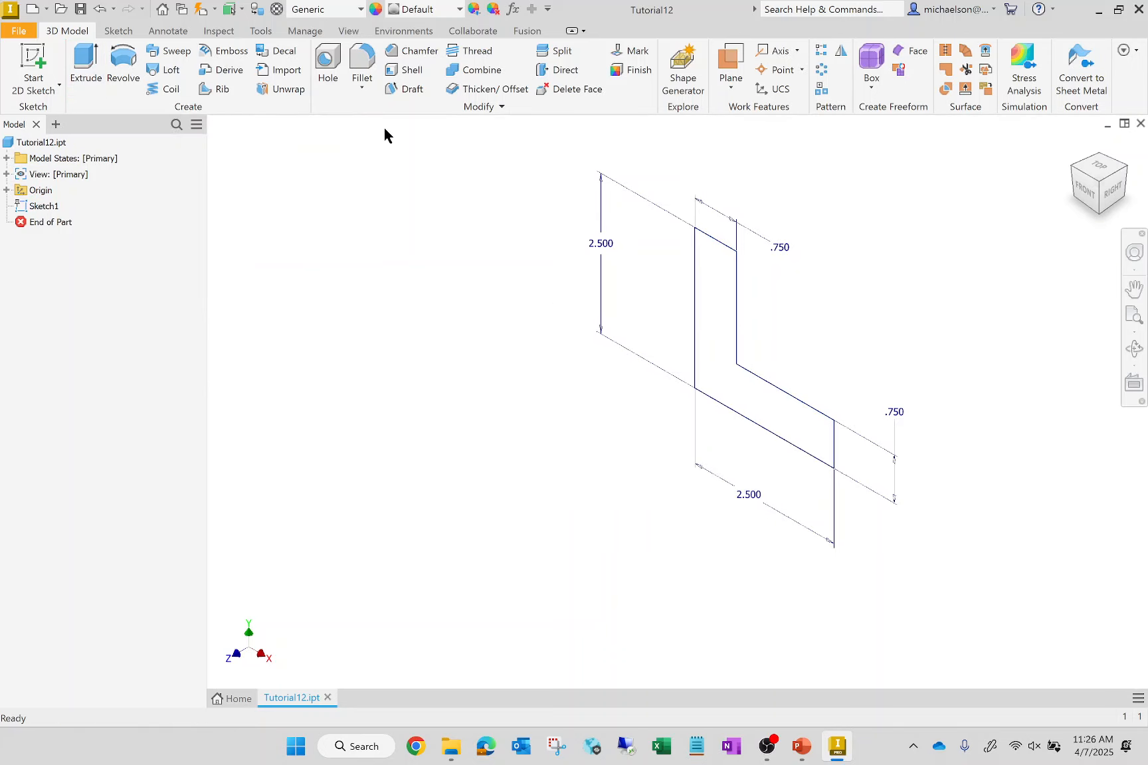
- Extrude the L-shaped profile 2.5 in into a solid body
left_click(86, 63)
left_click(182, 356)
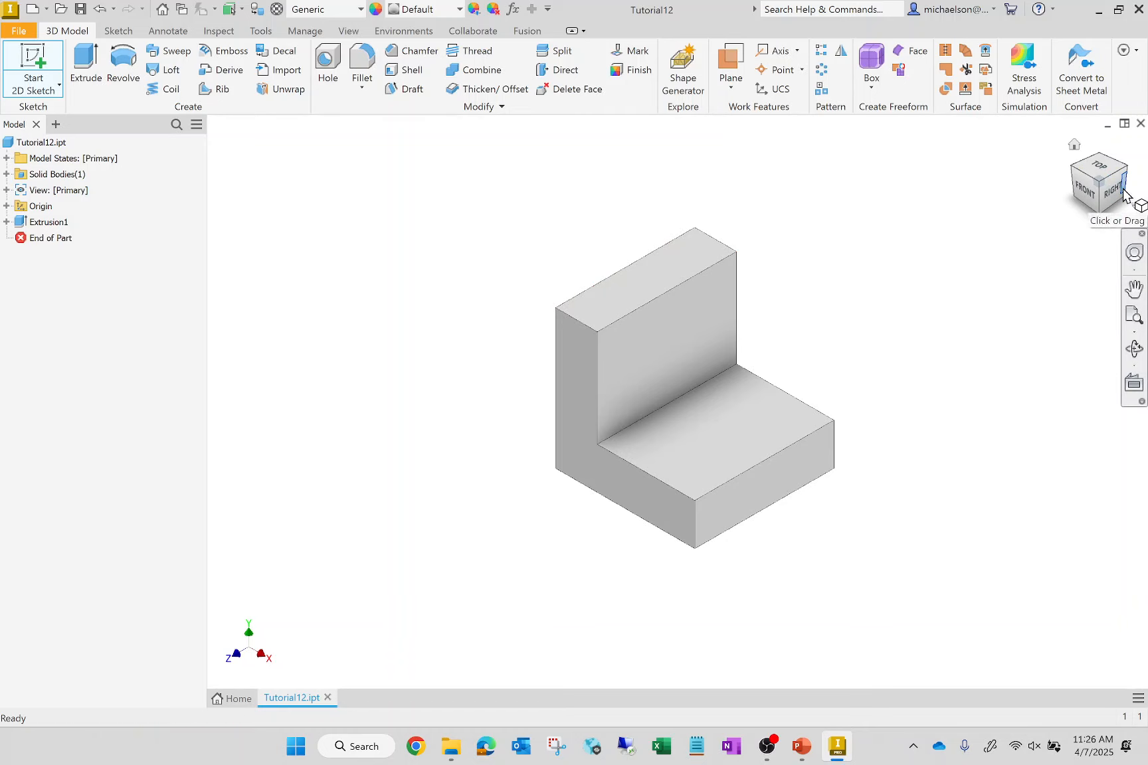
- Sketch a closed L profile on the vertical leg's top face, left of the origin, about 2 by 2.3 in with legs about 0.78 and 0.46 in thick
key("s")
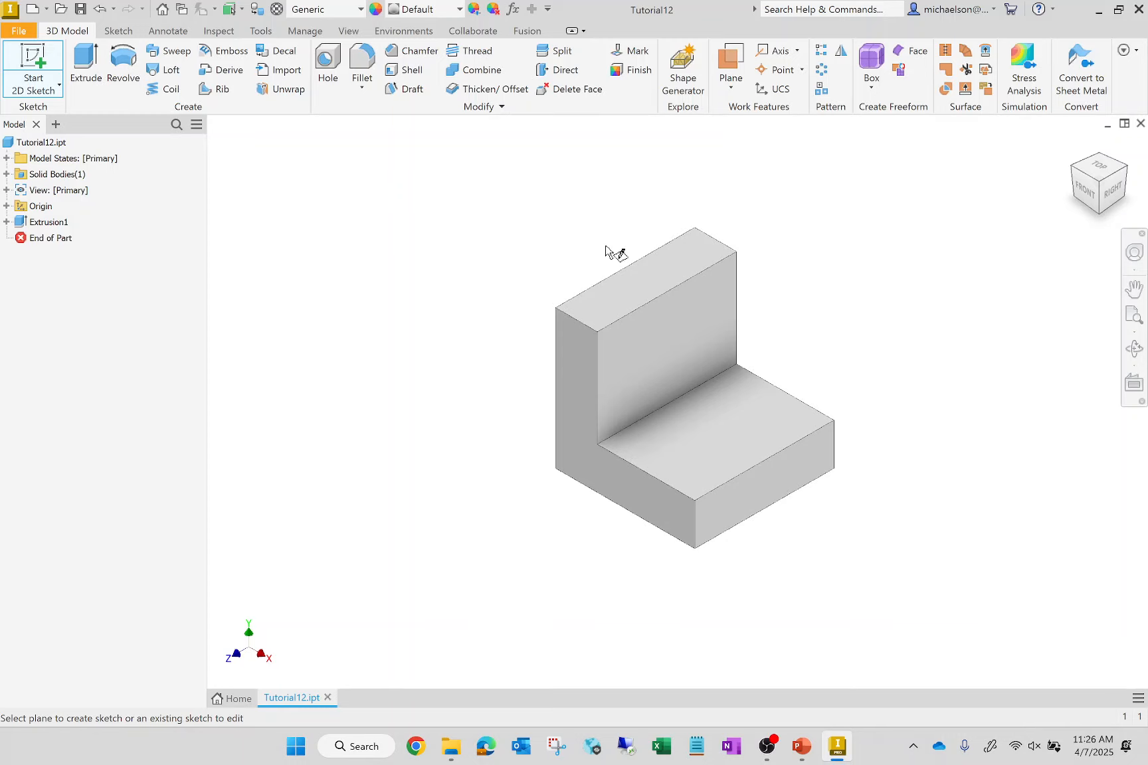
left_click(642, 274)
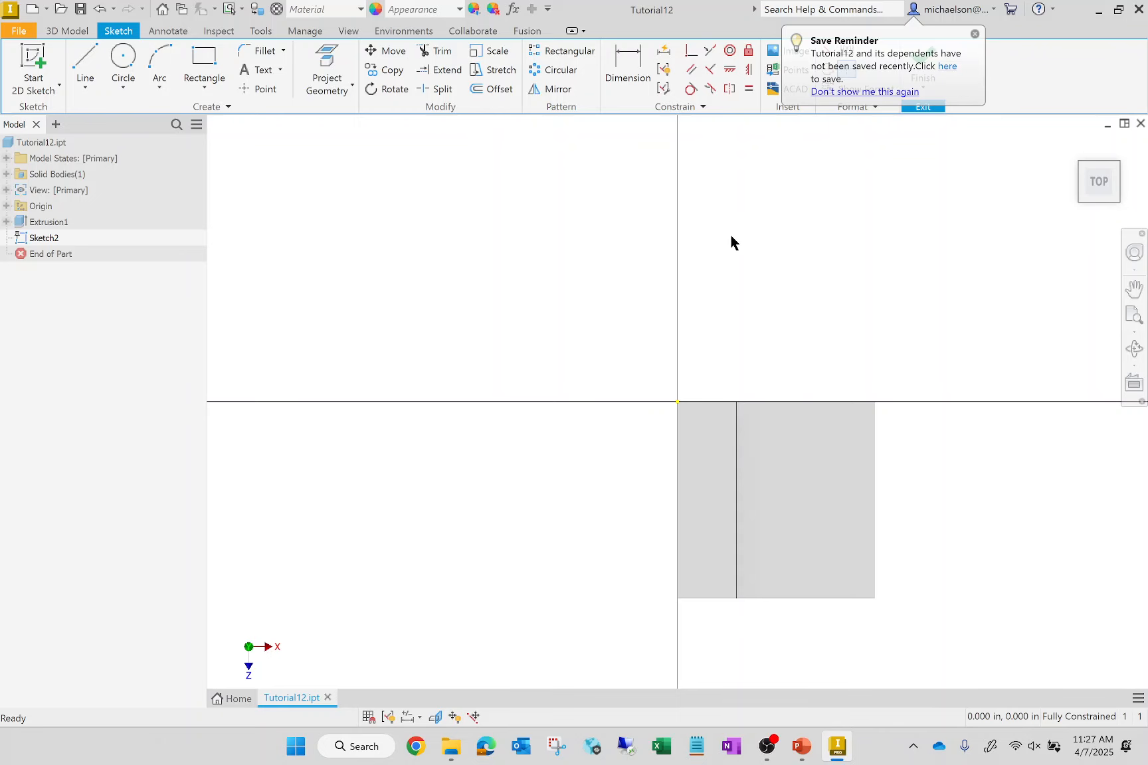
left_click(85, 66)
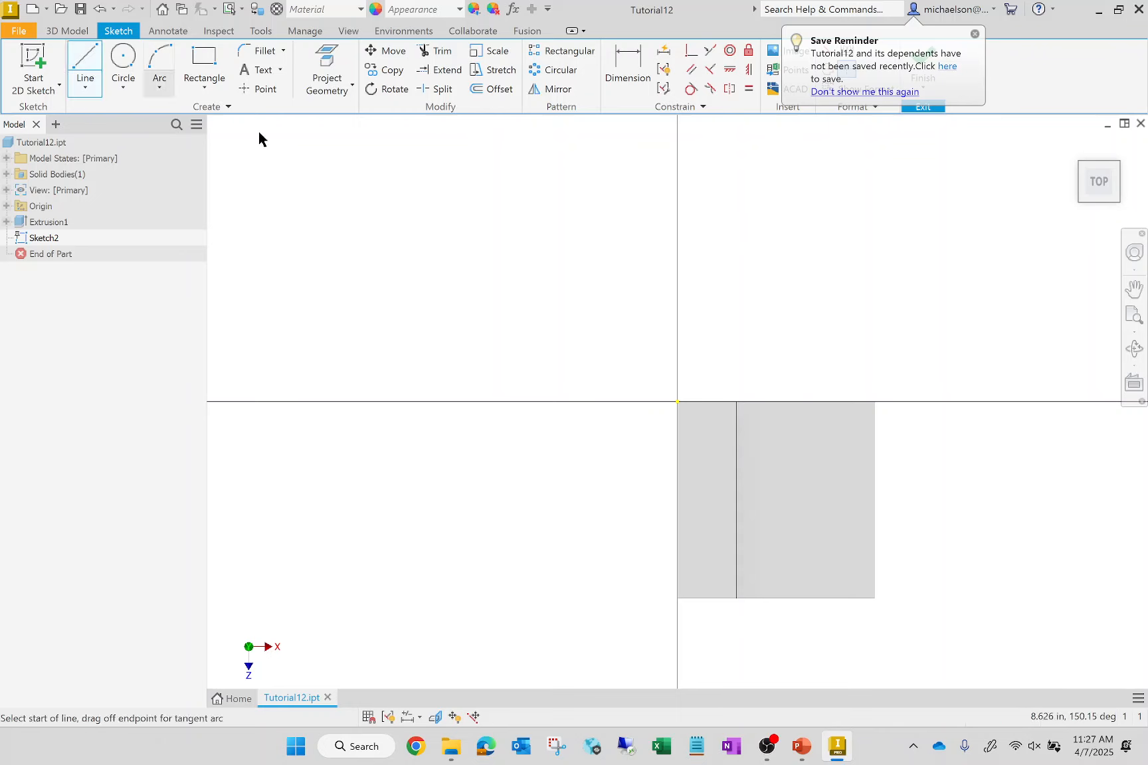
left_click(480, 419)
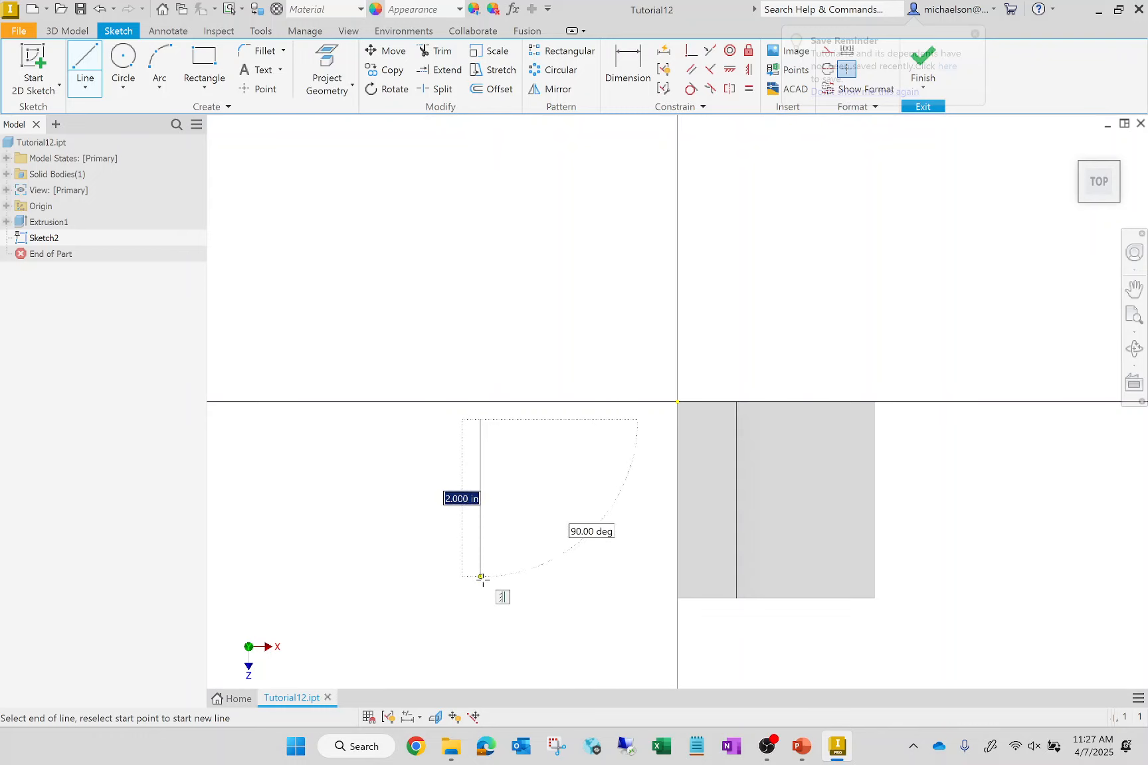
left_click(480, 600)
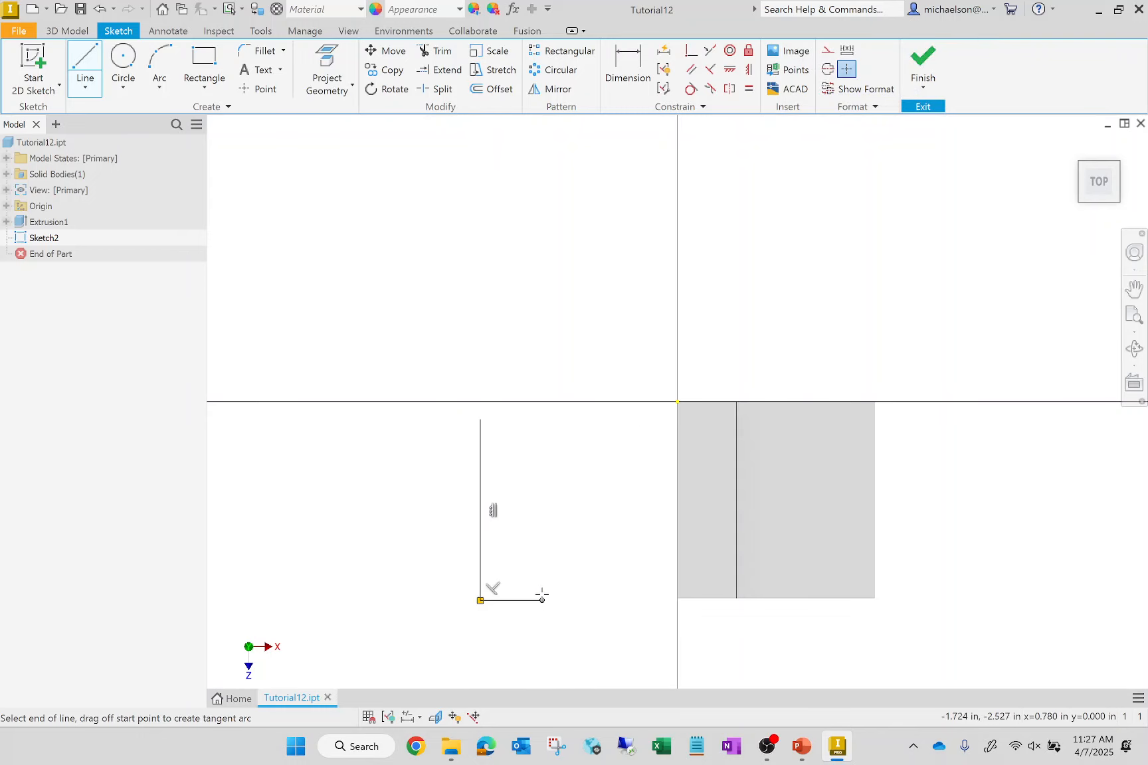
left_click(543, 600)
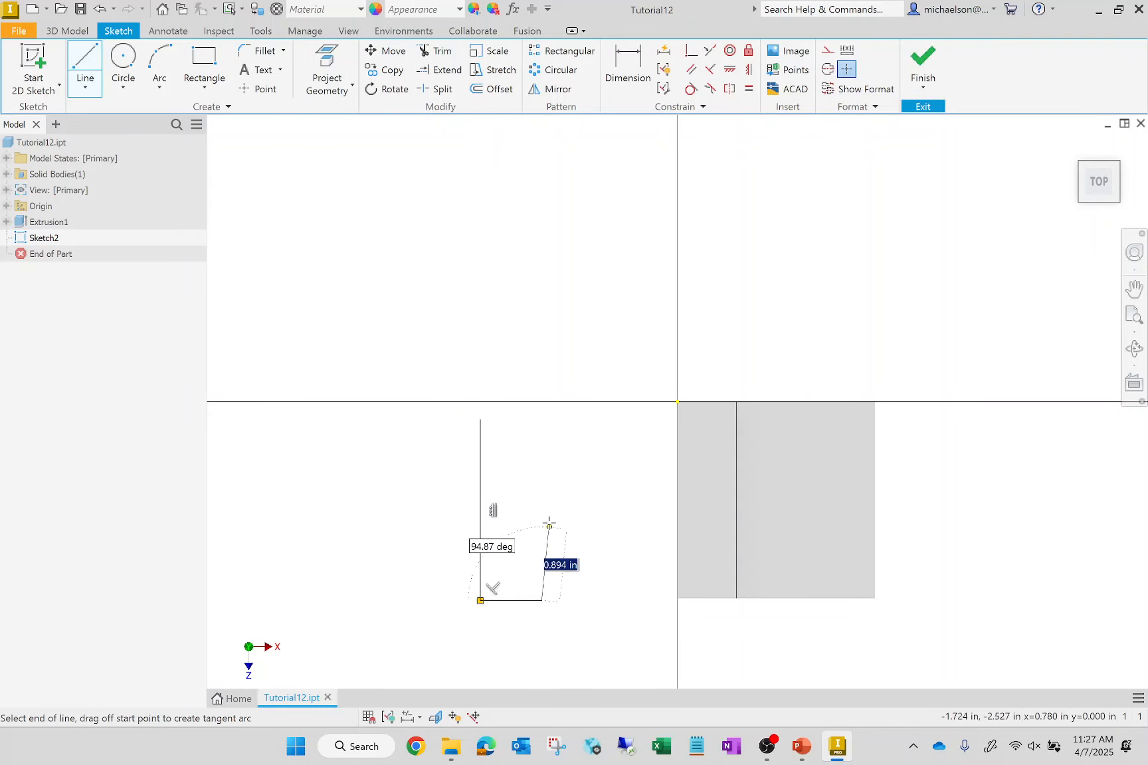
left_click(542, 455)
left_click(638, 455)
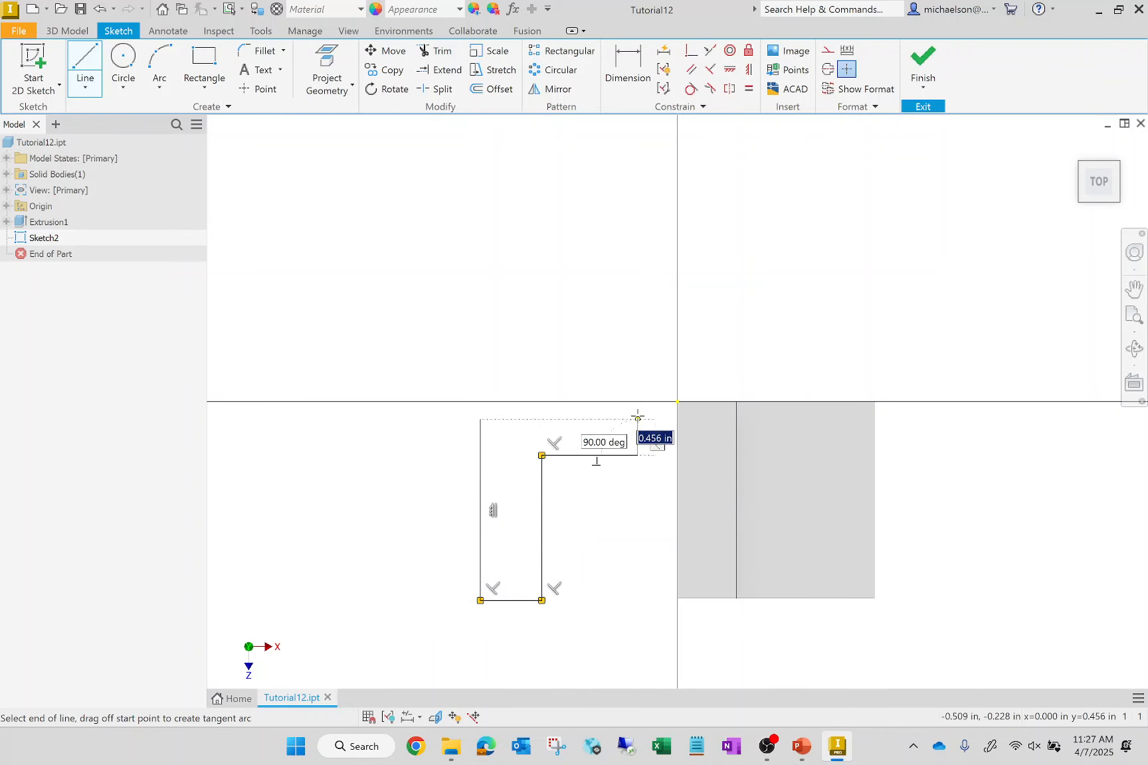
left_click(638, 419)
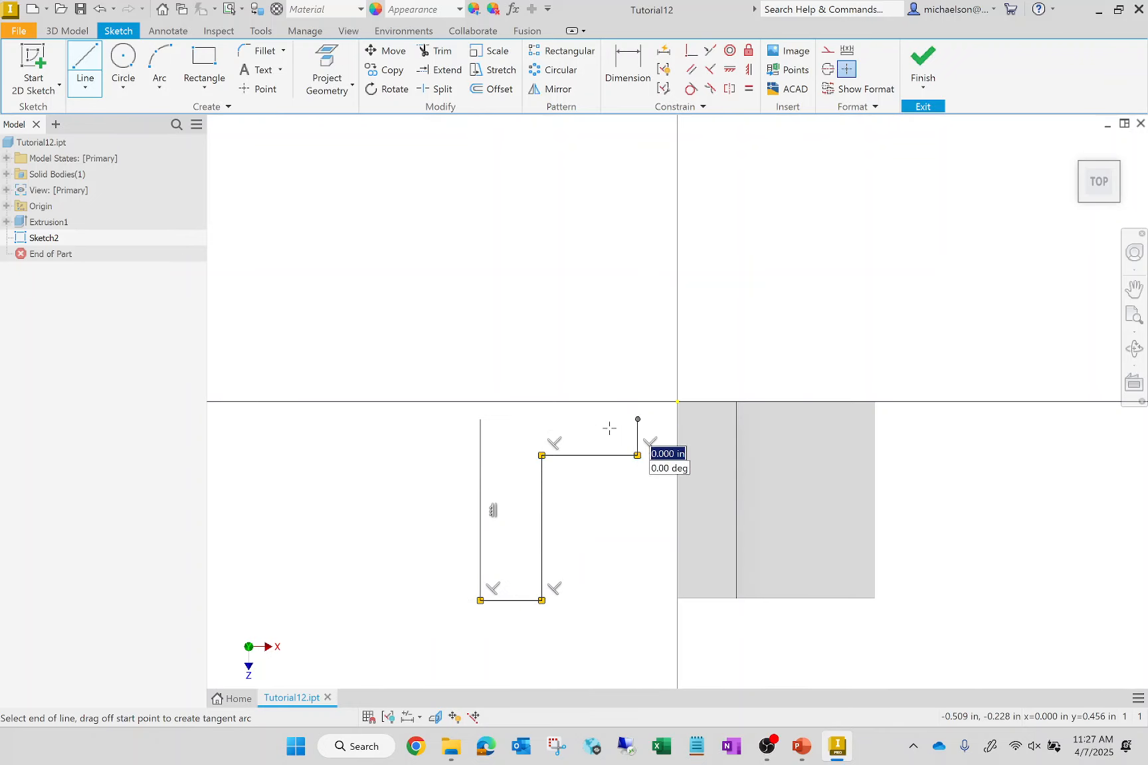
left_click(480, 419)
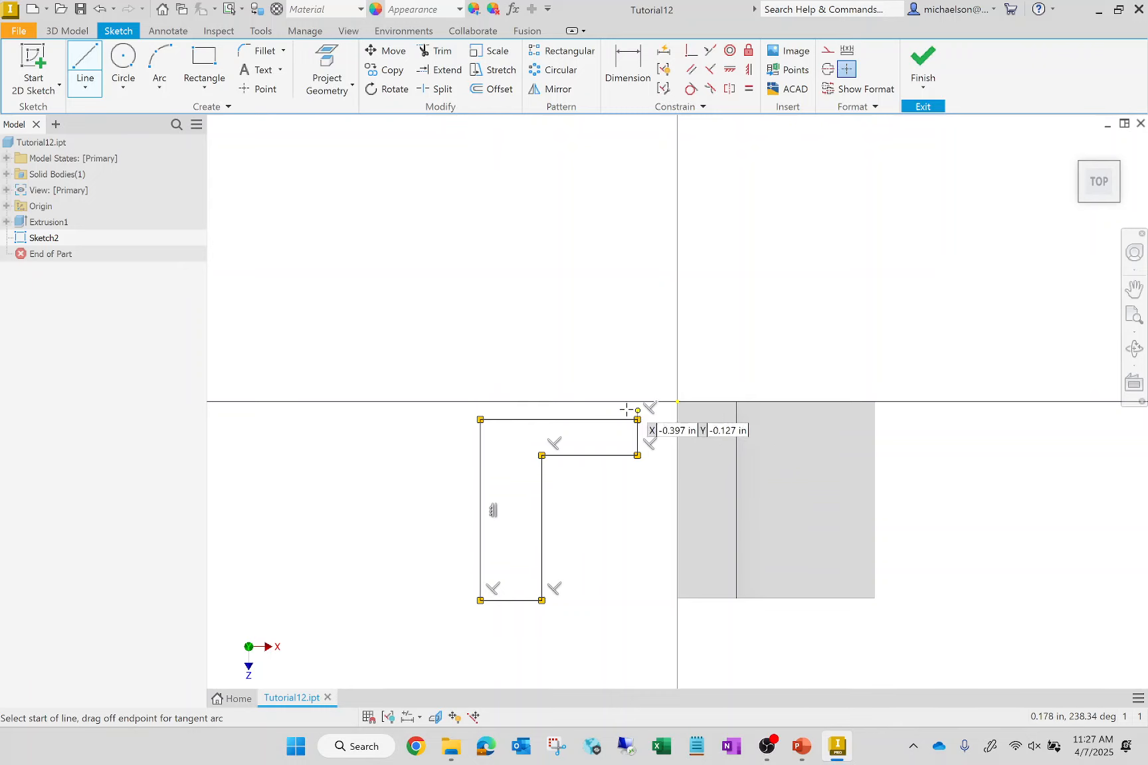
- Dimension the second L profile's overall width along its upper edge and its overall height along its outer vertical edge
key("Escape")
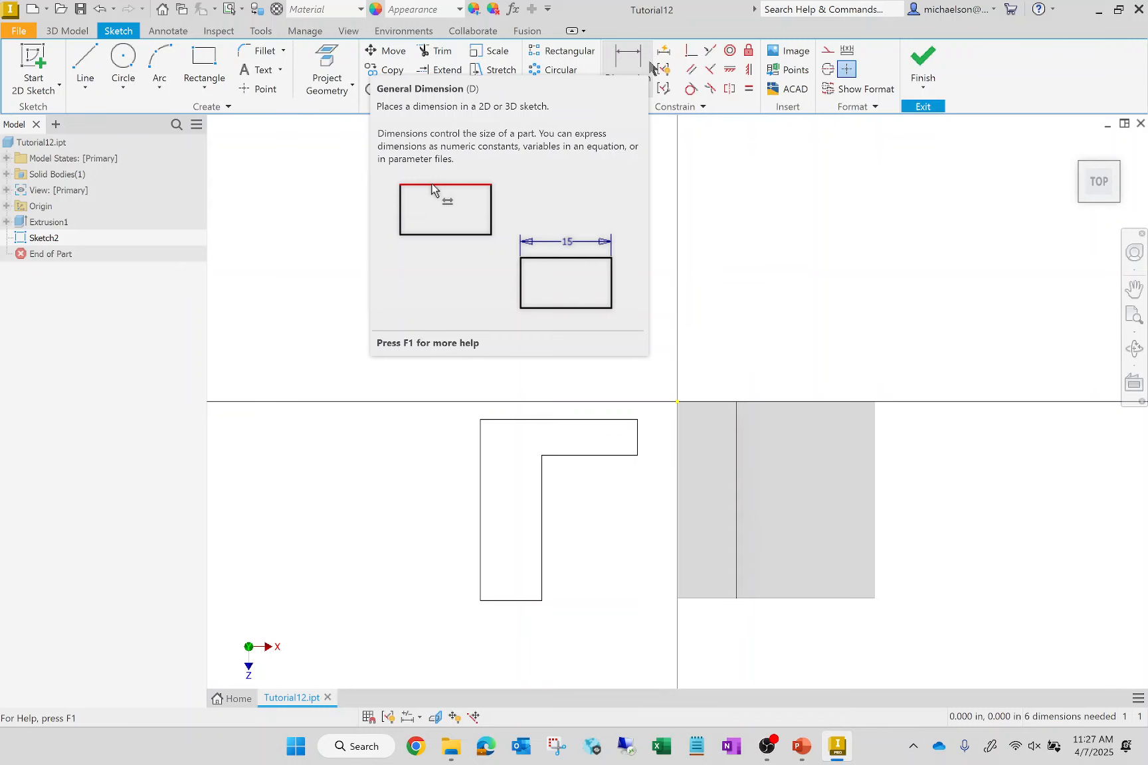
left_click(648, 65)
left_click(576, 420)
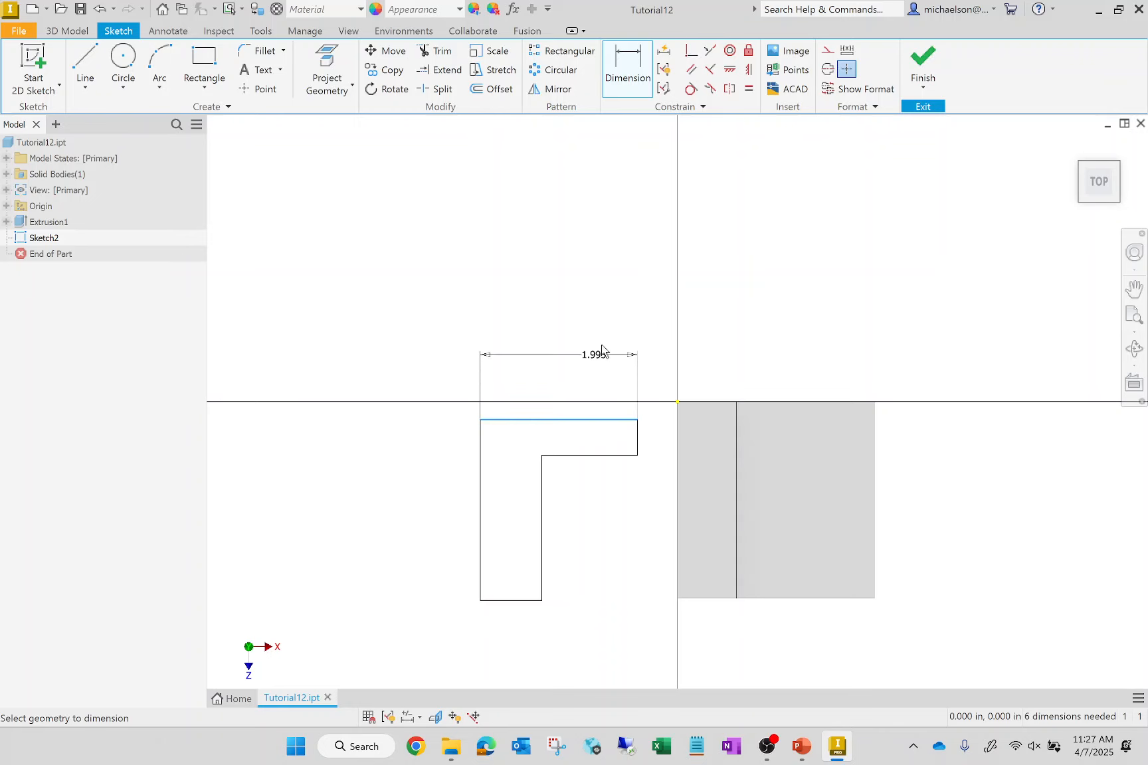
left_click(720, 307)
key("Return")
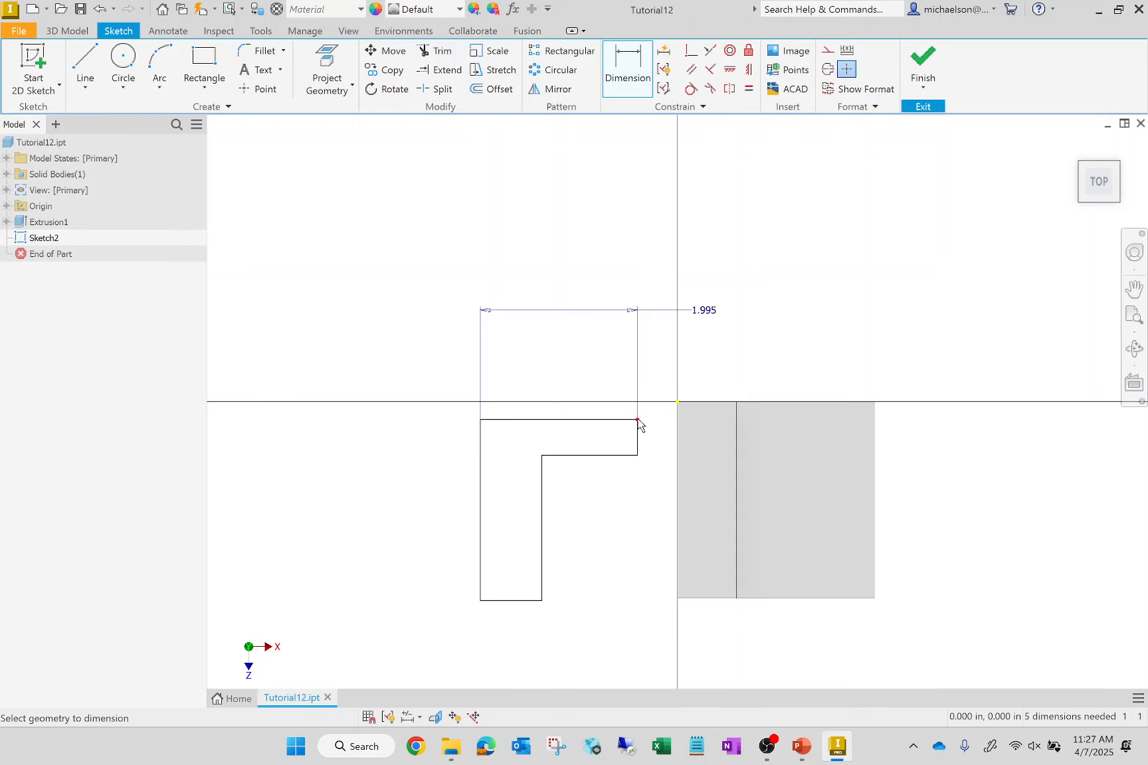
left_click(479, 463)
left_click(378, 470)
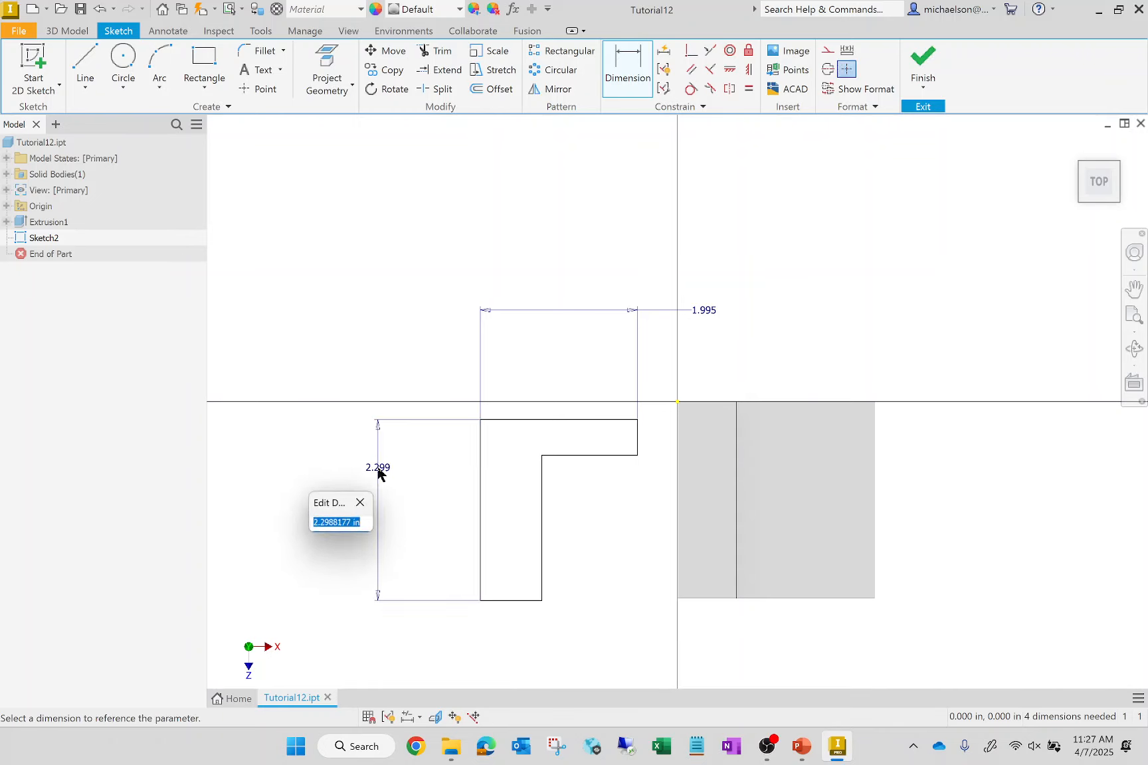
key("Return")
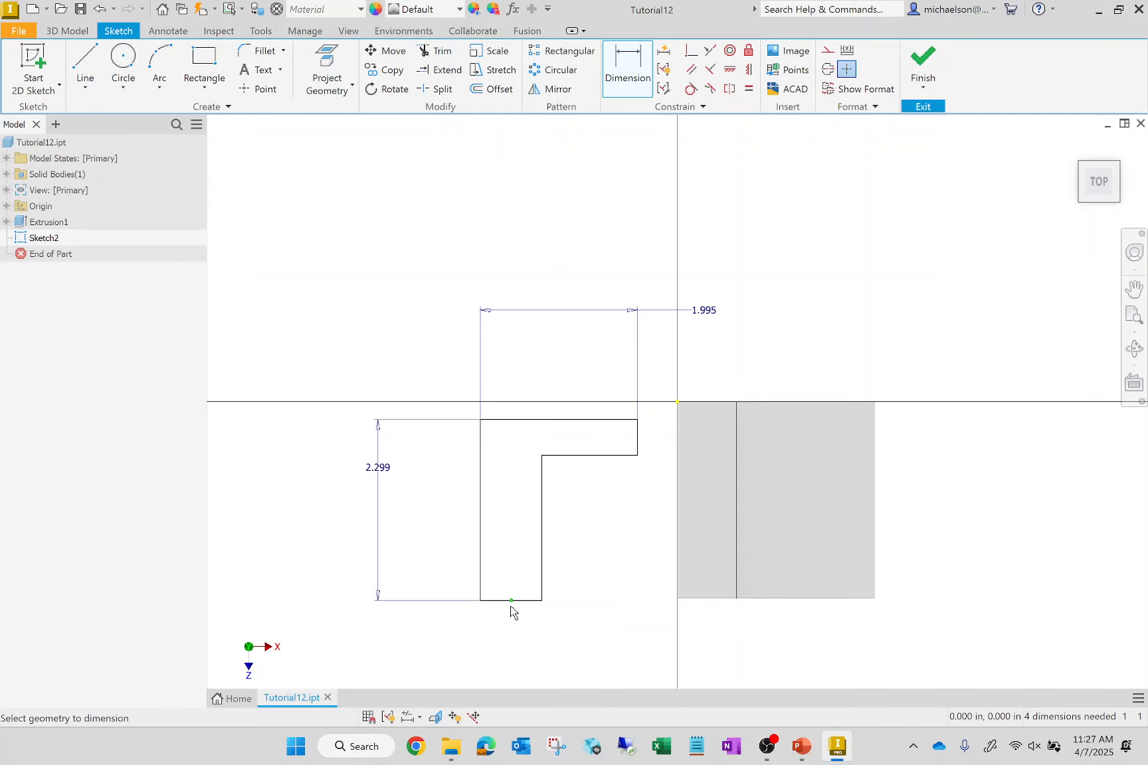
- Dimension the thickness of the L profile's vertical leg and of its horizontal leg
left_click(530, 607)
left_click(515, 636)
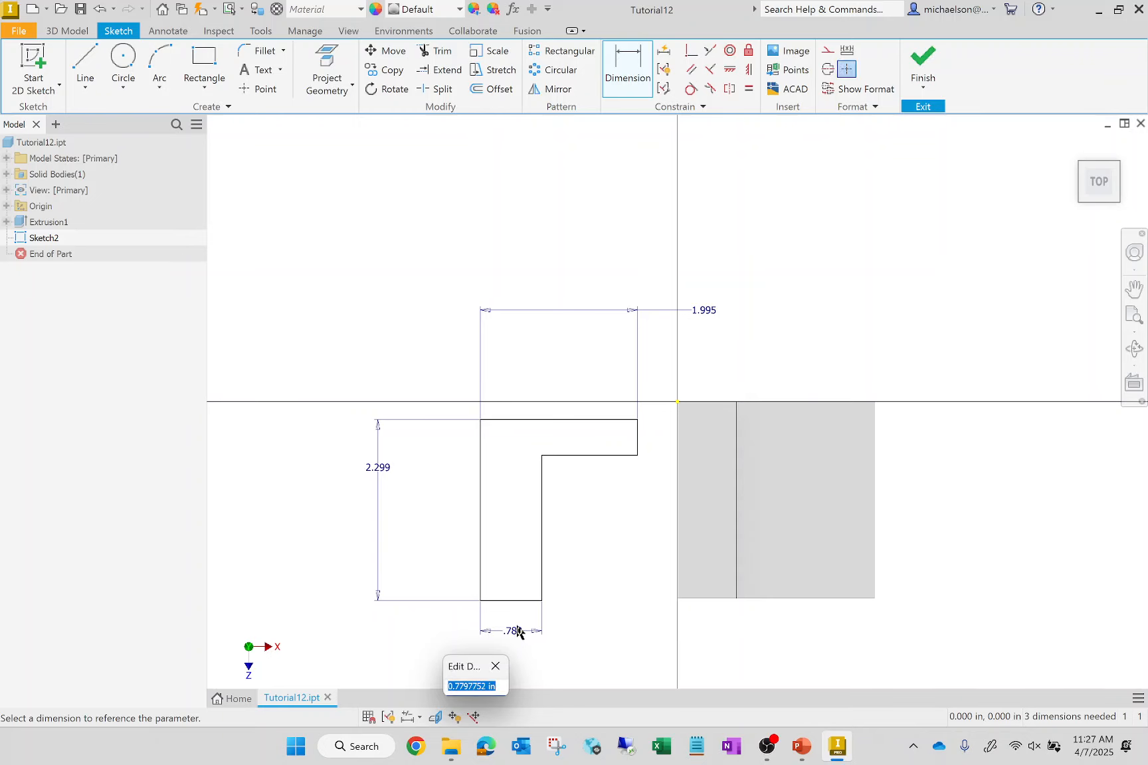
key("Return")
left_click(638, 445)
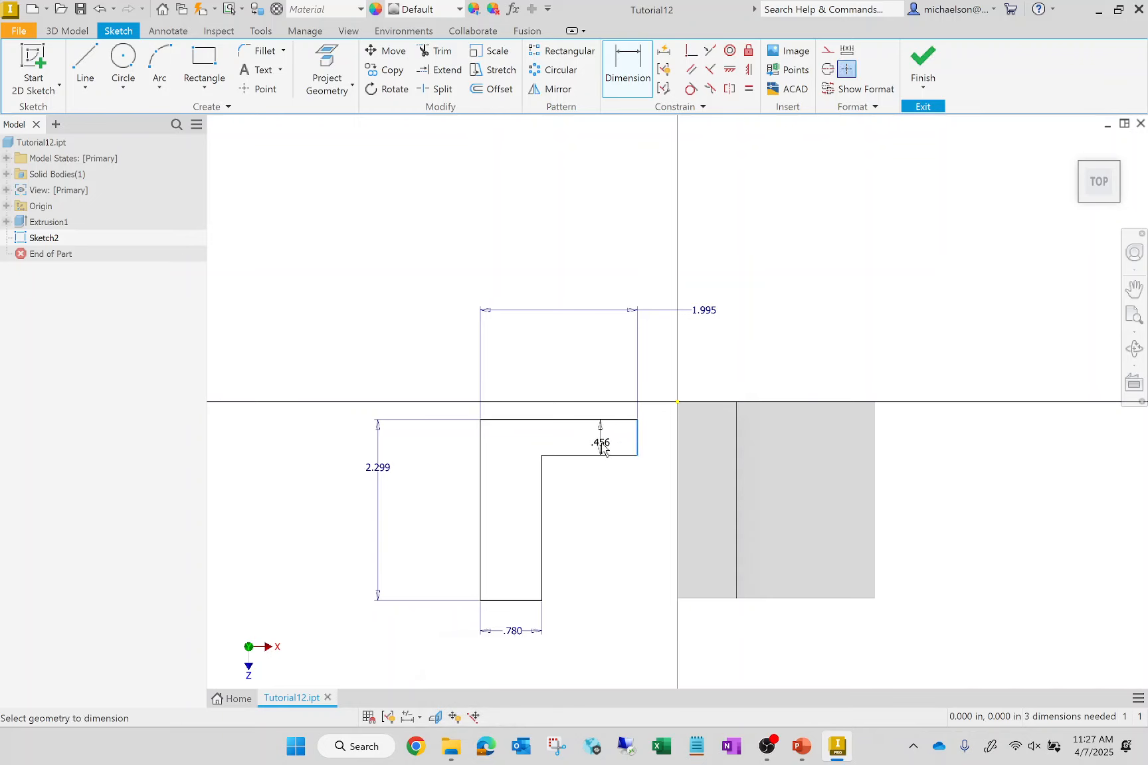
left_click(601, 449)
key("Return")
- Reposition the overall width dimension's text so it sits between its extension lines above the L profile
double_click(598, 318)
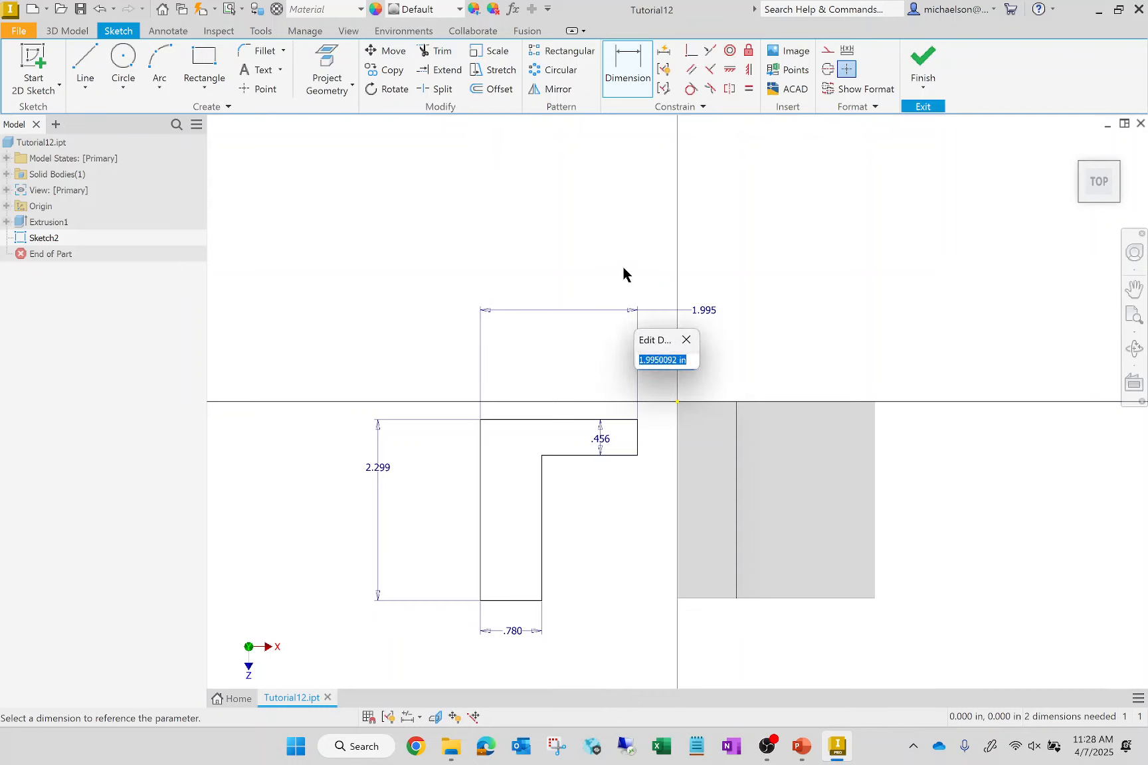
key("Escape")
left_click_drag(708, 317, 565, 323)
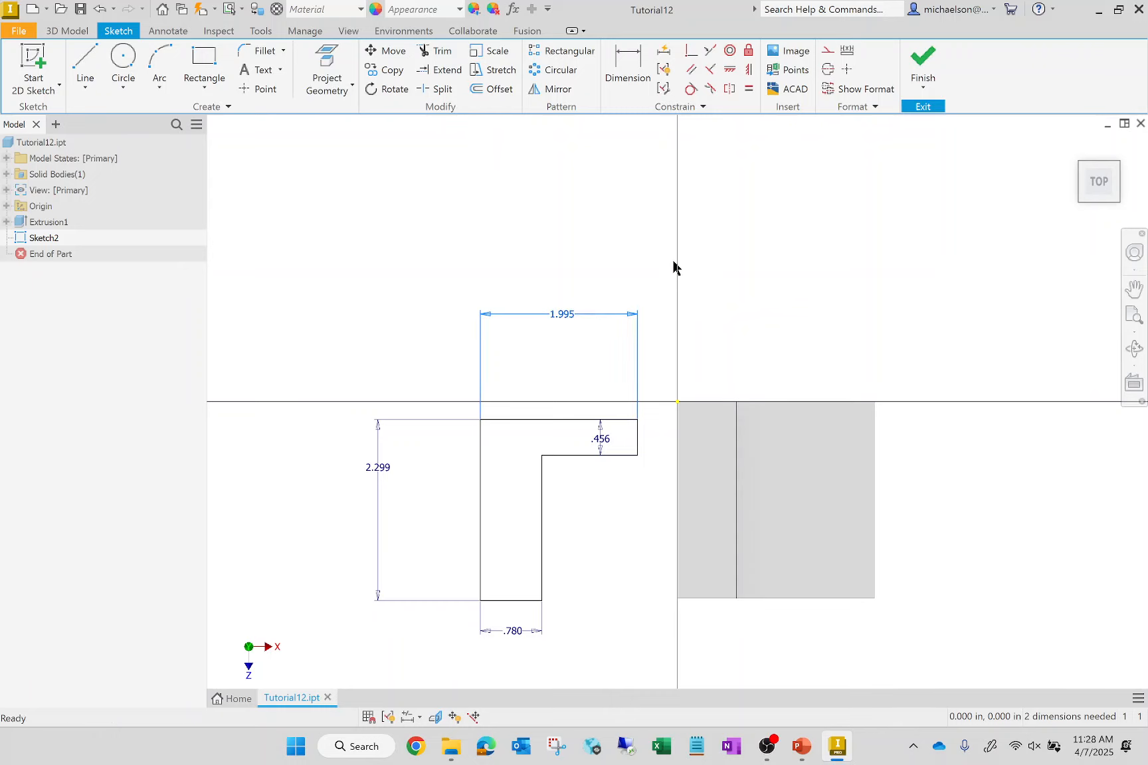
- Dimension the horizontal gap between the end of the profile's horizontal leg and the solid's adjacent vertical edge
left_click(631, 76)
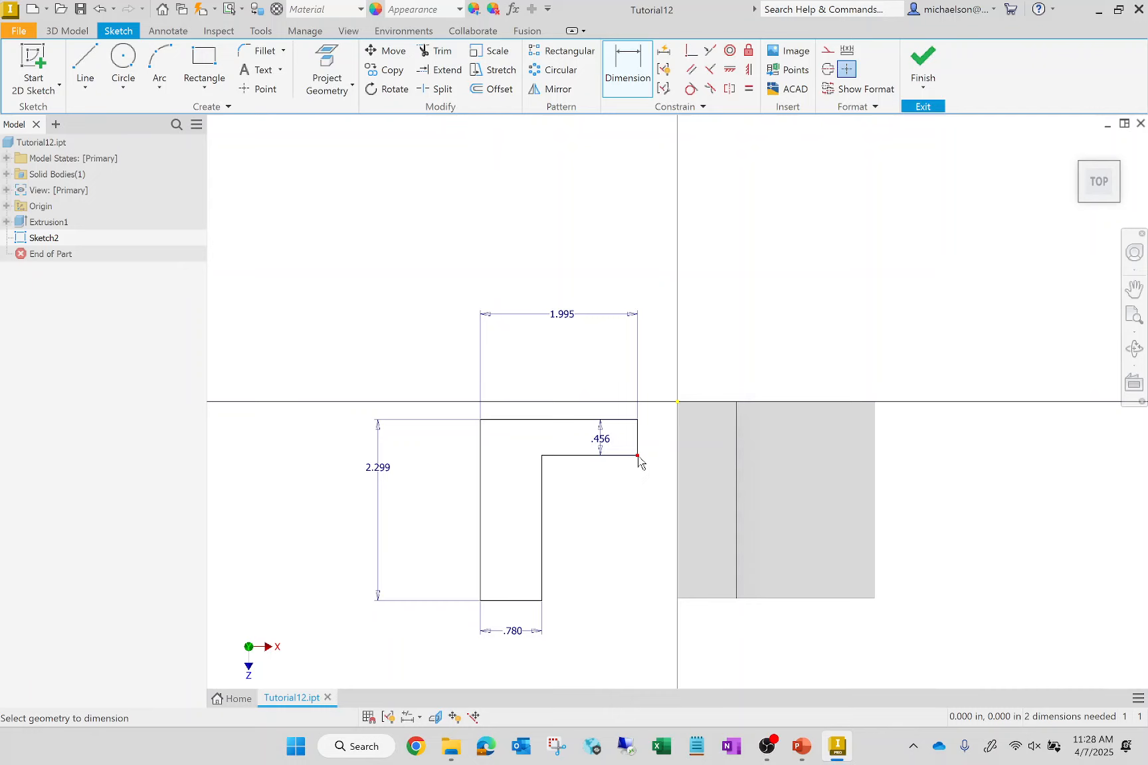
left_click(676, 467)
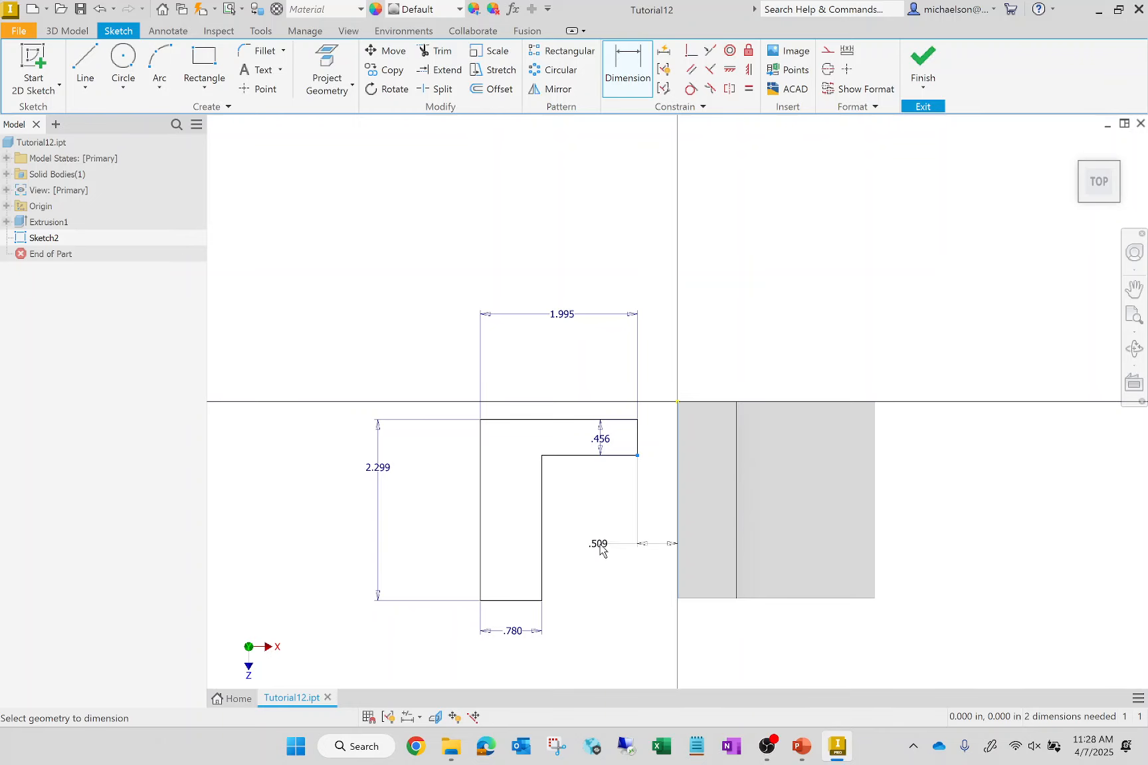
left_click(602, 521)
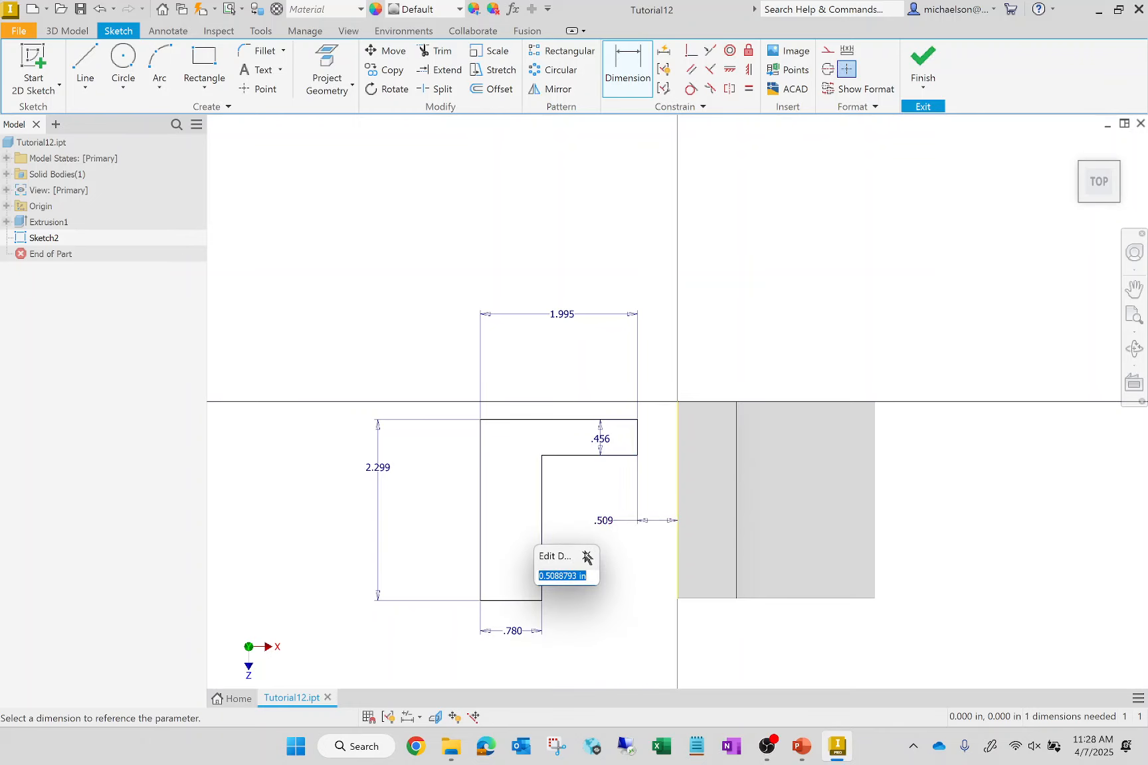
left_click(619, 606)
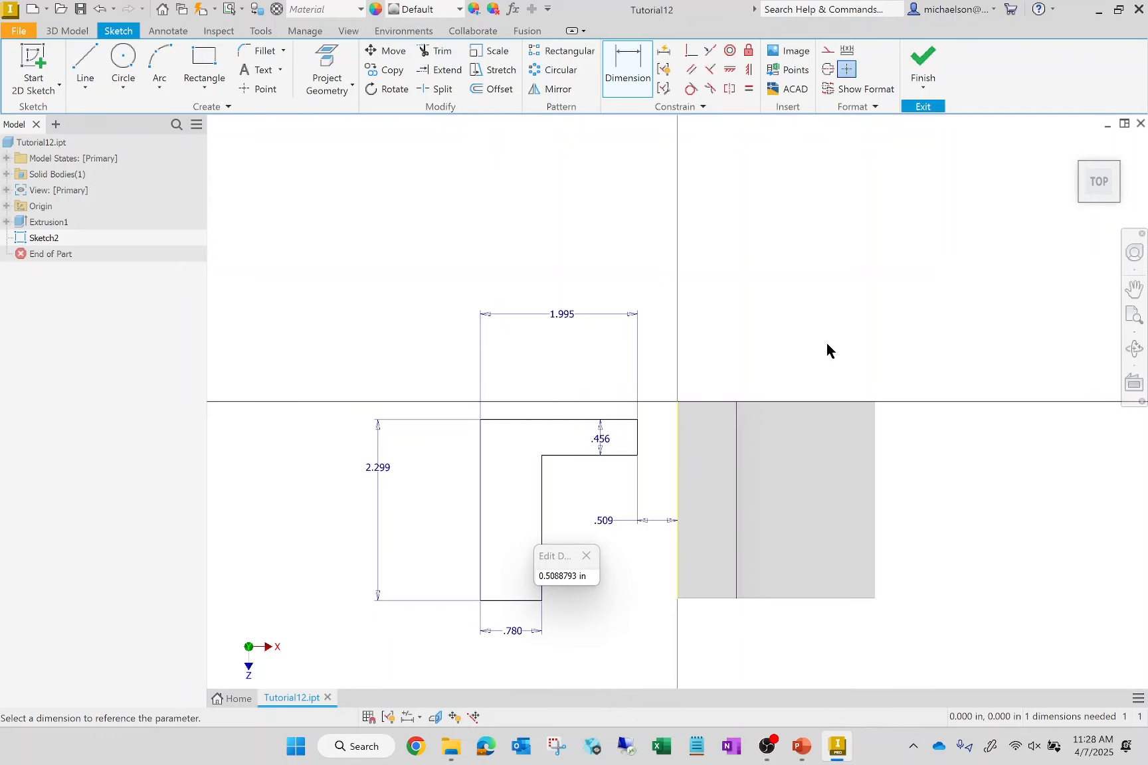
key("Escape")
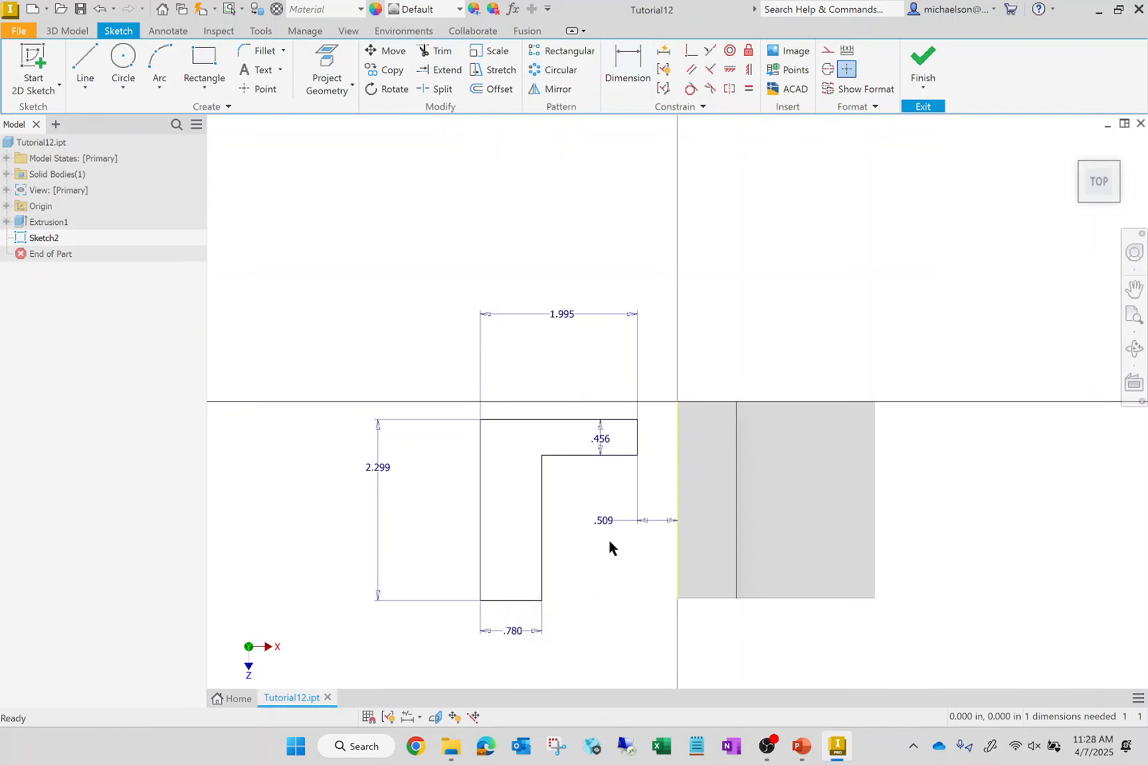
- Dimension the vertical offset between the end corner of the profile's upper edge and the solid's upper edge
left_click(638, 422)
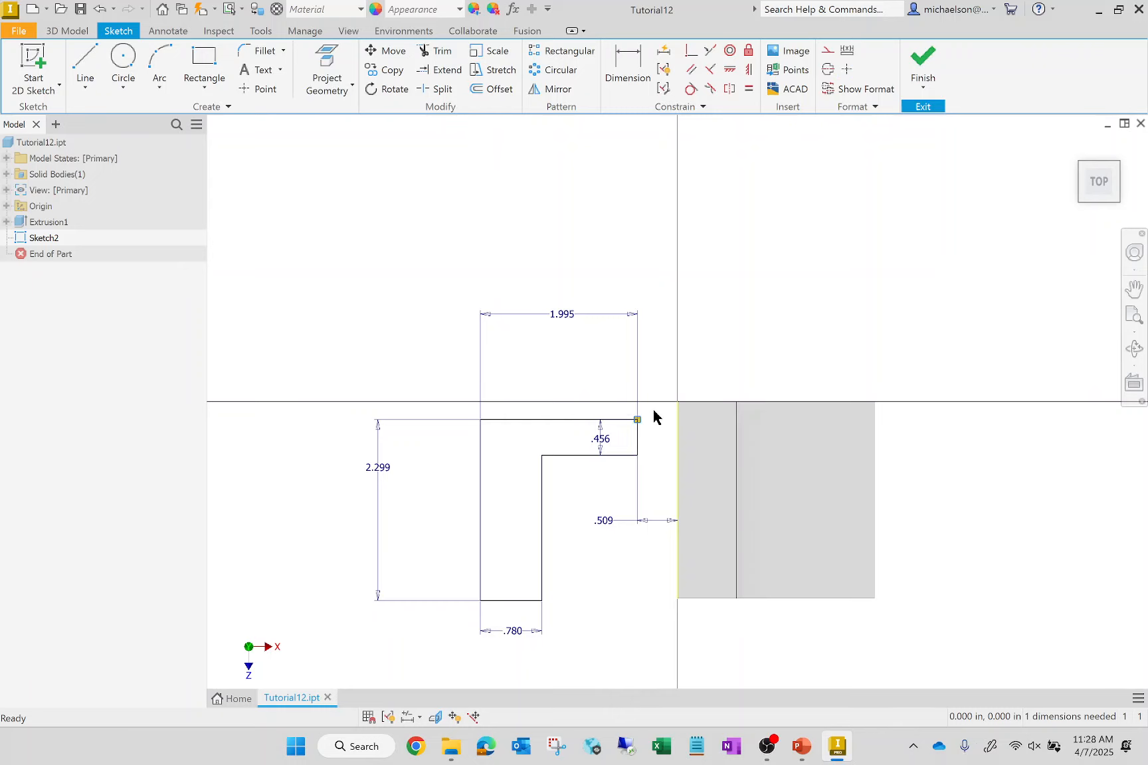
left_click(691, 396)
left_click(630, 63)
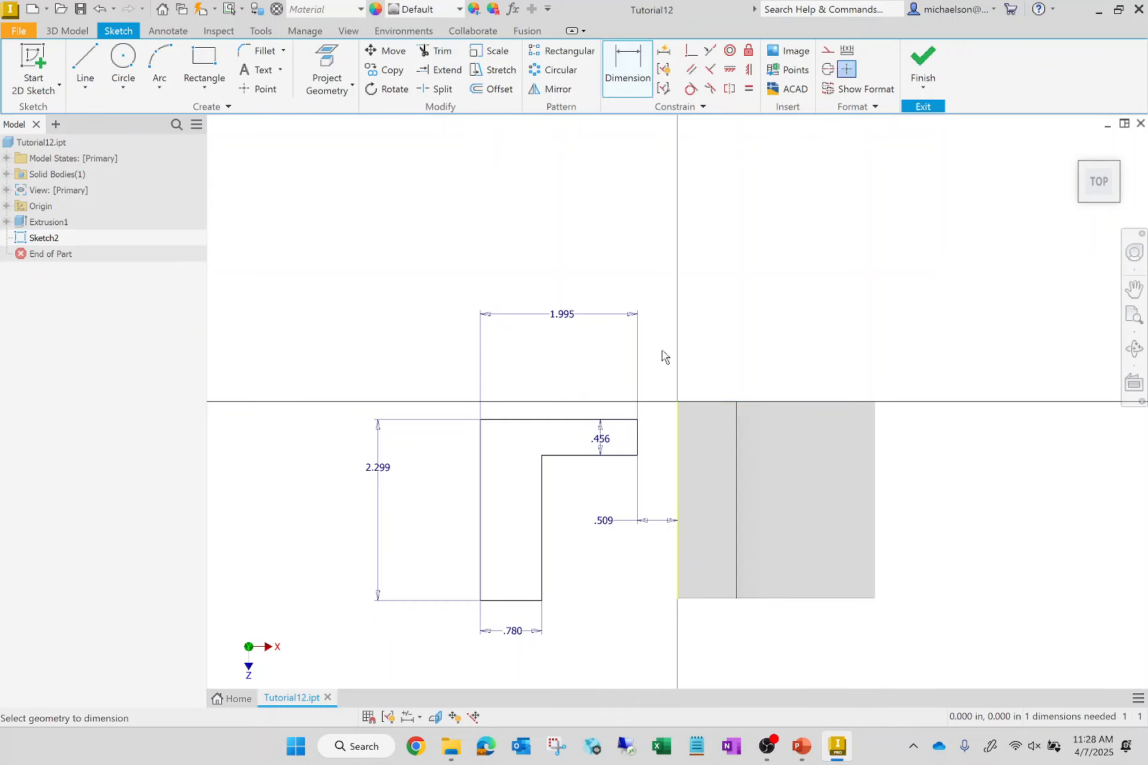
left_click(638, 421)
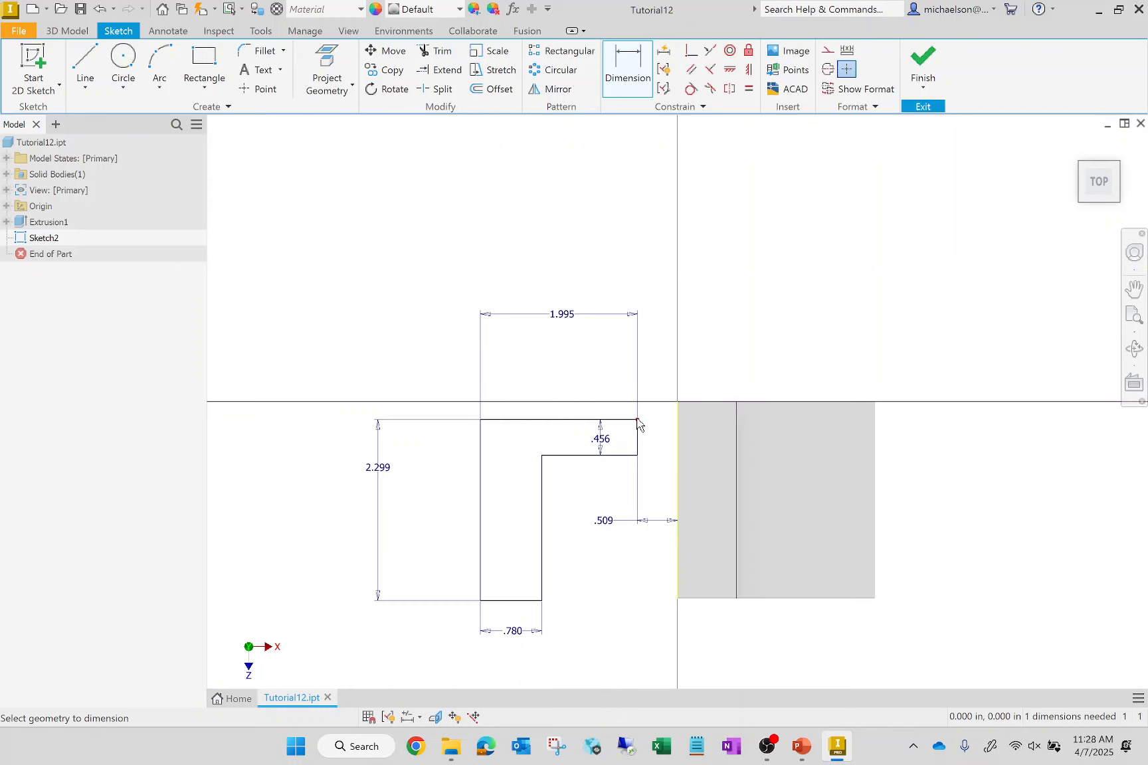
left_click(690, 403)
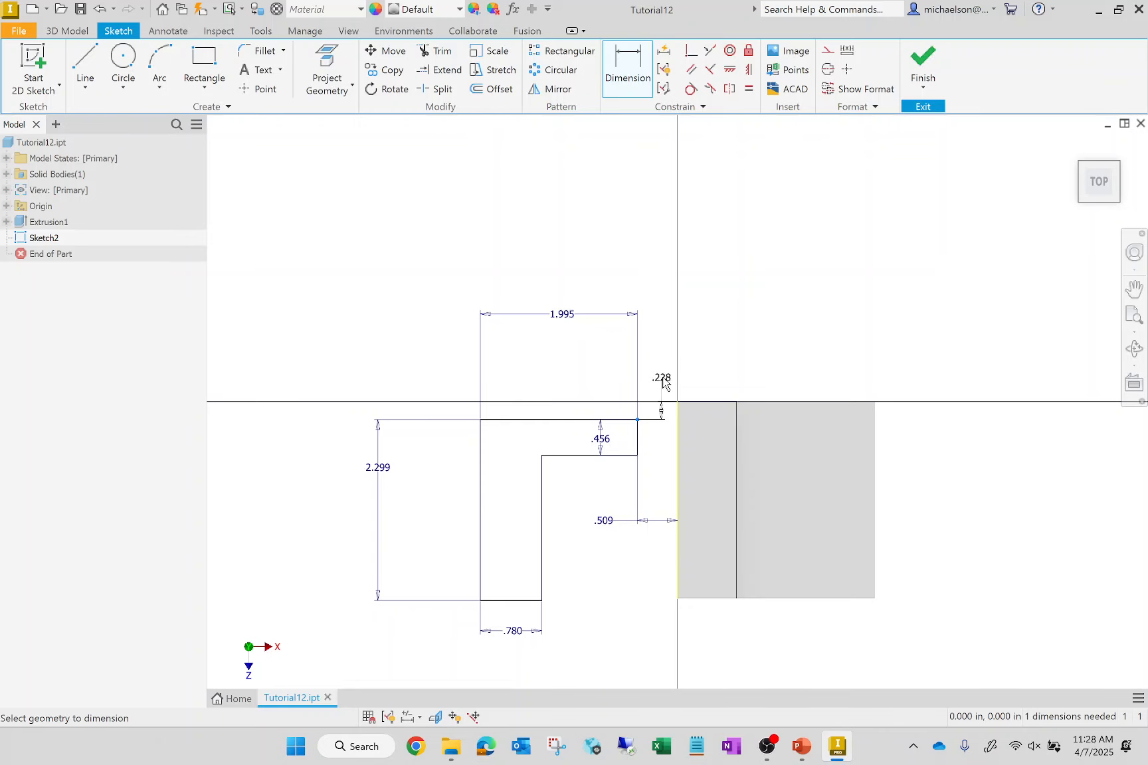
left_click(664, 372)
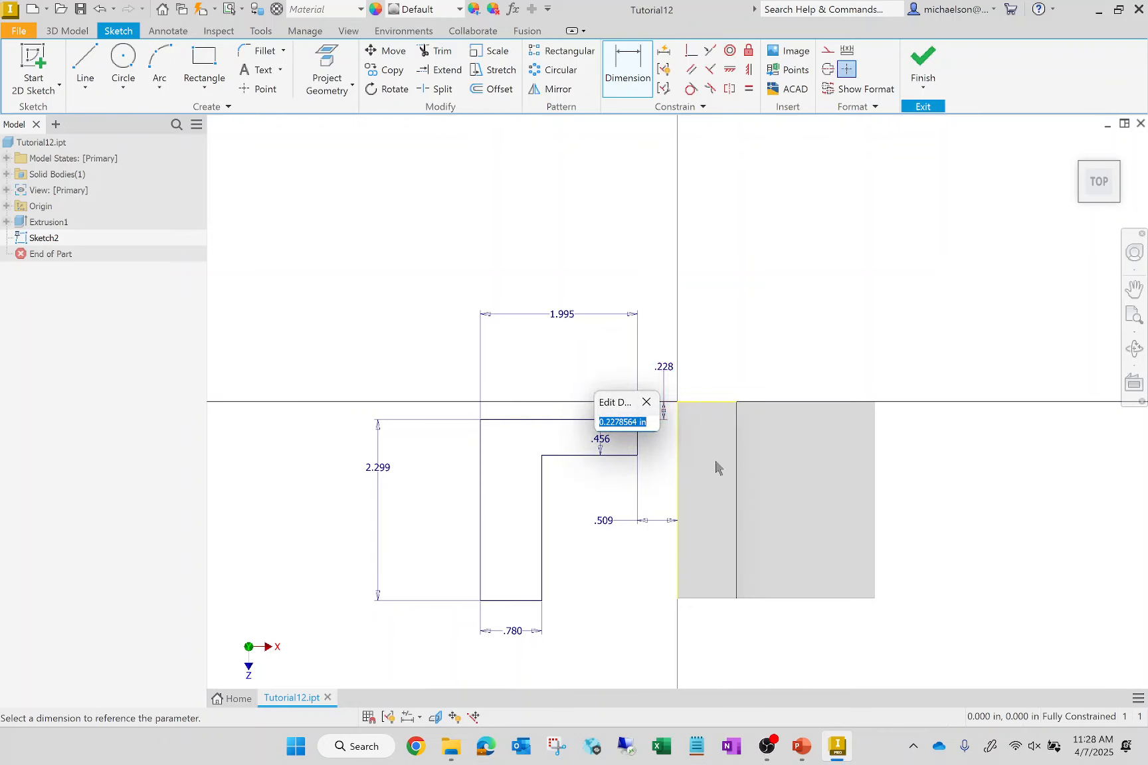
key("Return")
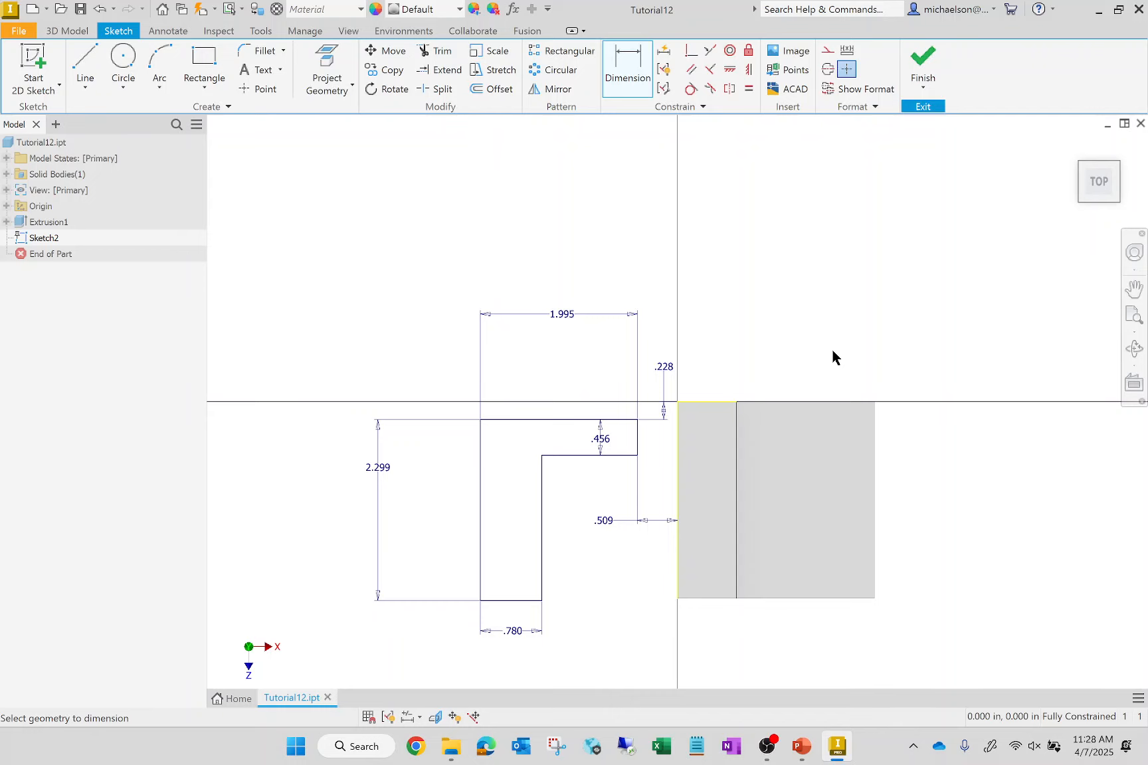
key("Escape")
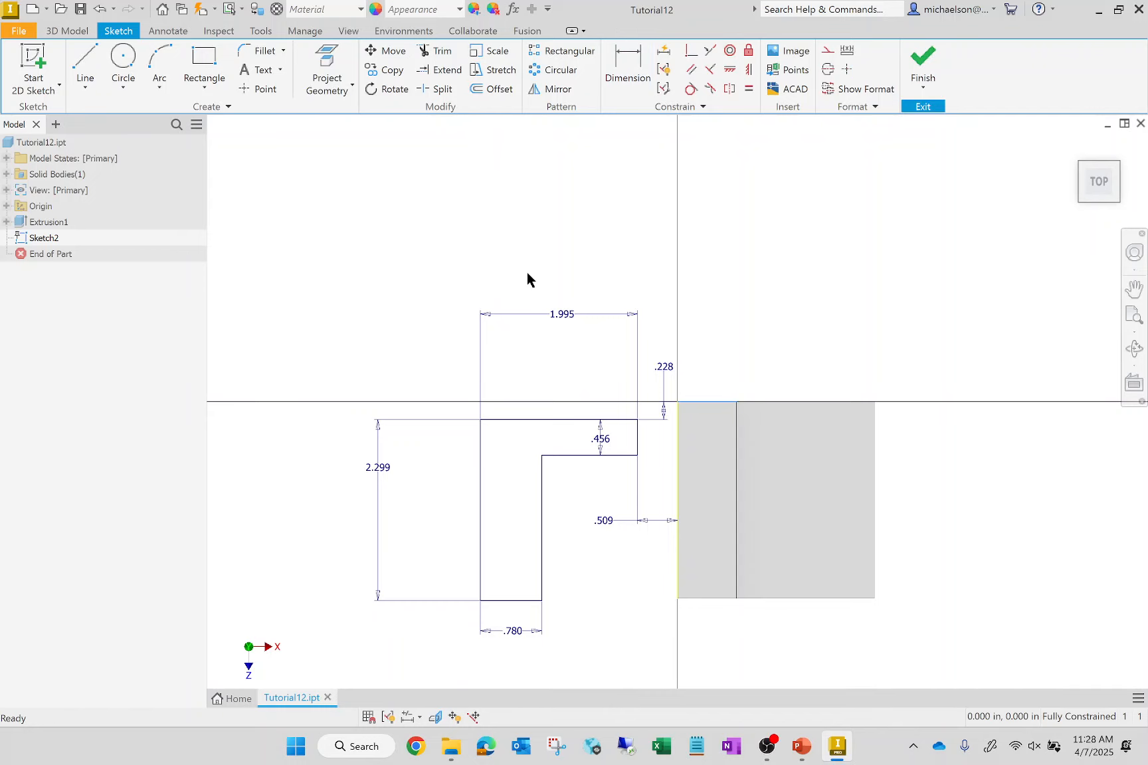
- Set the L profile's overall width and overall height to 2.5 in each
double_click(559, 317)
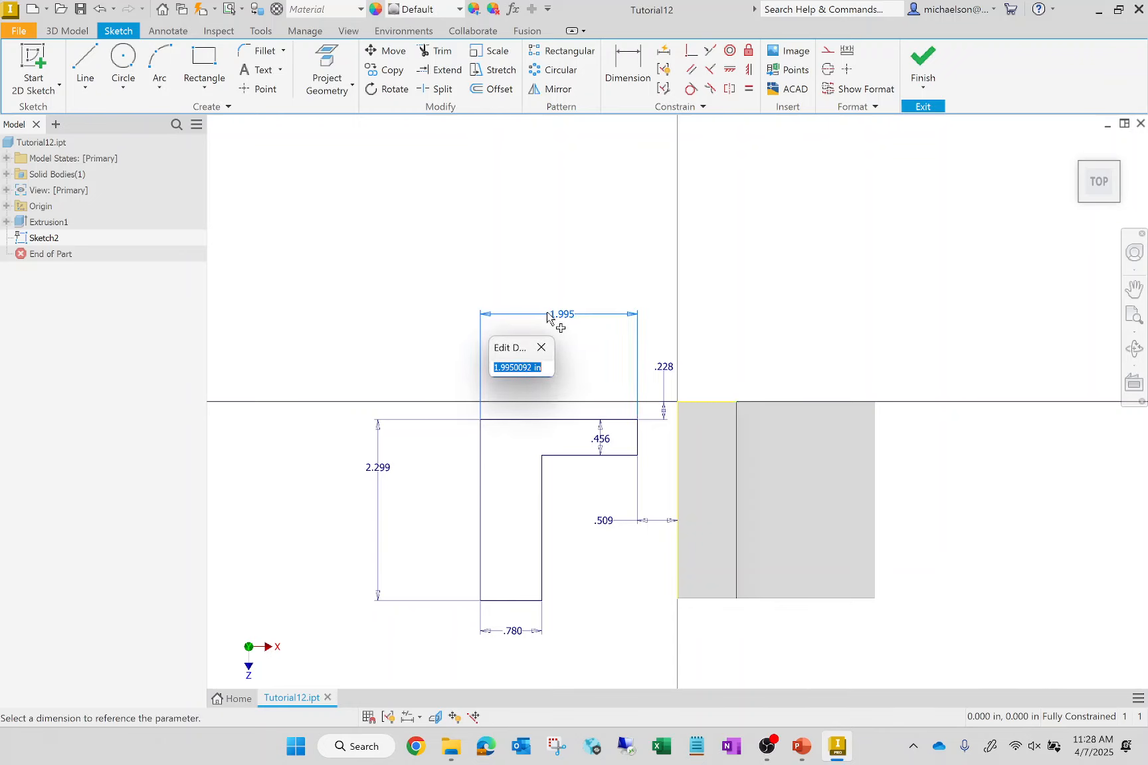
type("2.5")
key("Return")
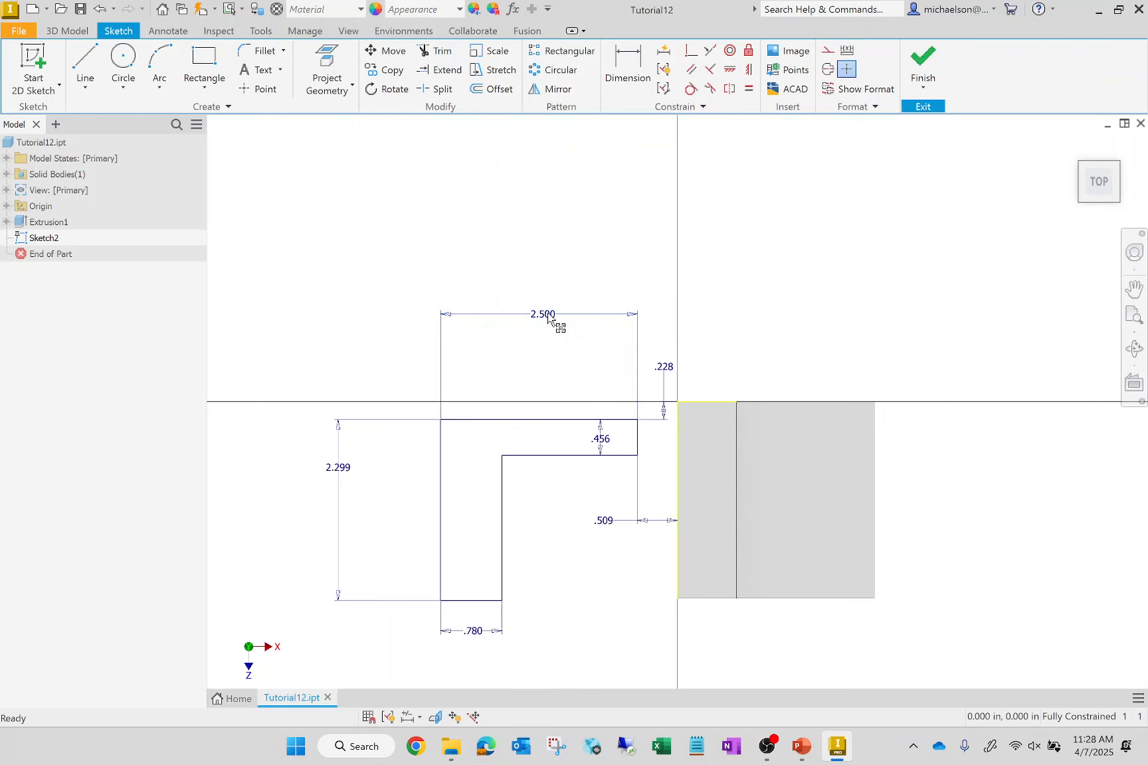
double_click(350, 475)
type("2.5")
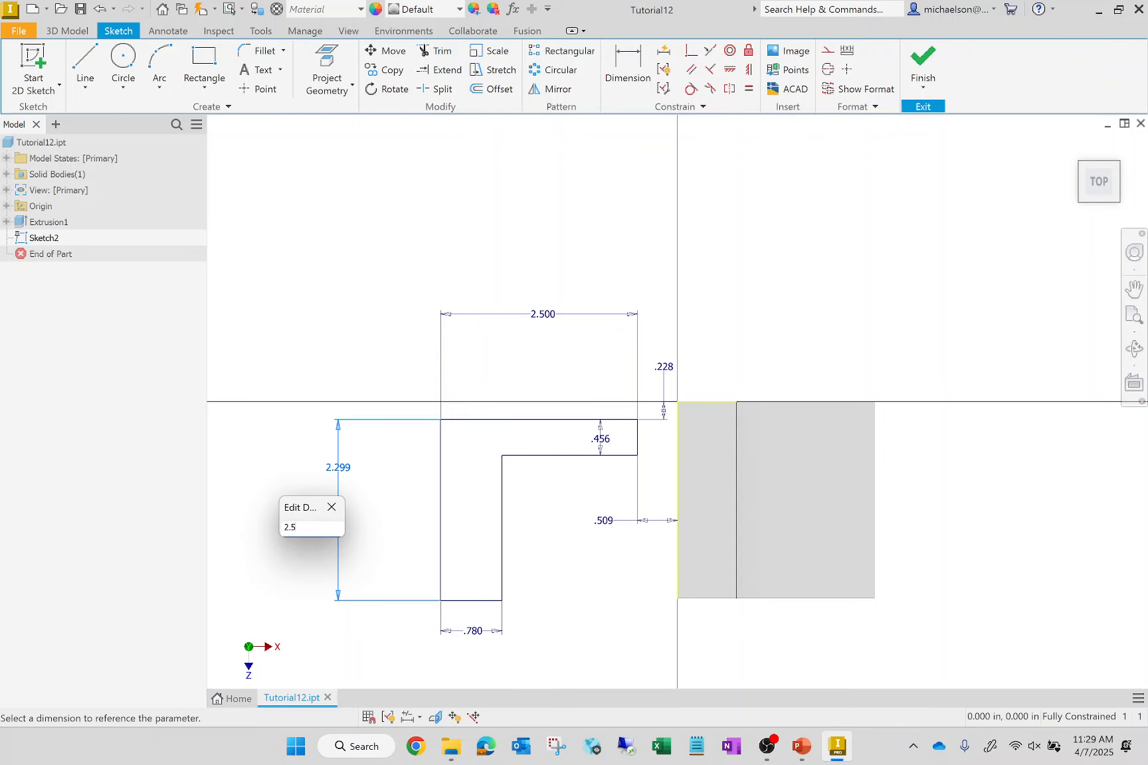
key("Return")
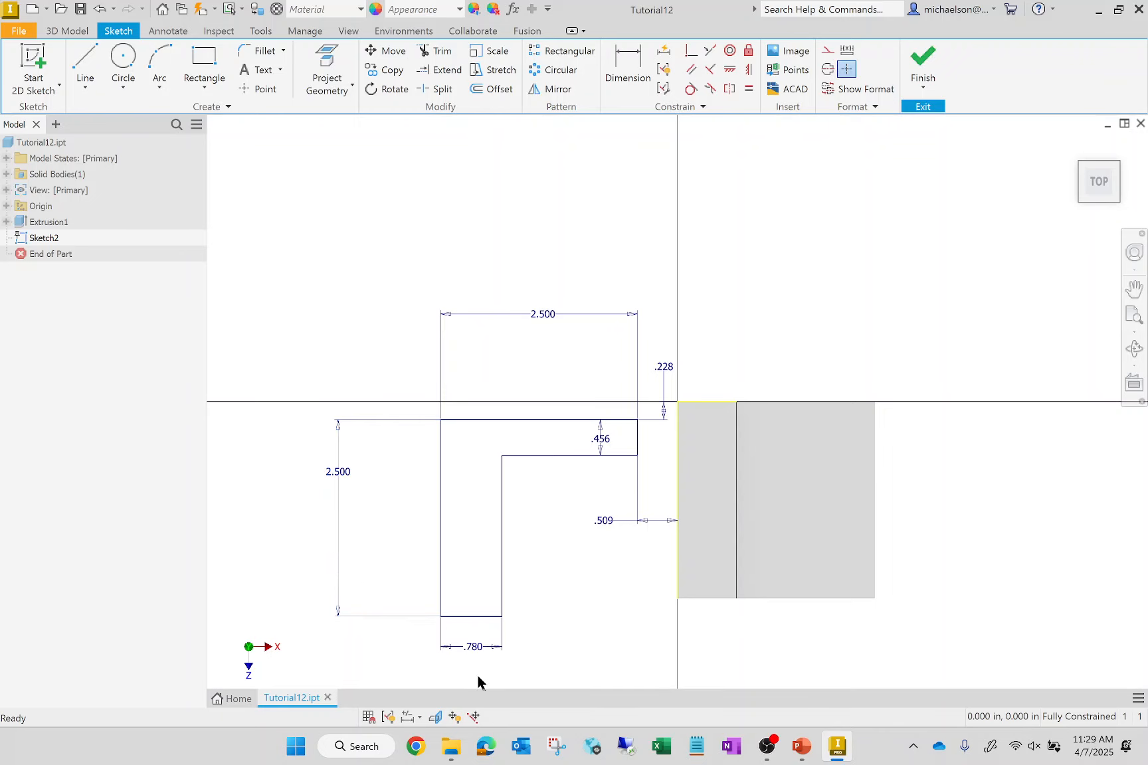
- Set the thickness of both the vertical and horizontal legs of the L profile to 0.75 in
double_click(474, 649)
type("0.75")
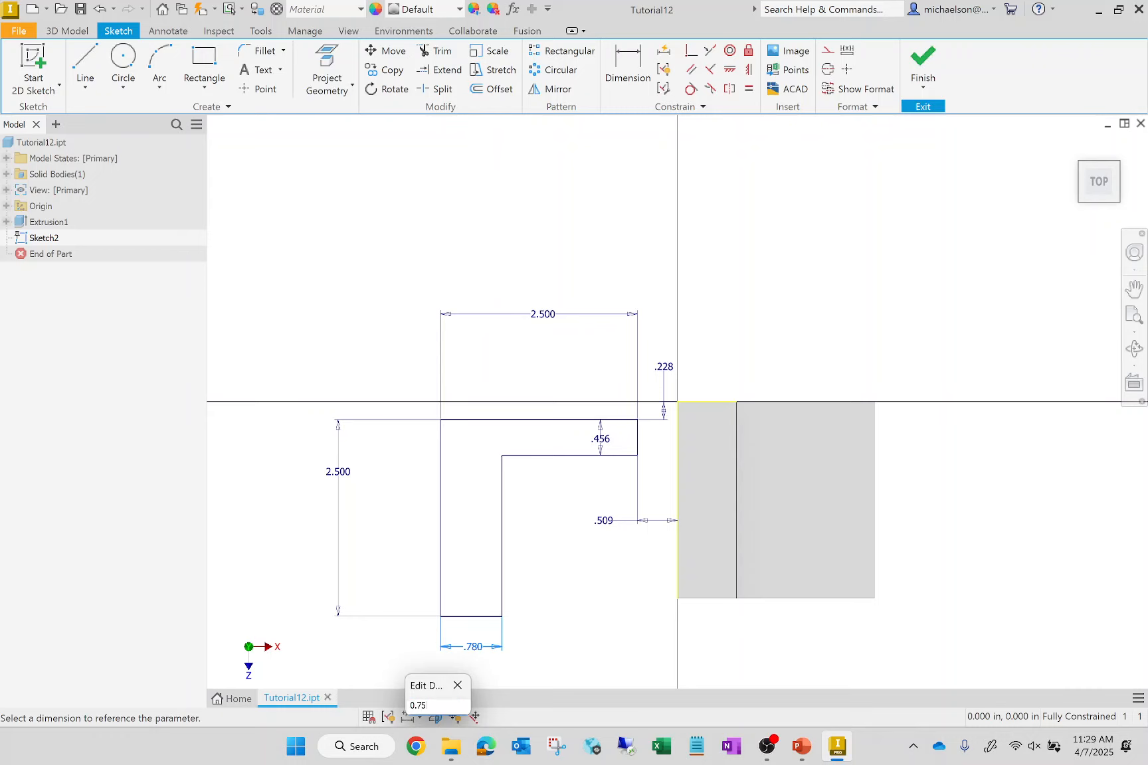
key("Return")
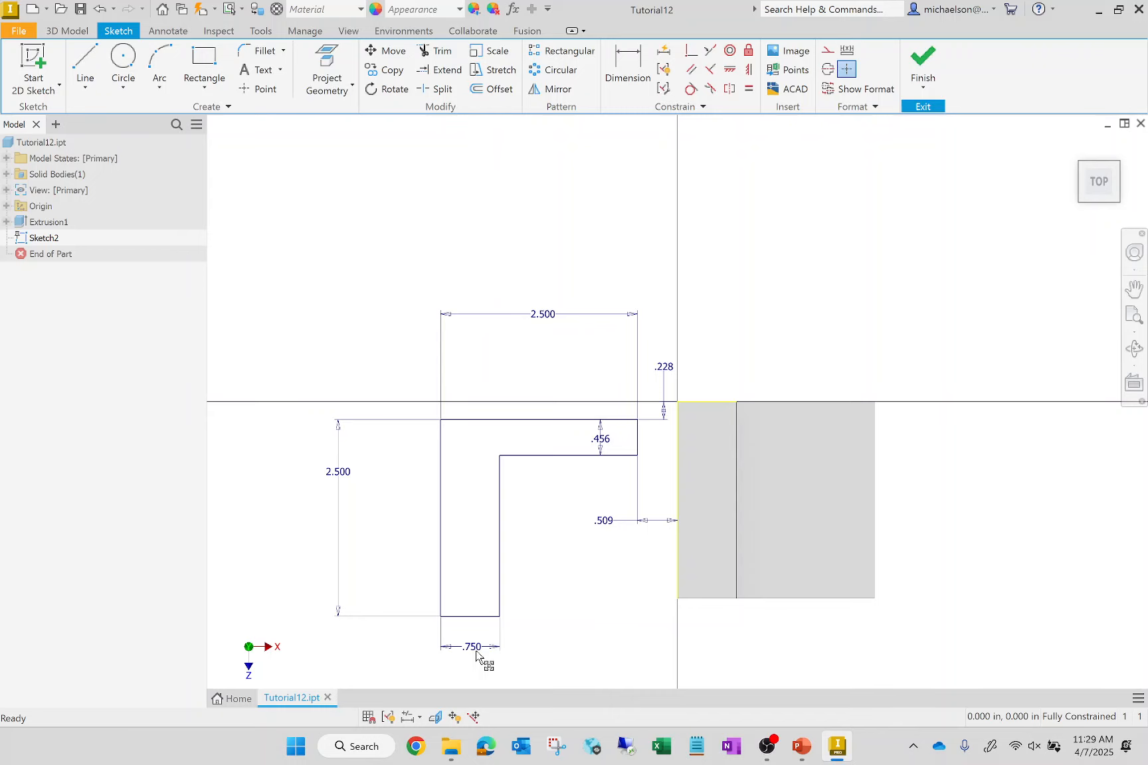
double_click(602, 444)
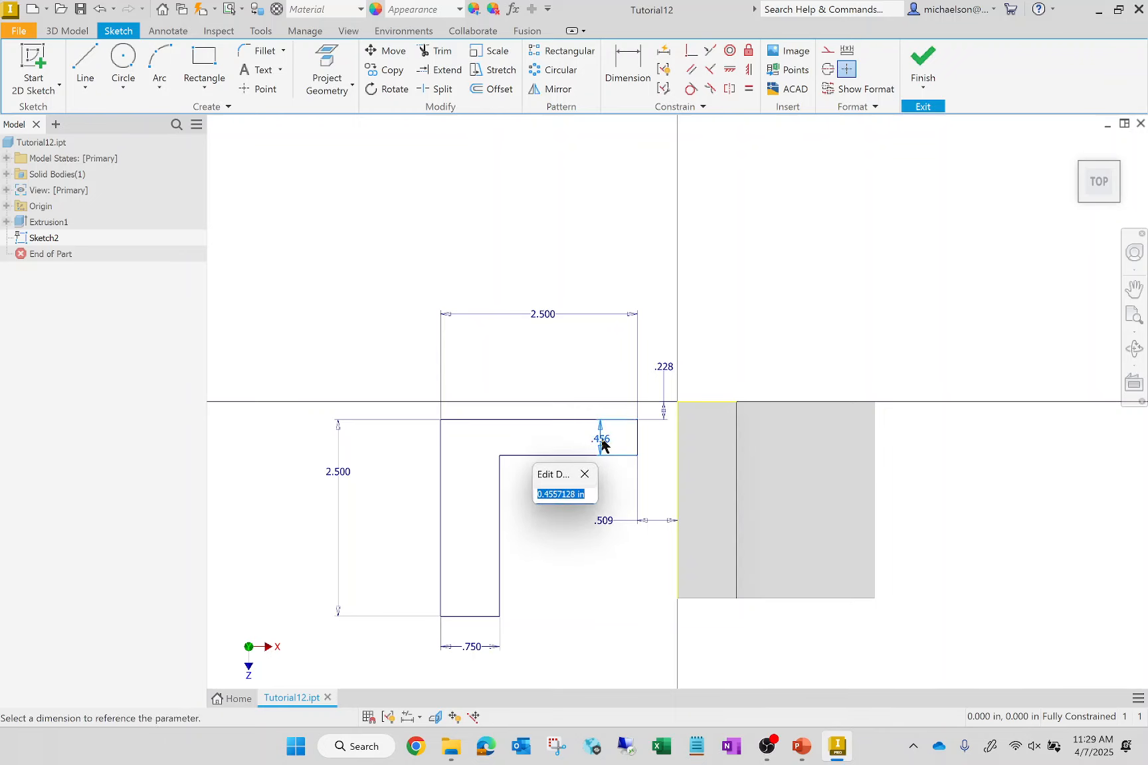
type("0.75")
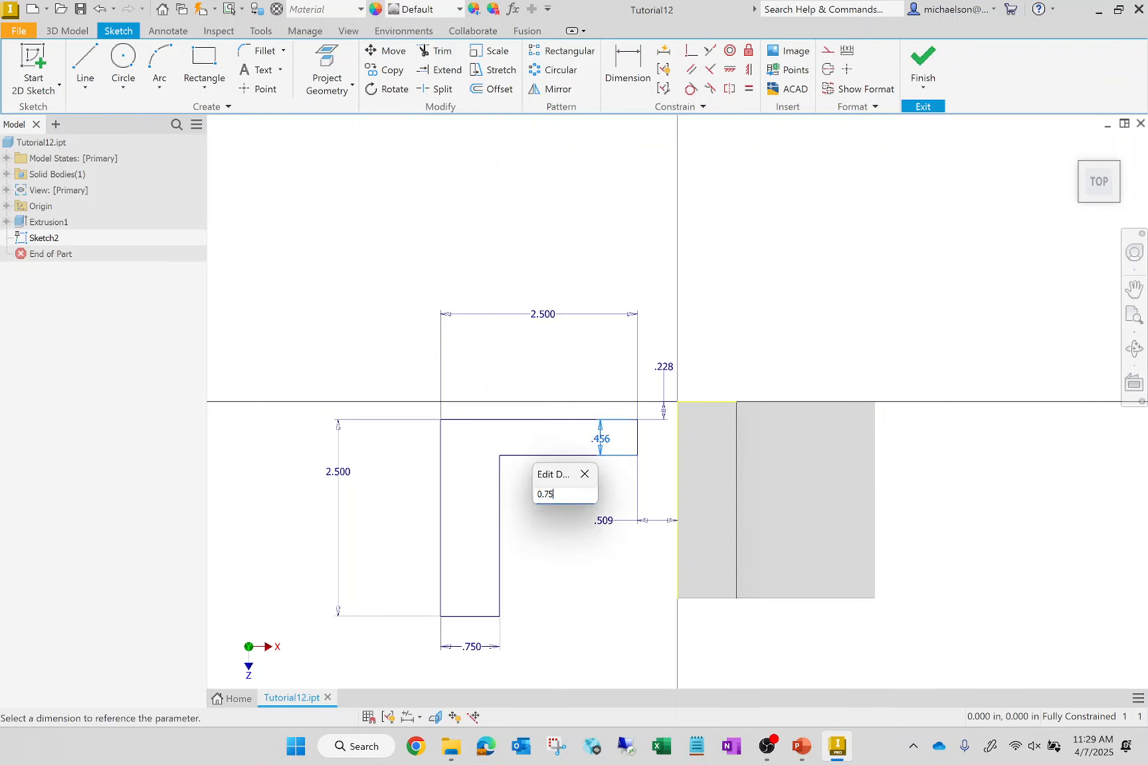
key("Return")
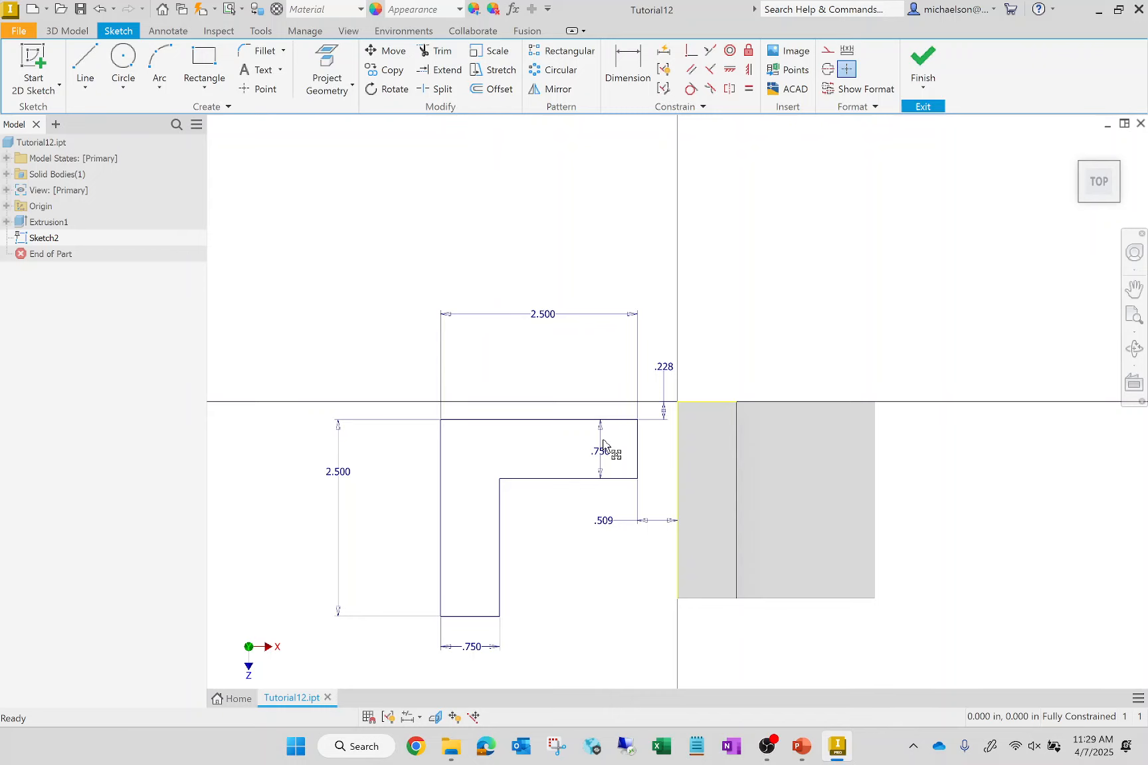
- Set the profile's vertical and horizontal offsets from the solid's edges to 0 so its corner meets the solid's corner
double_click(666, 368)
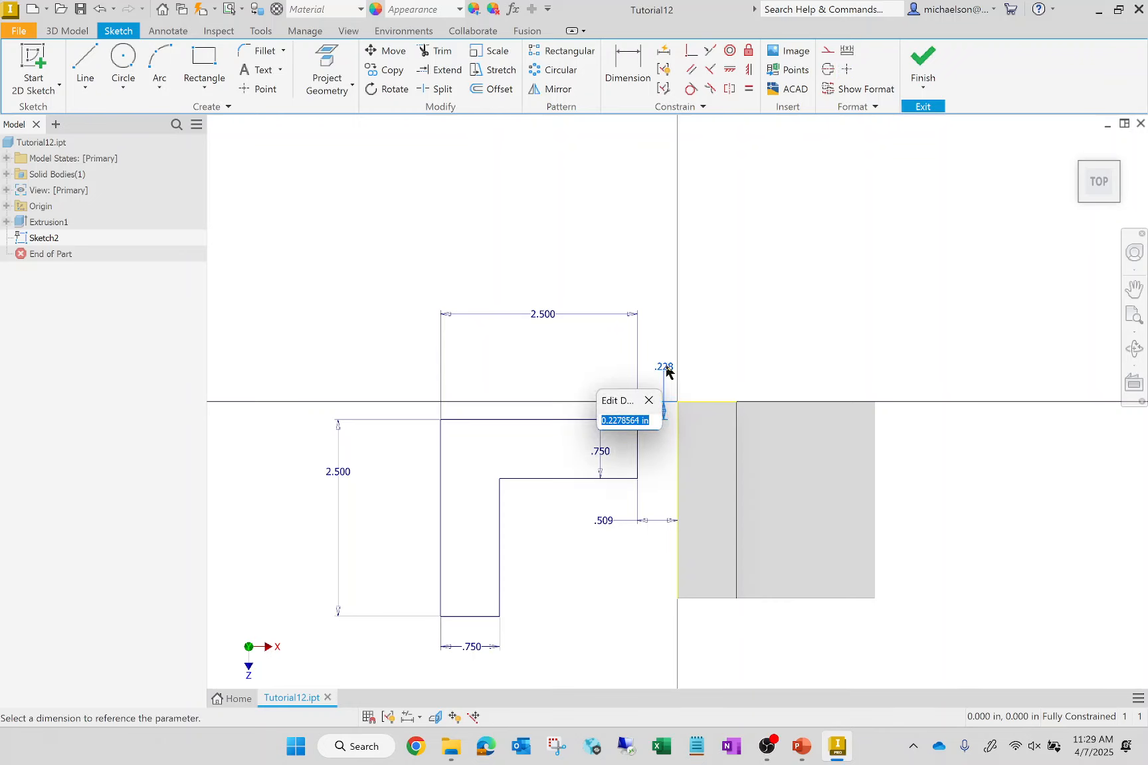
type("0")
key("Return")
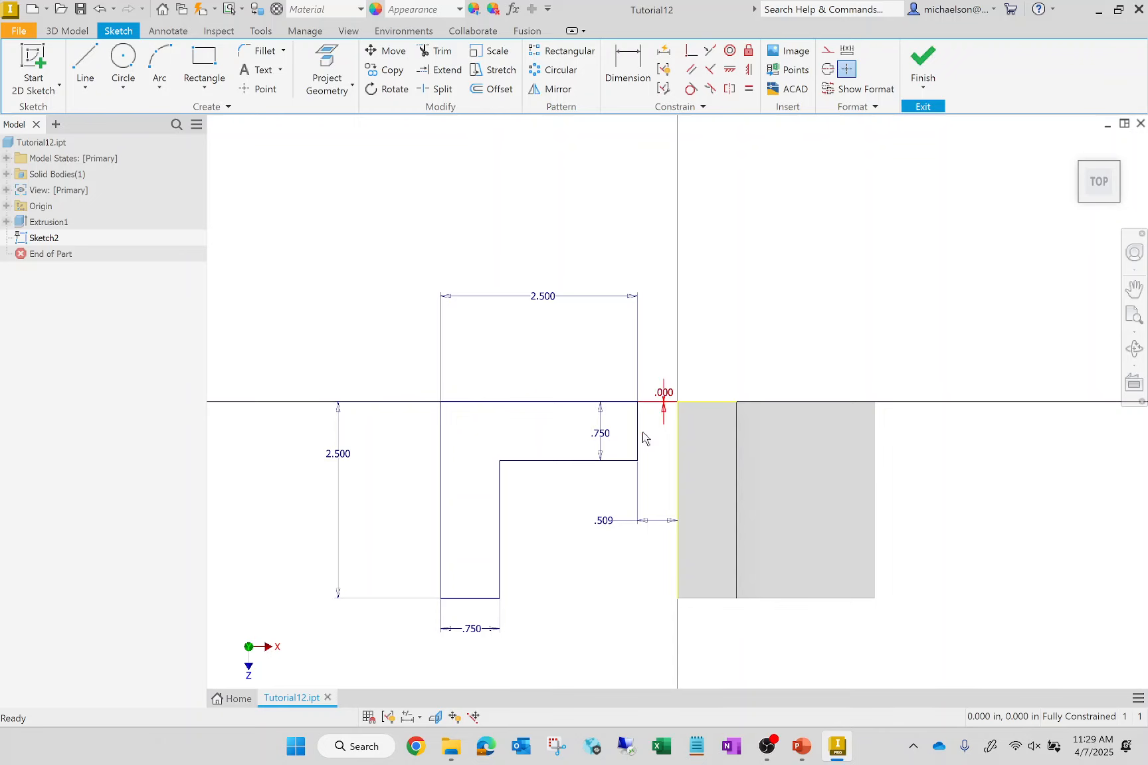
double_click(603, 525)
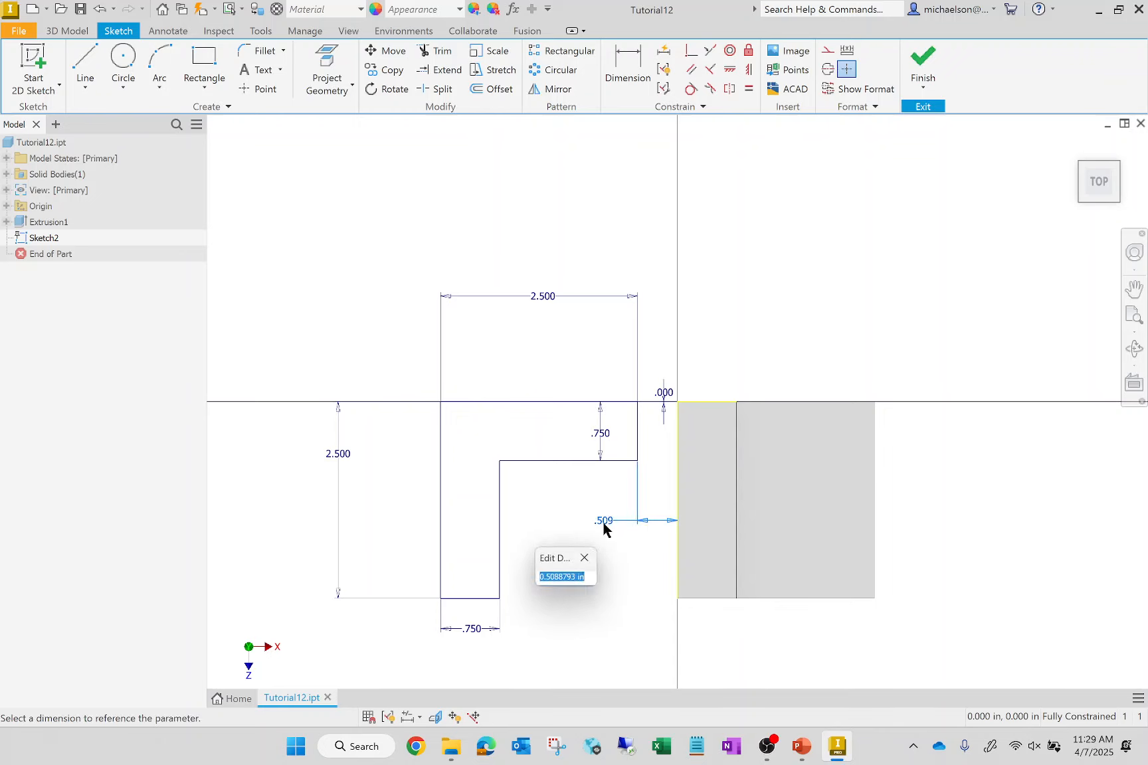
type("0")
key("Return")
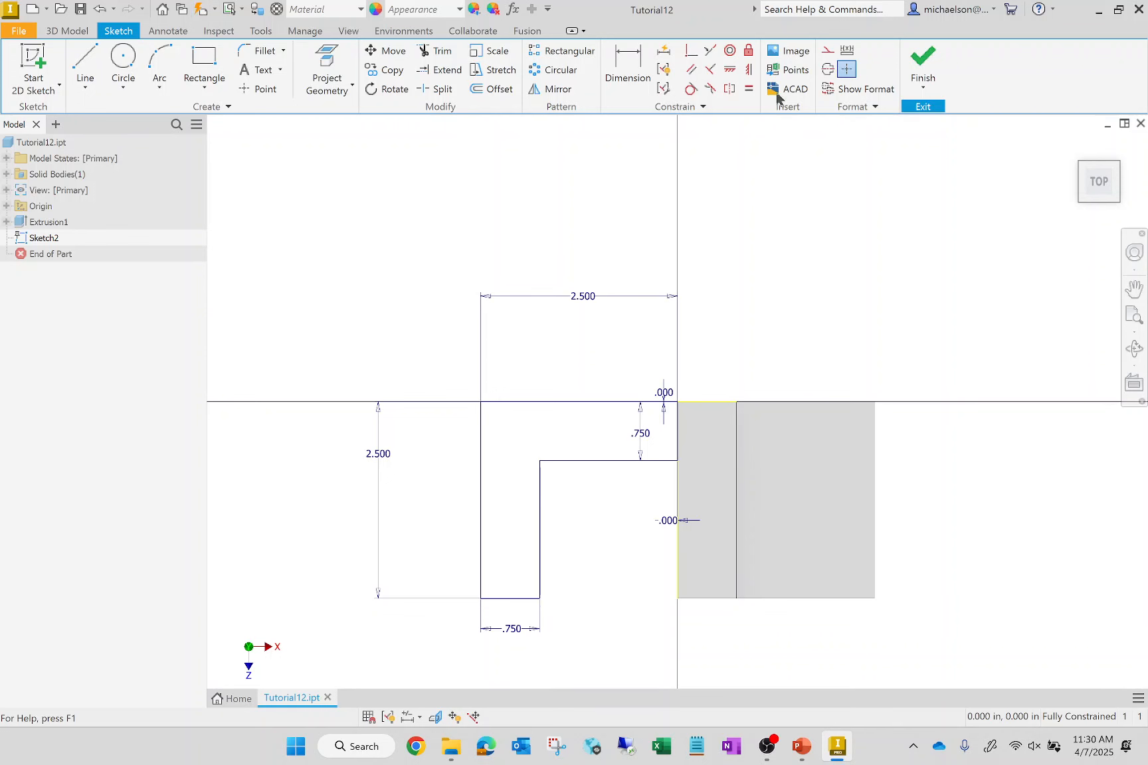
- Finish the sketch and extrude the L profile 2.5 in downward in the flipped direction, joined to the existing solid
left_click(923, 69)
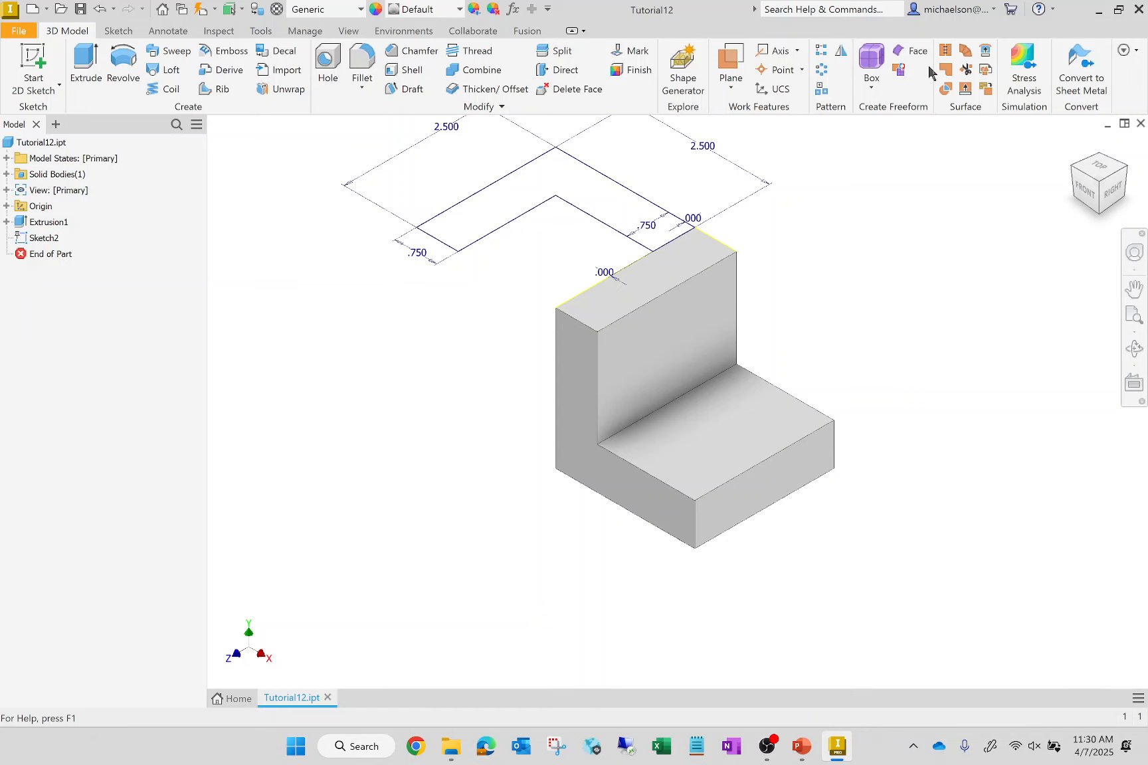
left_click(94, 73)
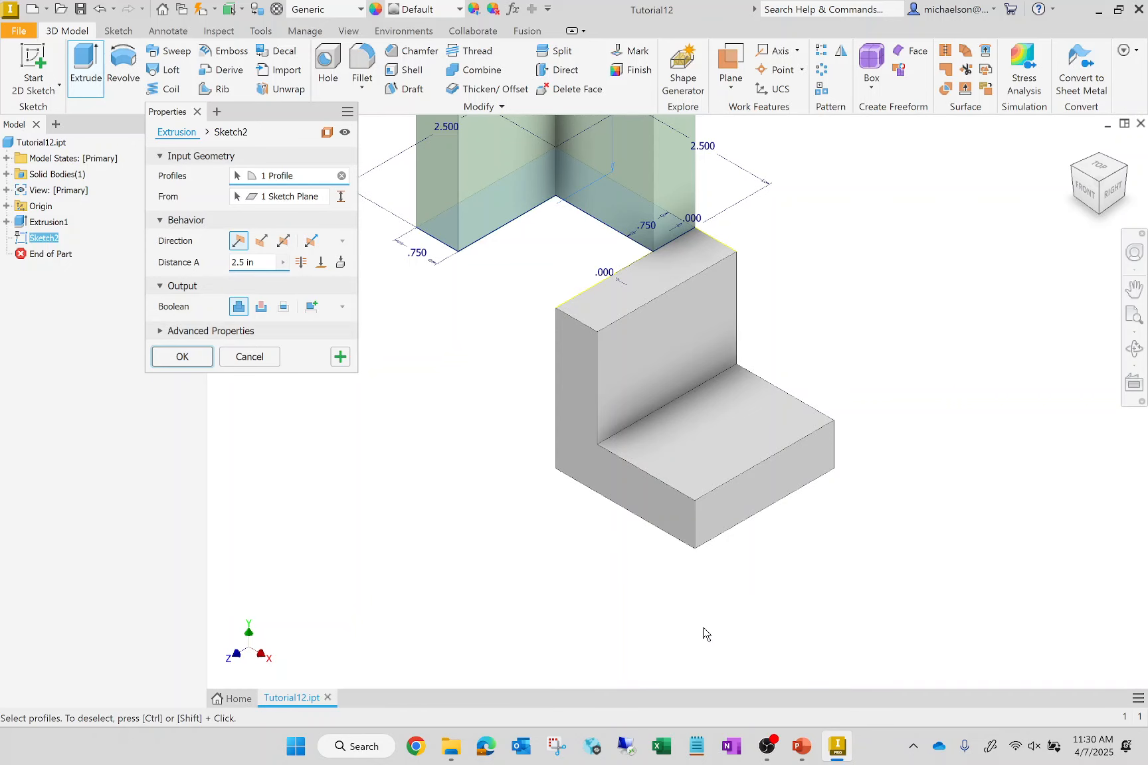
scroll(704, 629, "up", 5)
scroll(705, 629, "down", 3)
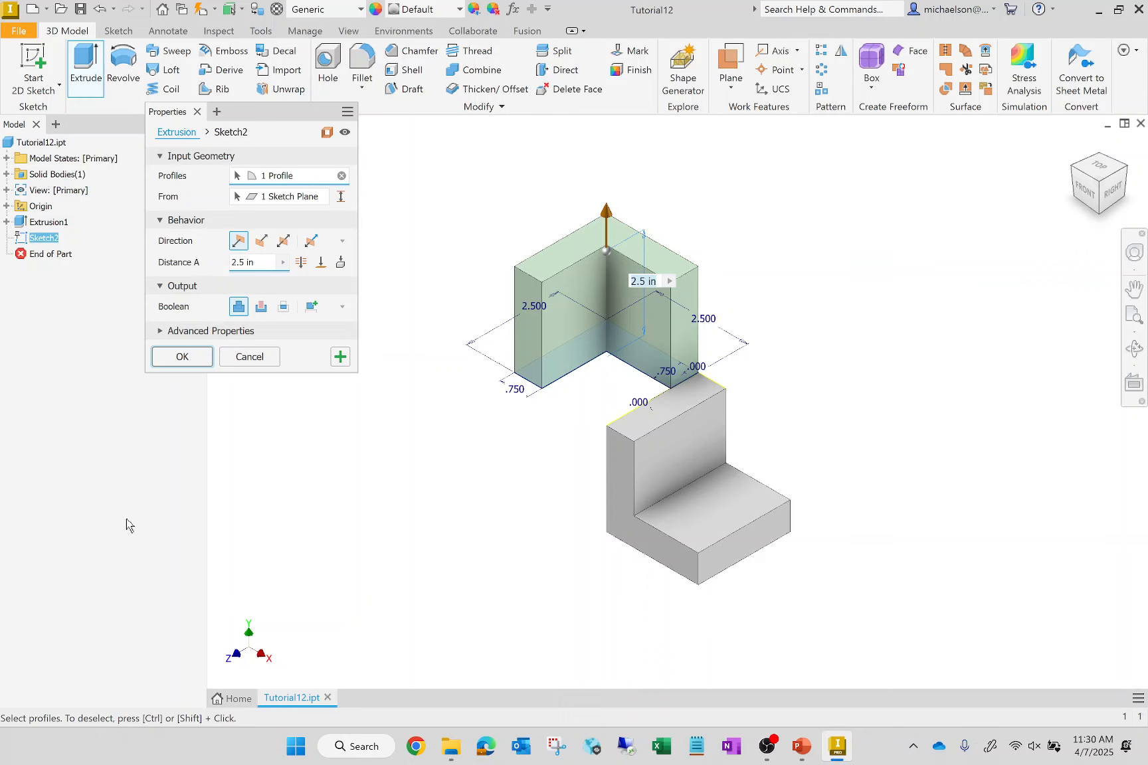
left_click(260, 241)
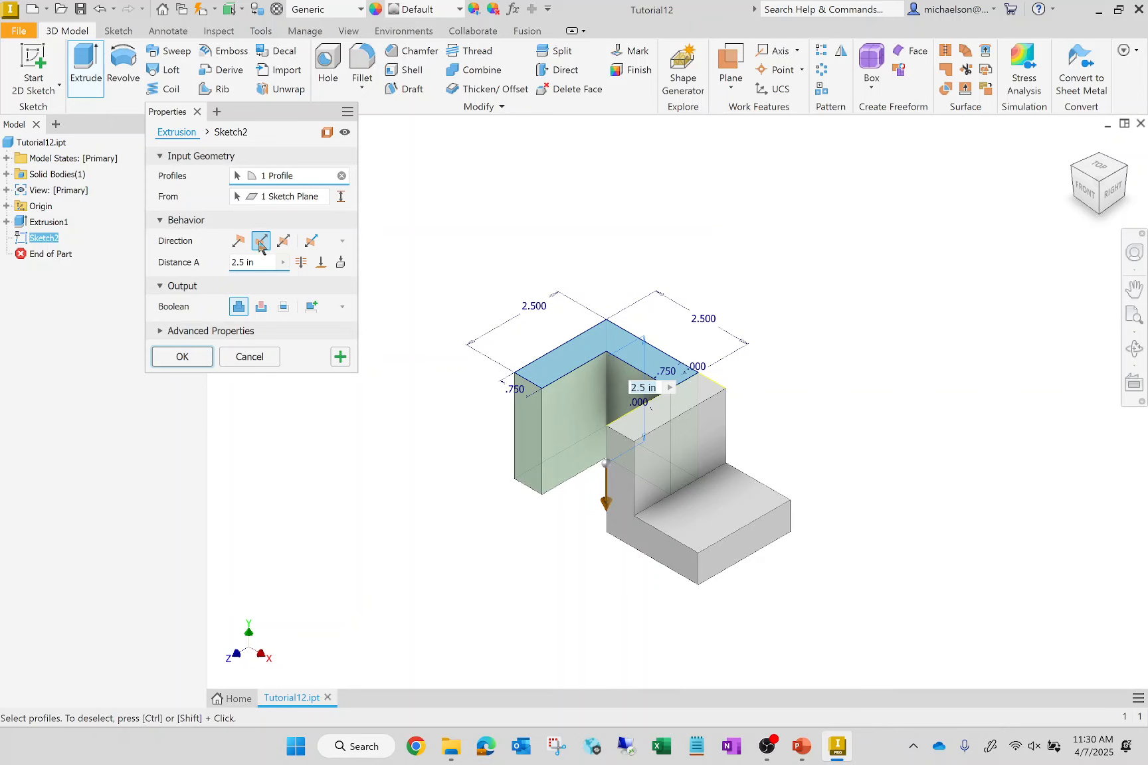
left_click(284, 242)
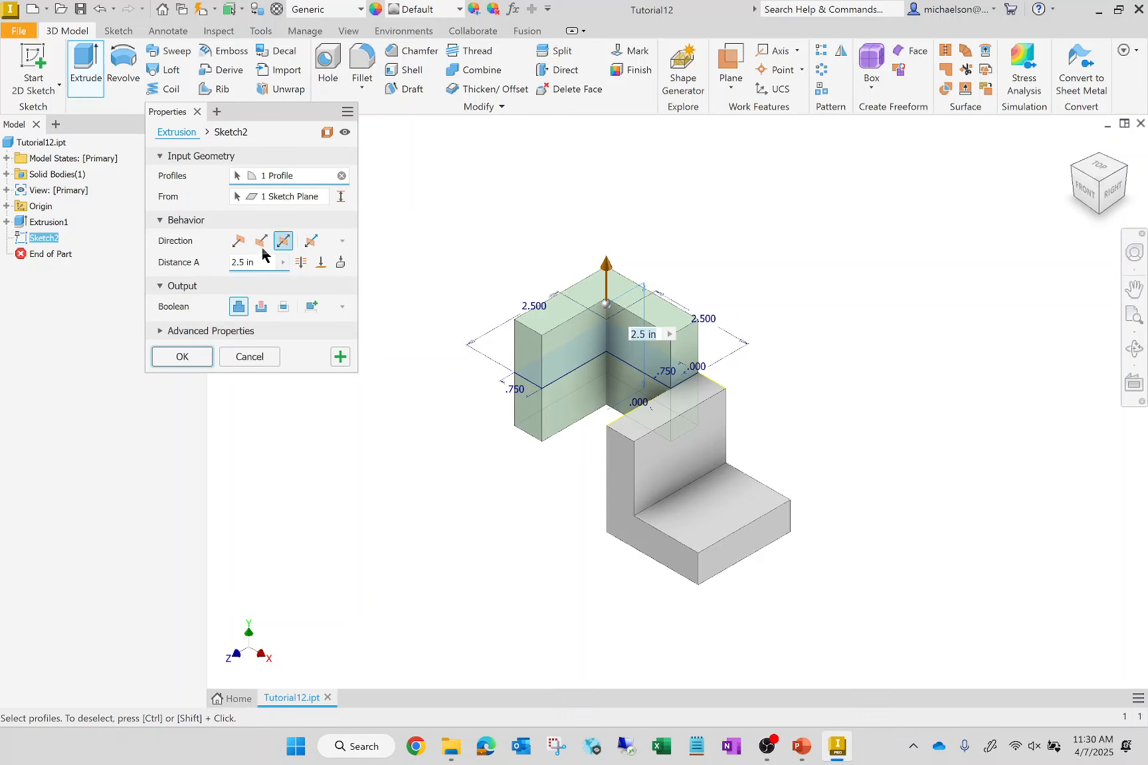
left_click(237, 241)
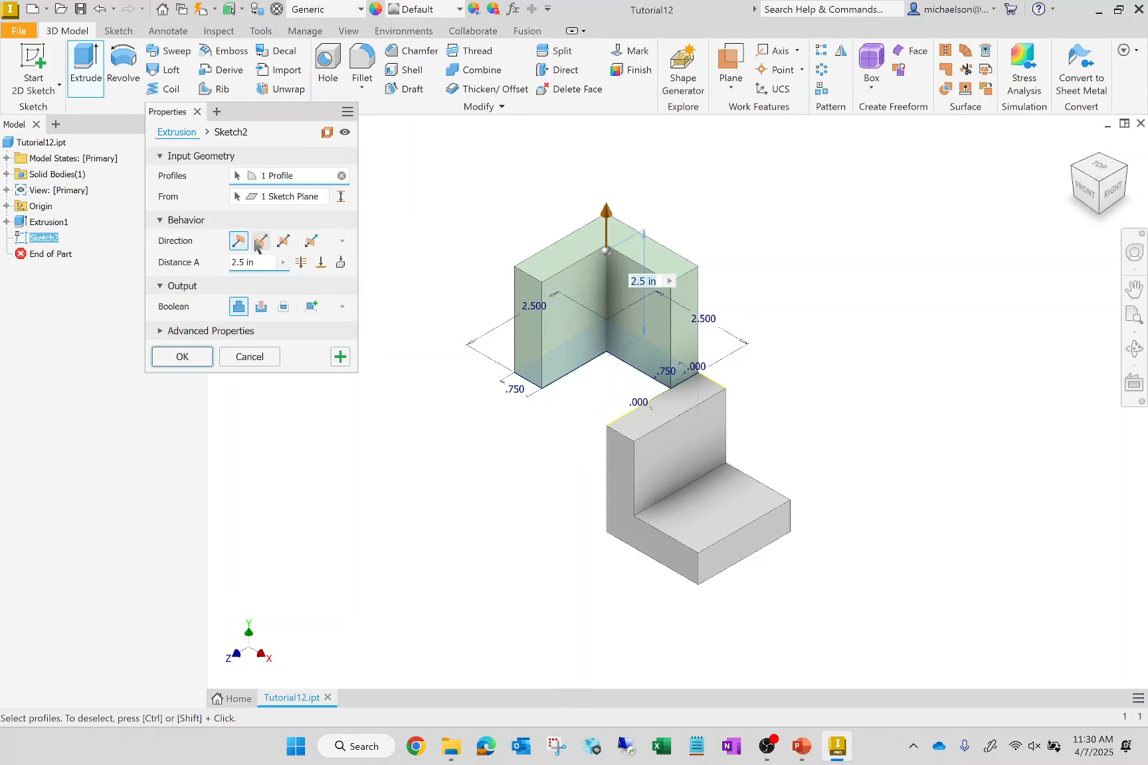
left_click(259, 242)
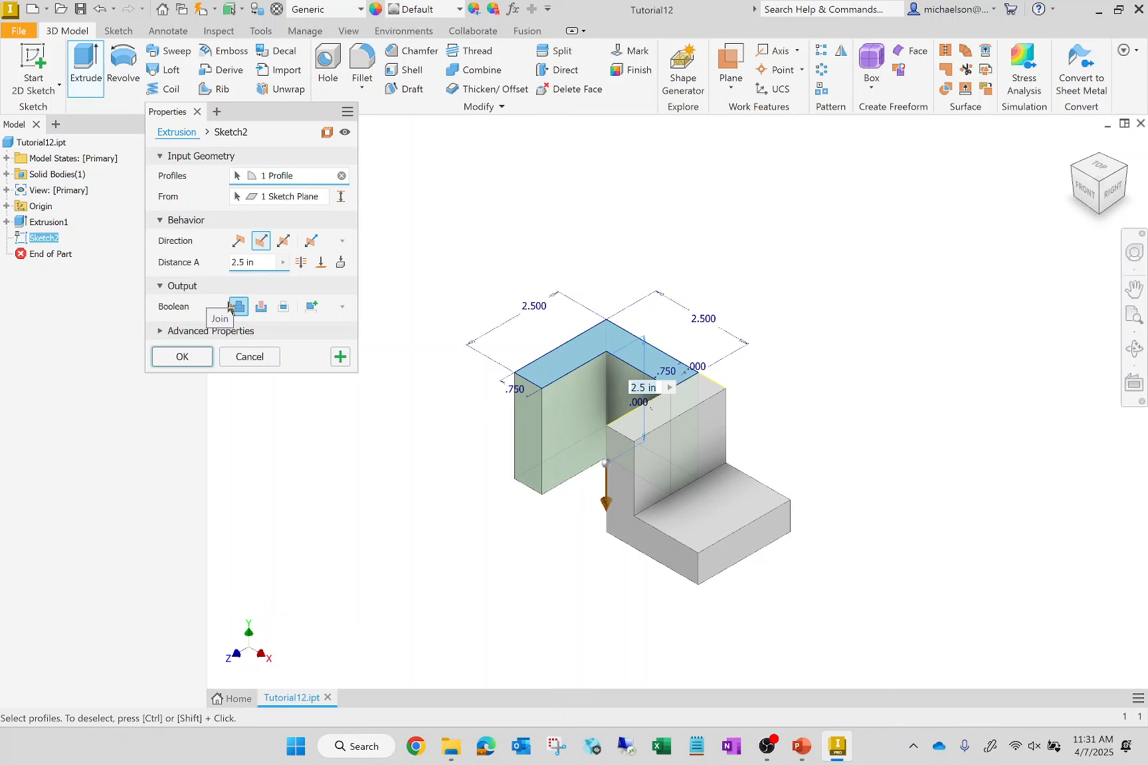
left_click(181, 359)
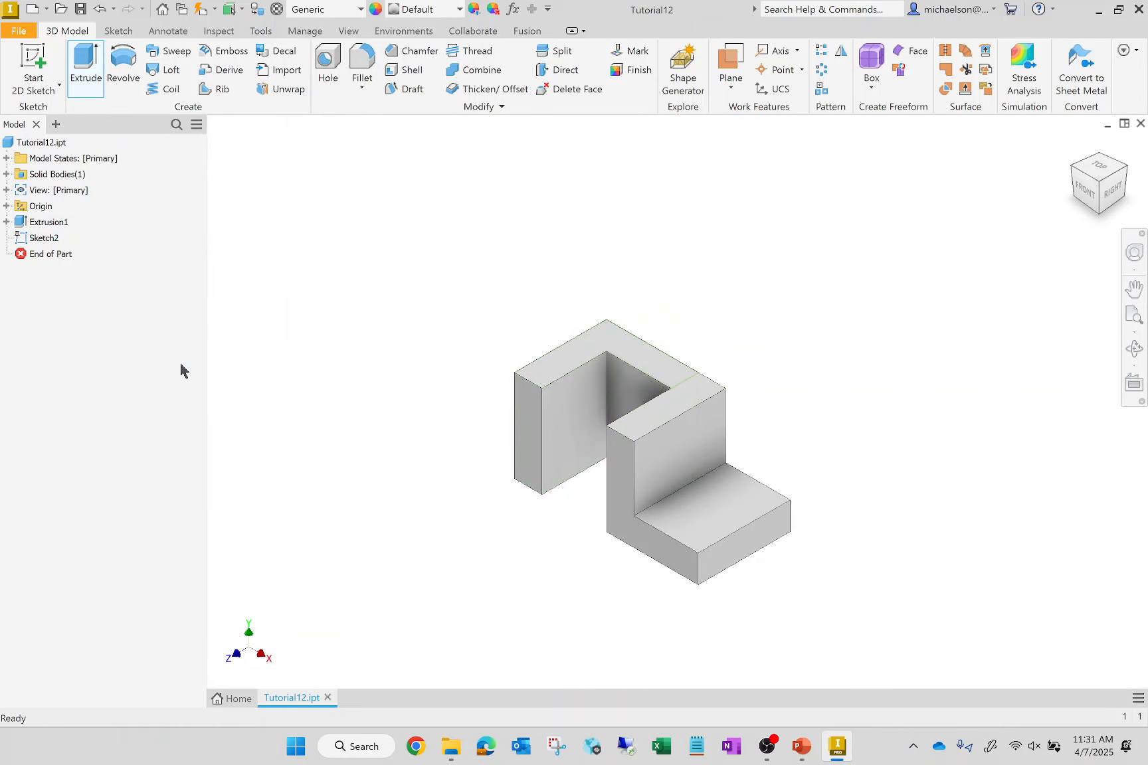
scroll(584, 375, "up", 4)
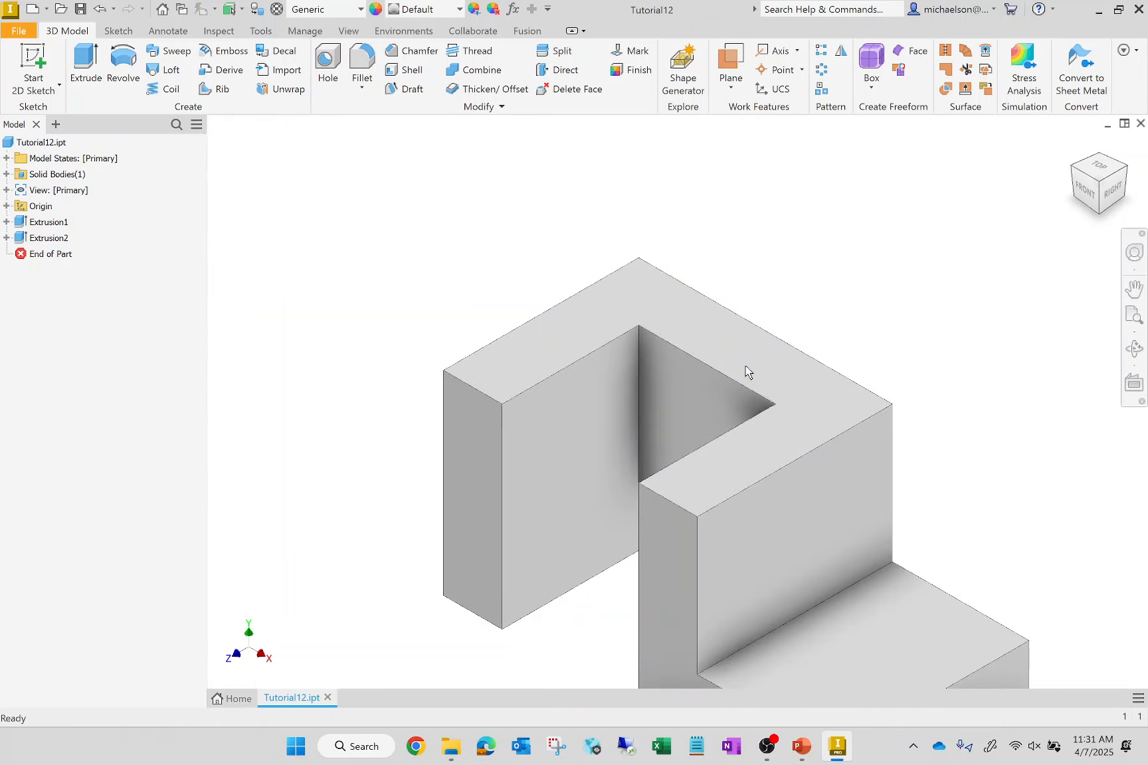
- Start a sketch on the upper face of the first body's low ledge and draw a circle about 0.54 in in diameter on it
left_click(1073, 147)
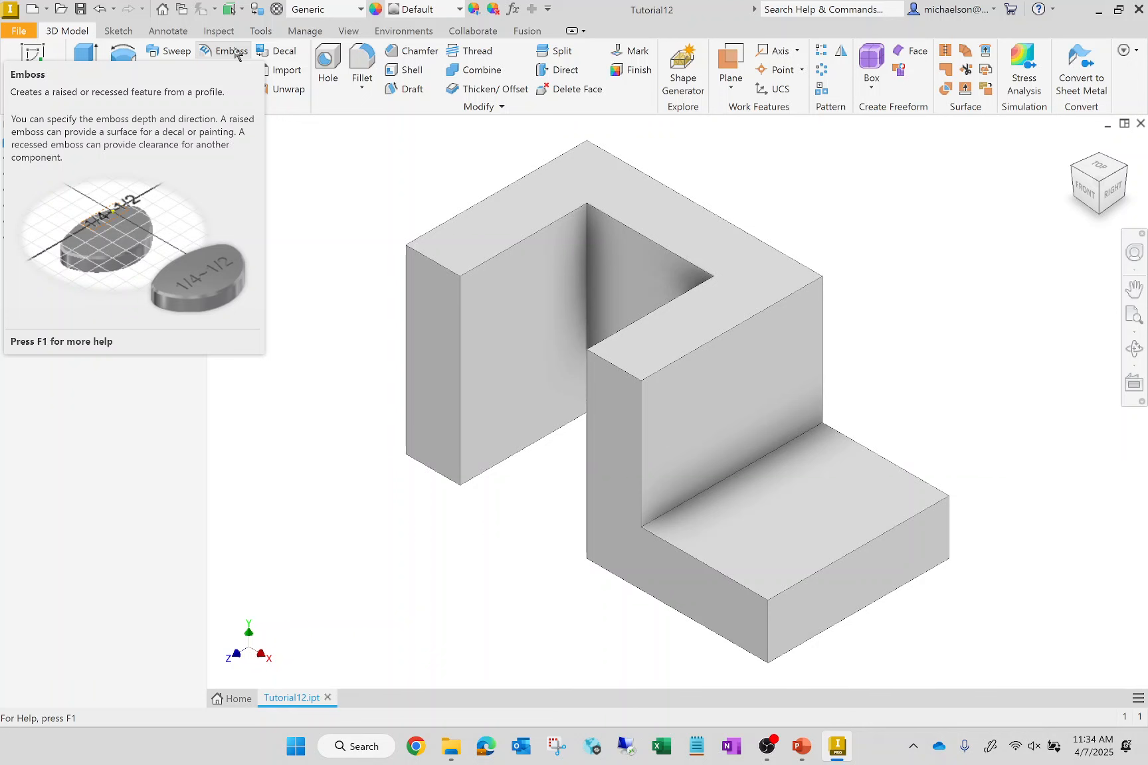
key("s")
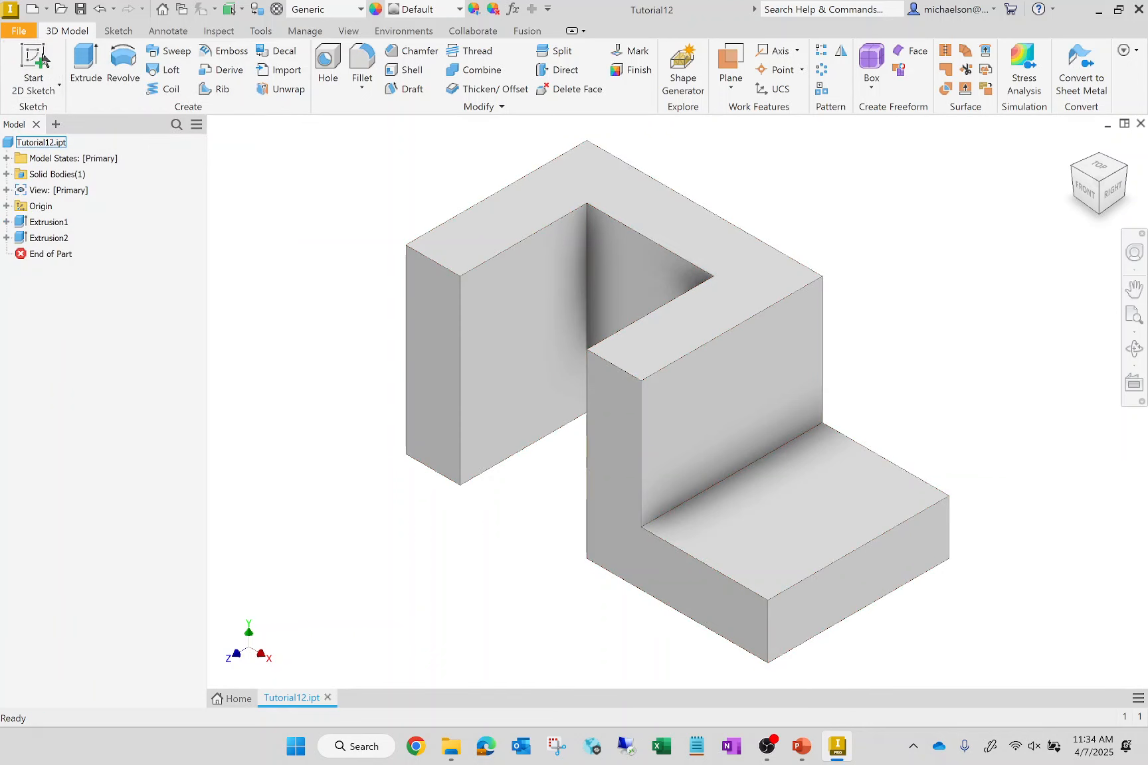
left_click(829, 479)
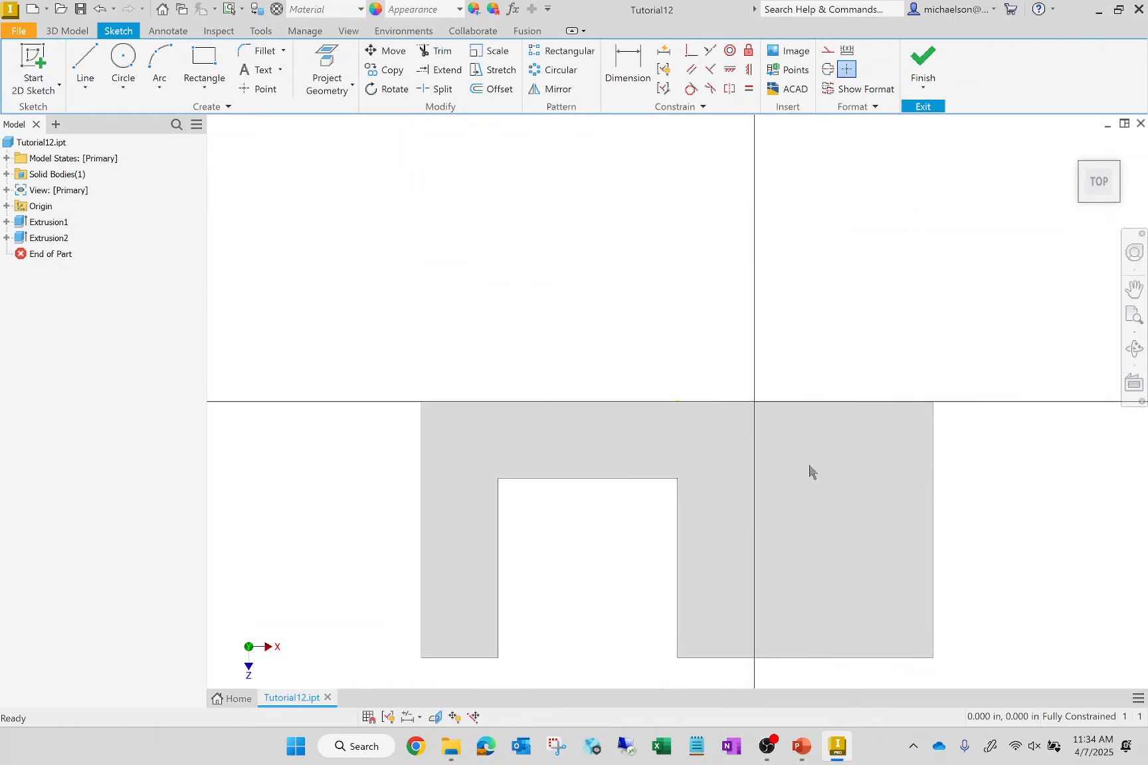
scroll(541, 294, "down", 4)
scroll(643, 338, "up", 5)
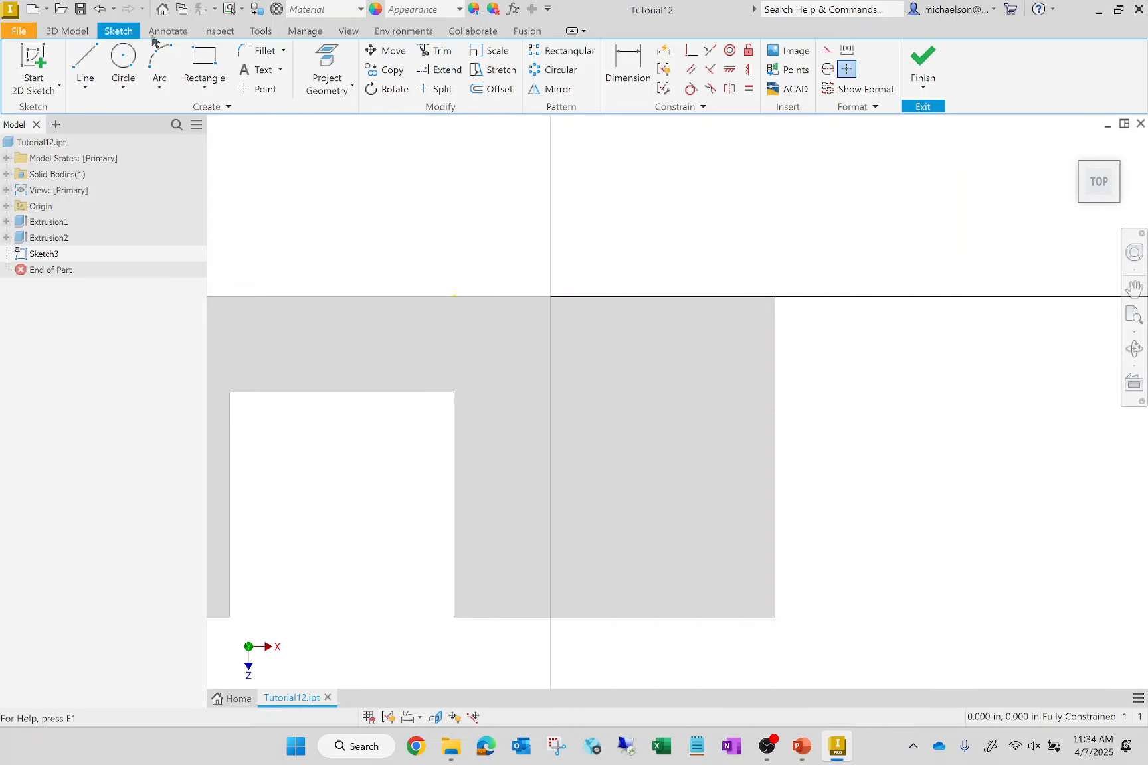
left_click(132, 54)
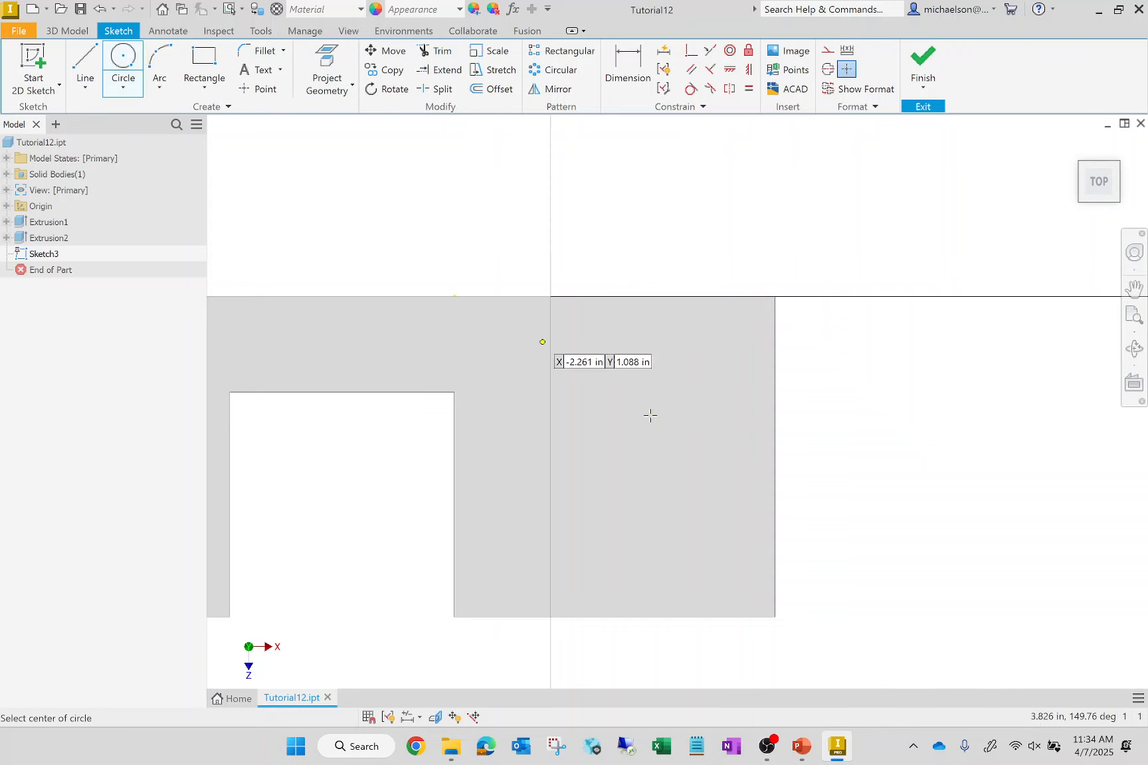
left_click(685, 402)
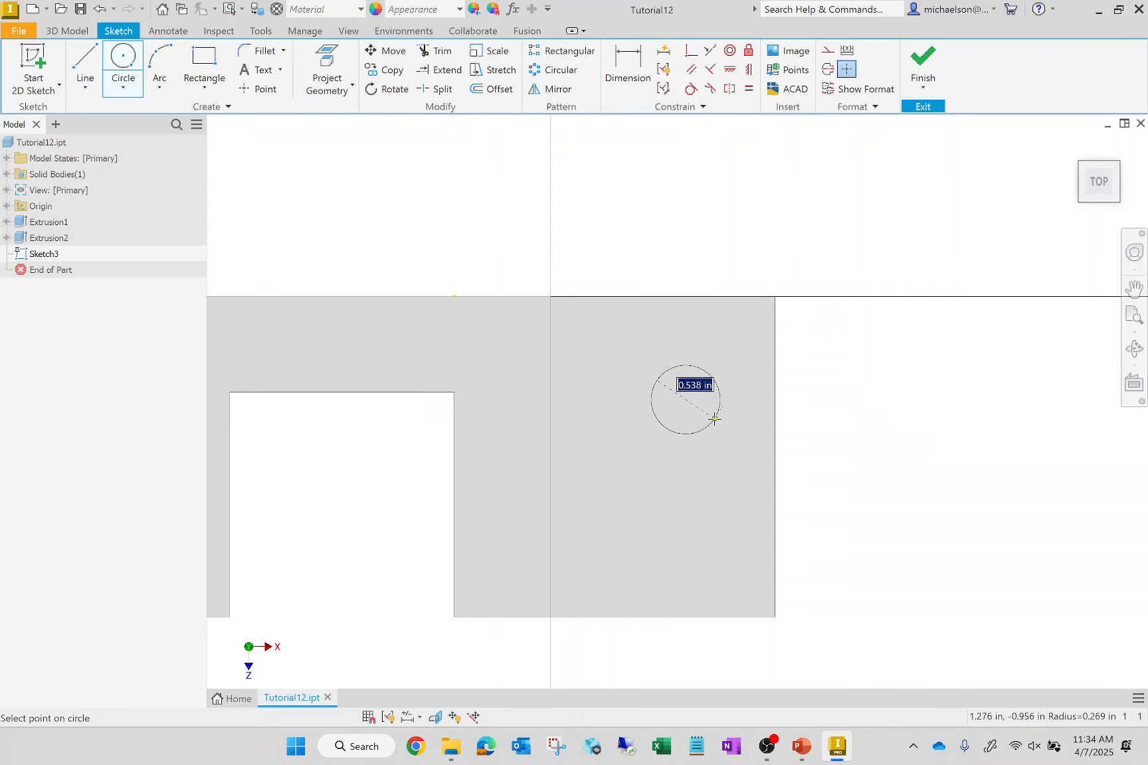
left_click(714, 419)
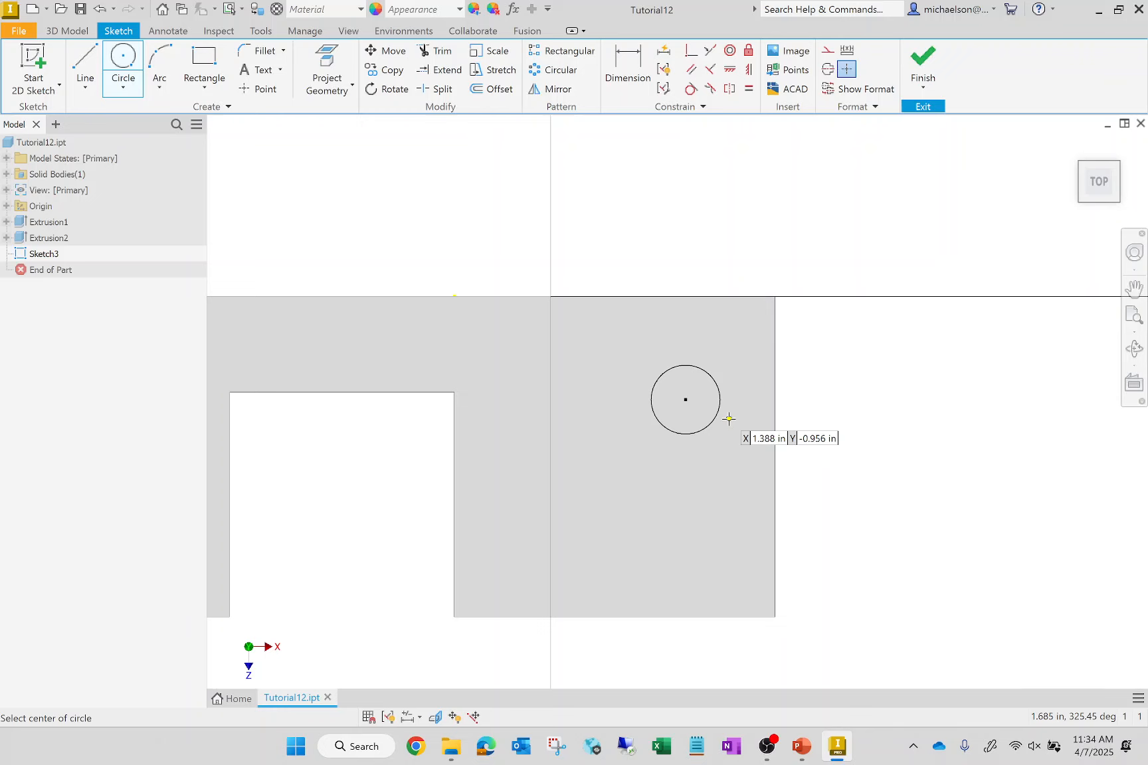
- Dimension the circle's diameter and set it to 0.75 in
left_click(627, 65)
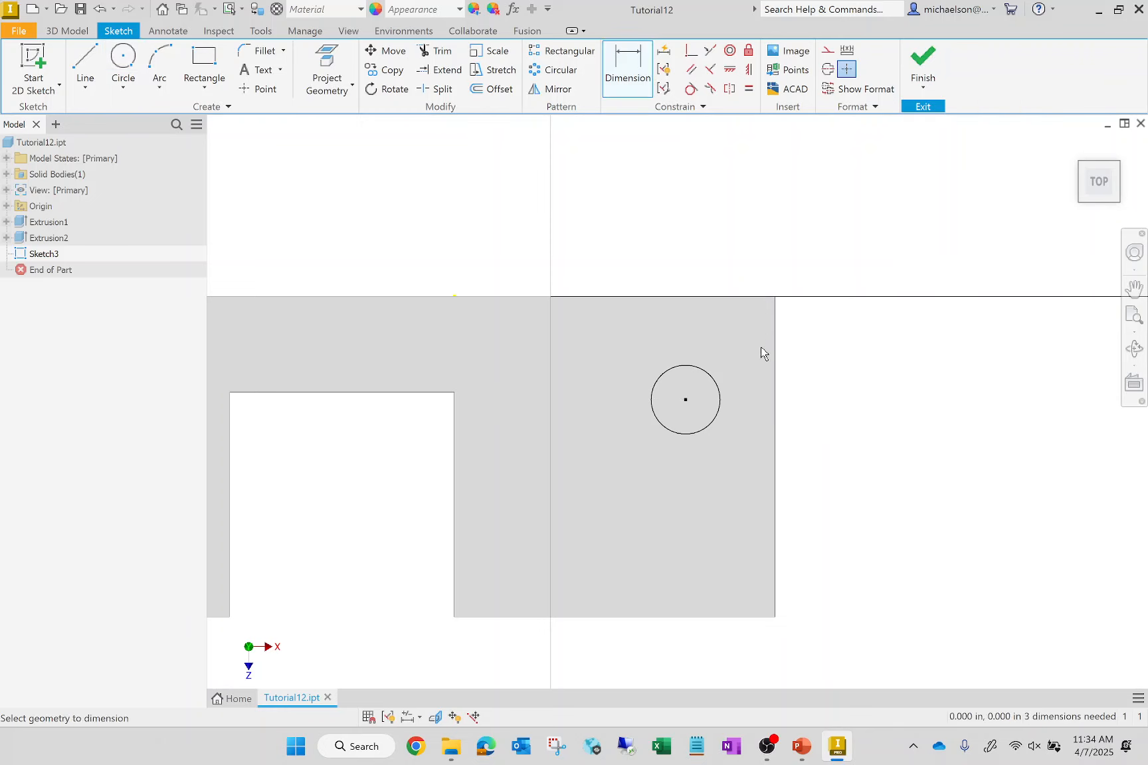
left_click(715, 419)
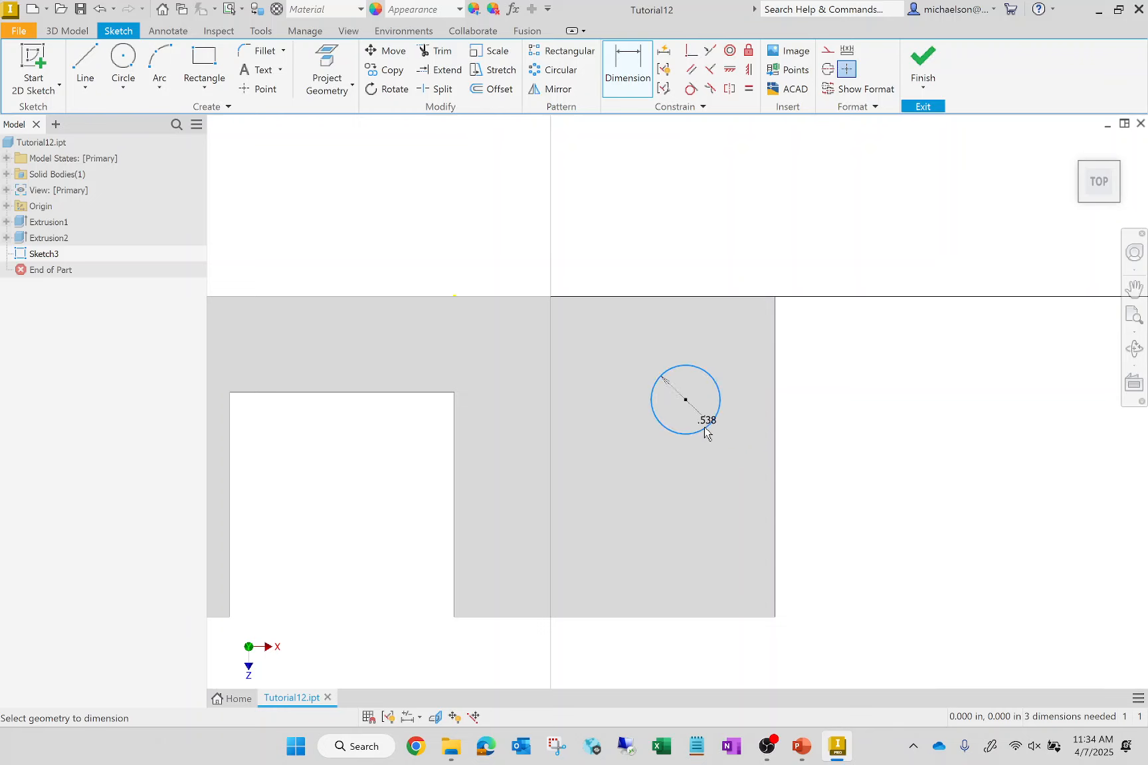
left_click(712, 486)
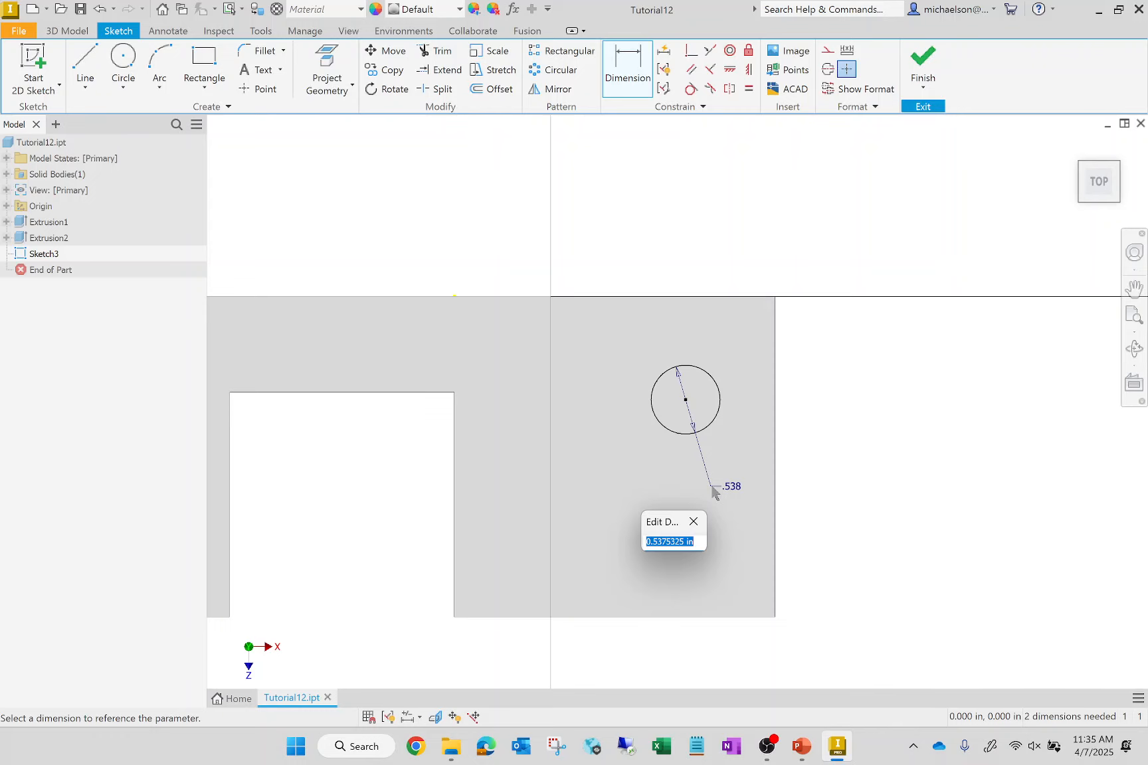
type("0.75")
key("Return")
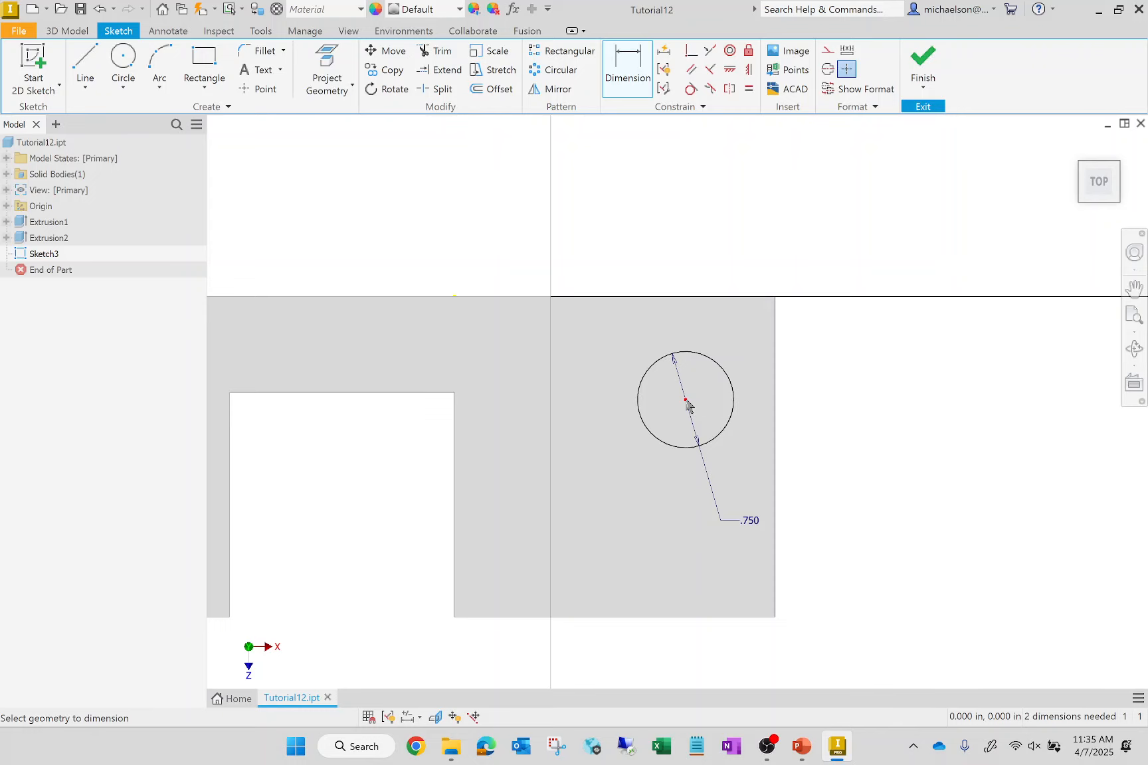
- Dimension the circle's center vertically from the solid's upper edge in the sketch and set the distance to 1.25 in
left_click(771, 299)
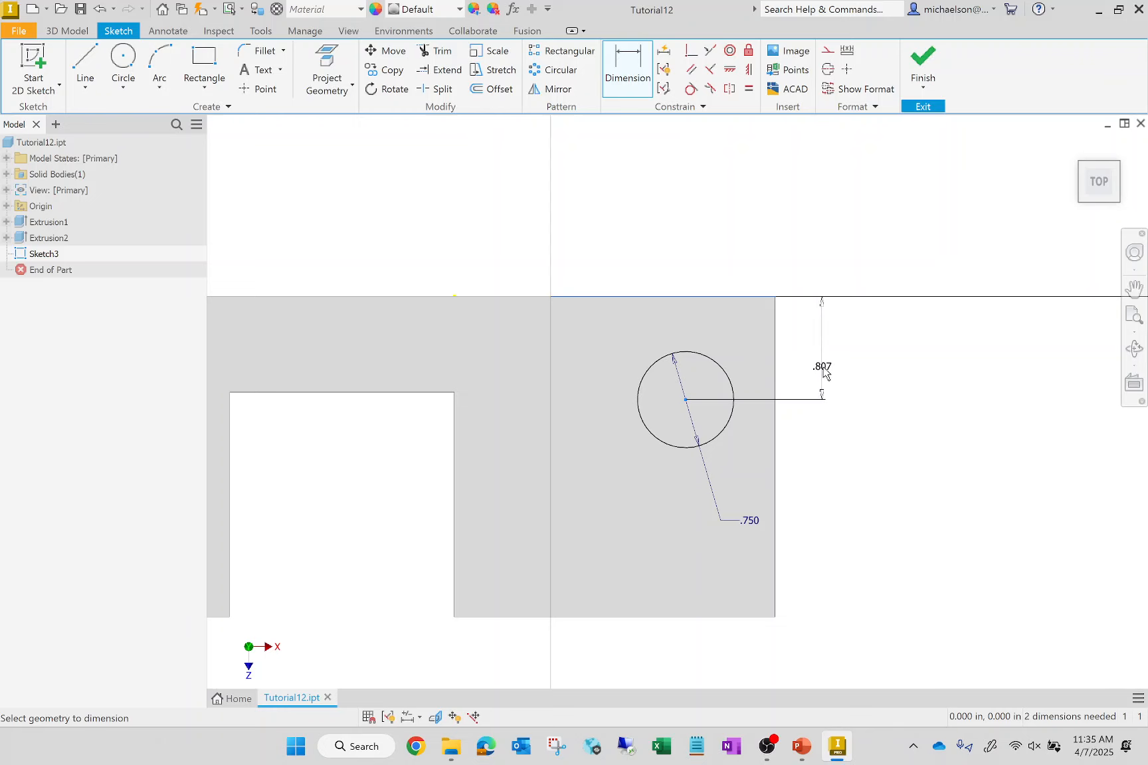
left_click(824, 370)
type("1")
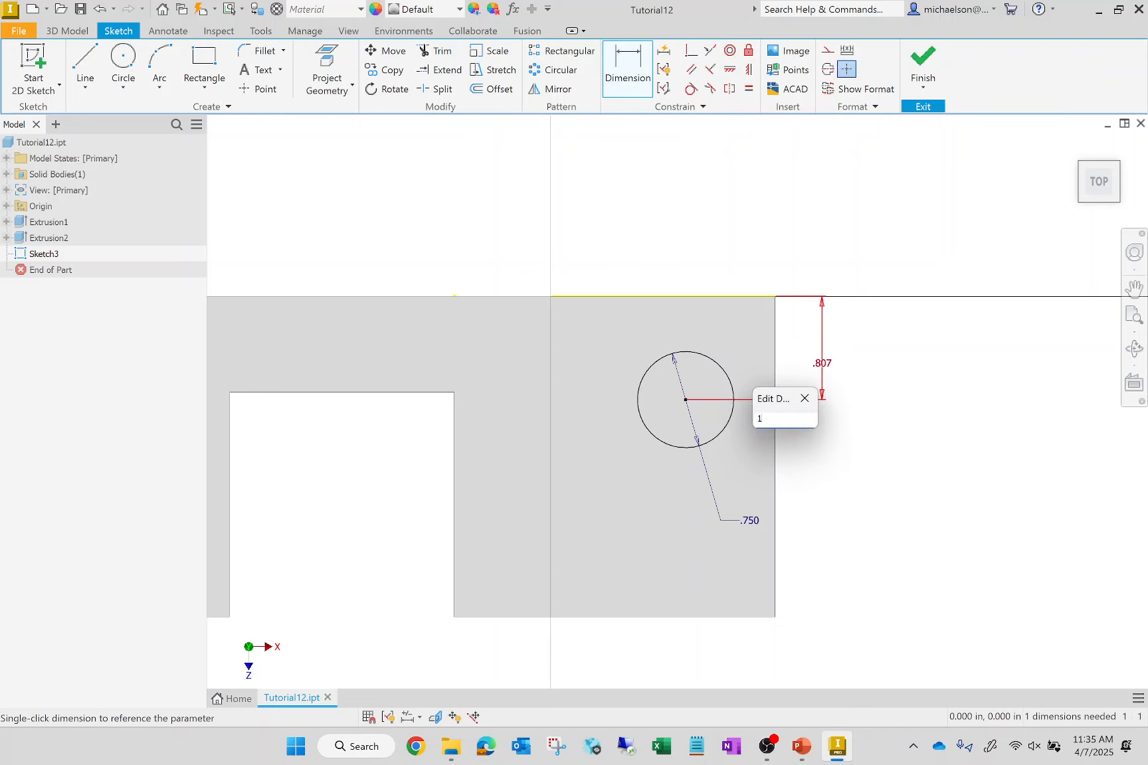
type(".25")
key("Return")
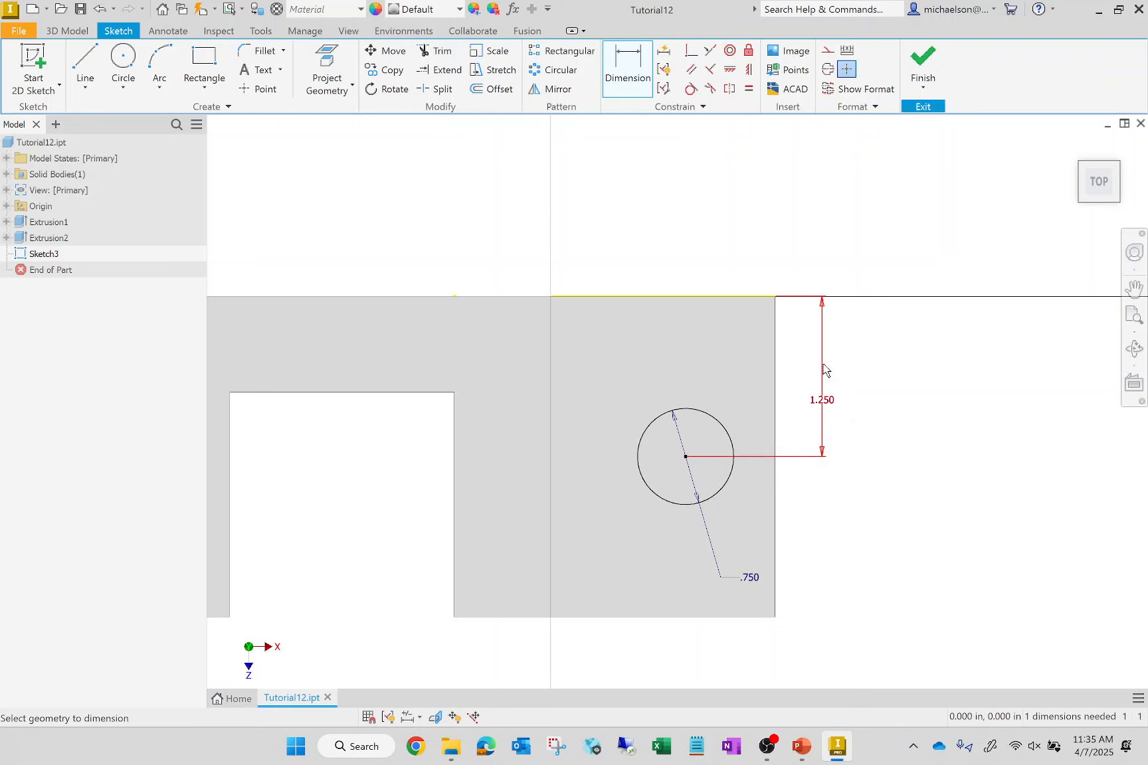
- Dimension the circle's center horizontally from the ledge's outer vertical edge and set the distance to 0.75 in
left_click(687, 458)
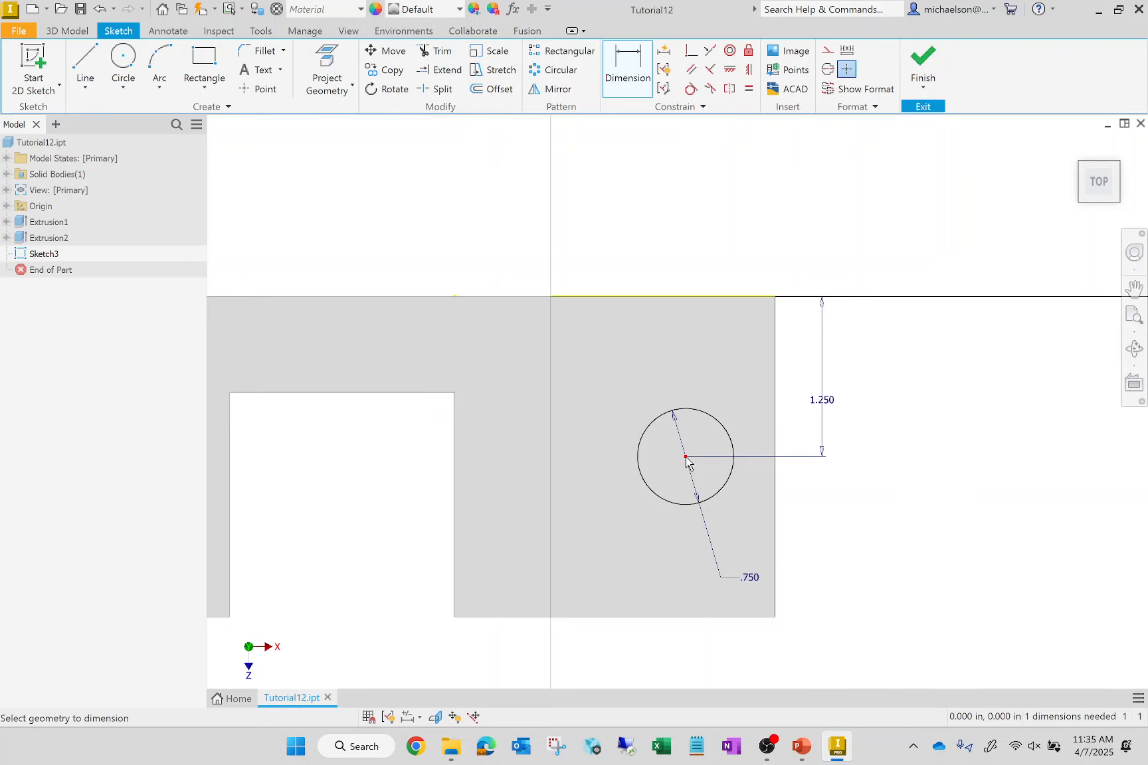
left_click(777, 498)
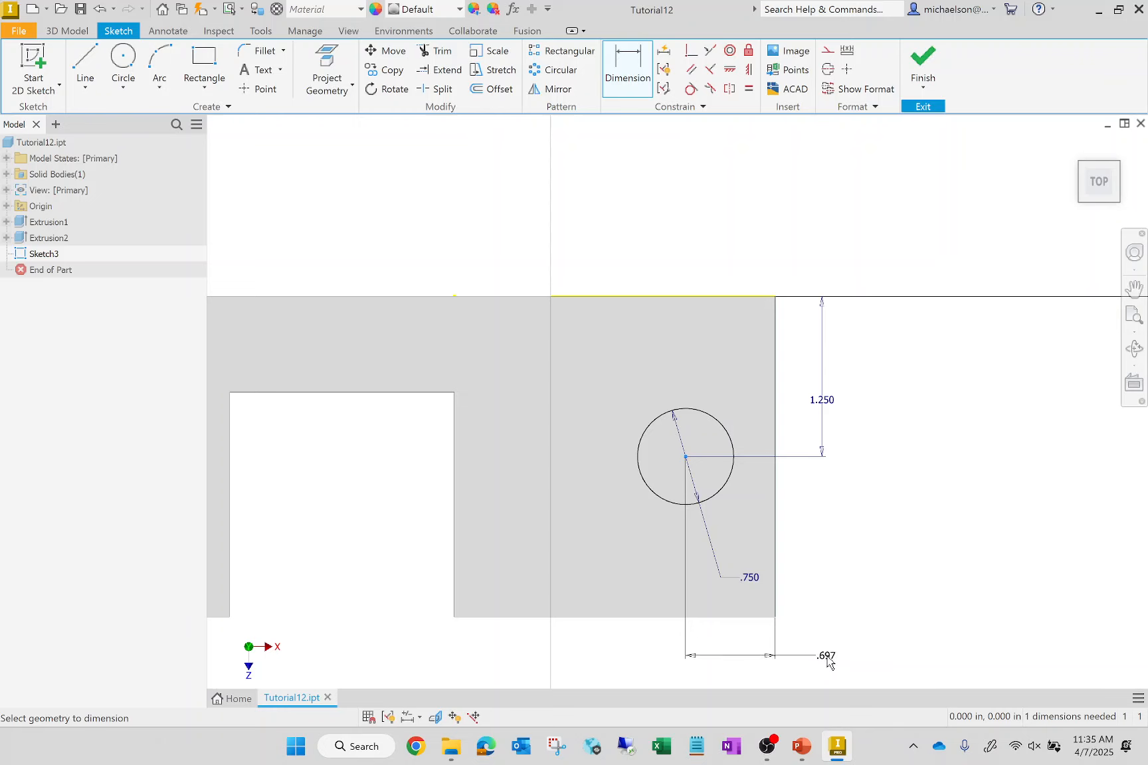
left_click(826, 667)
type("0.75")
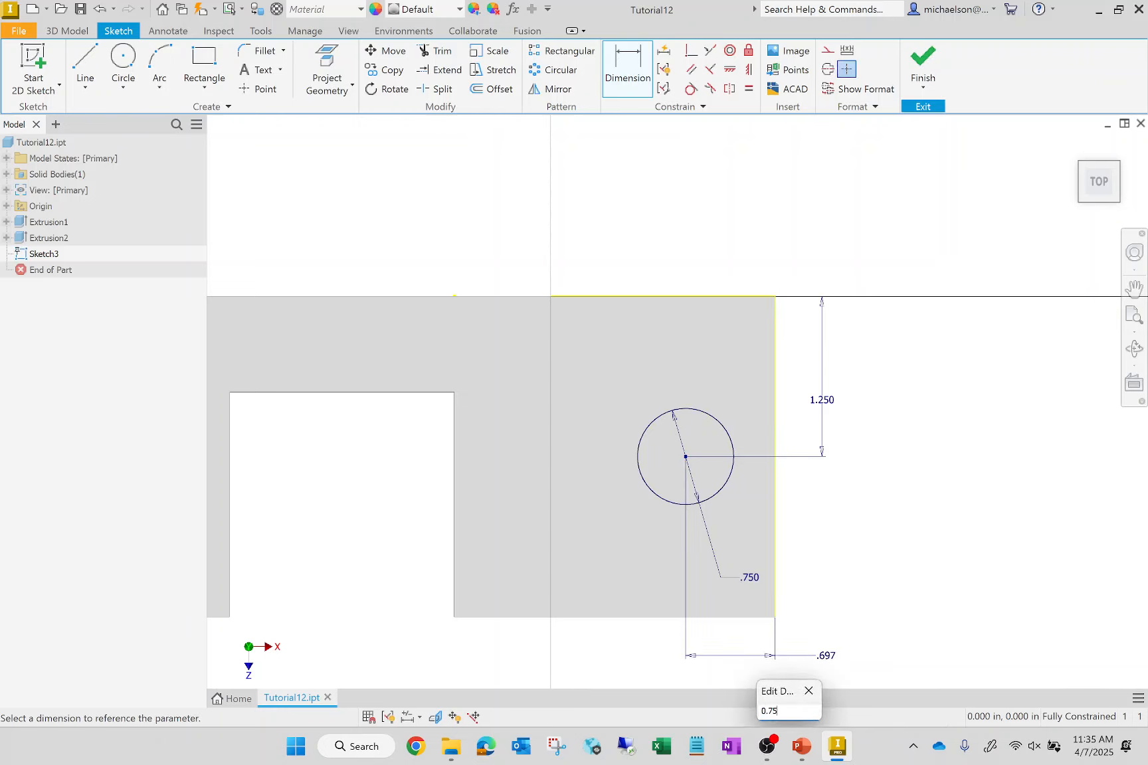
key("Return")
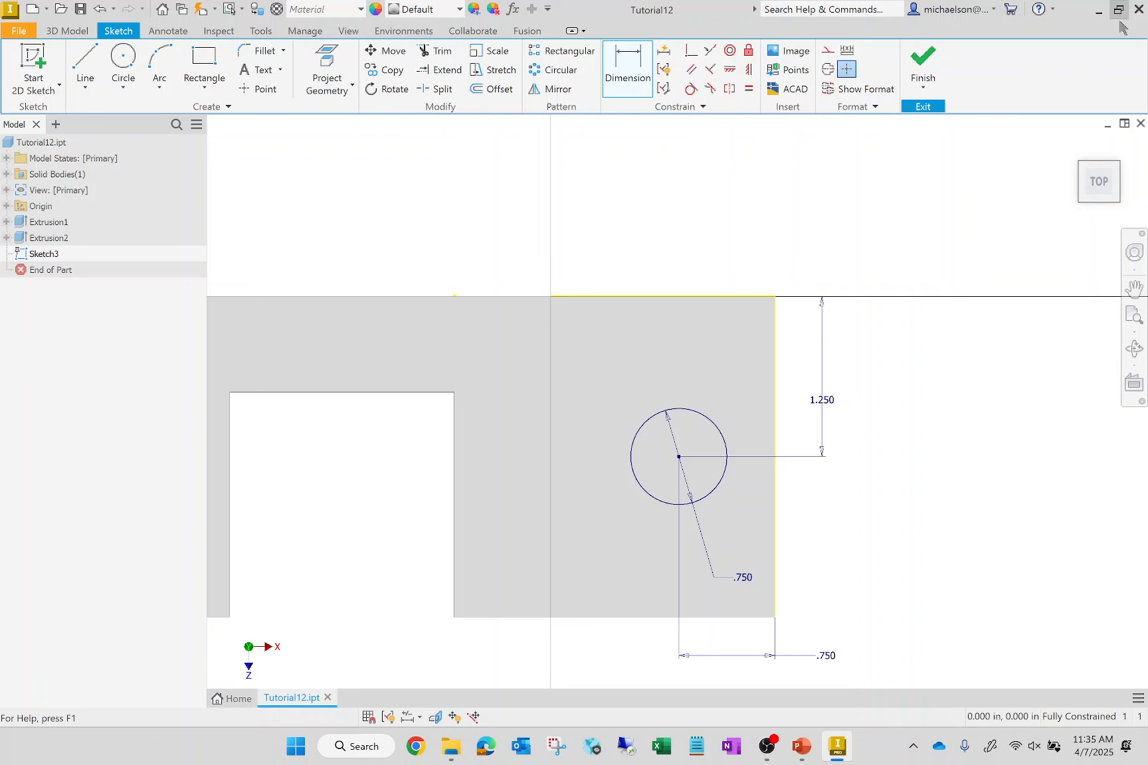
- Finish the sketch and extrude the circle as a Through All cut in the flipped direction to make a hole through the ledge
left_click(928, 64)
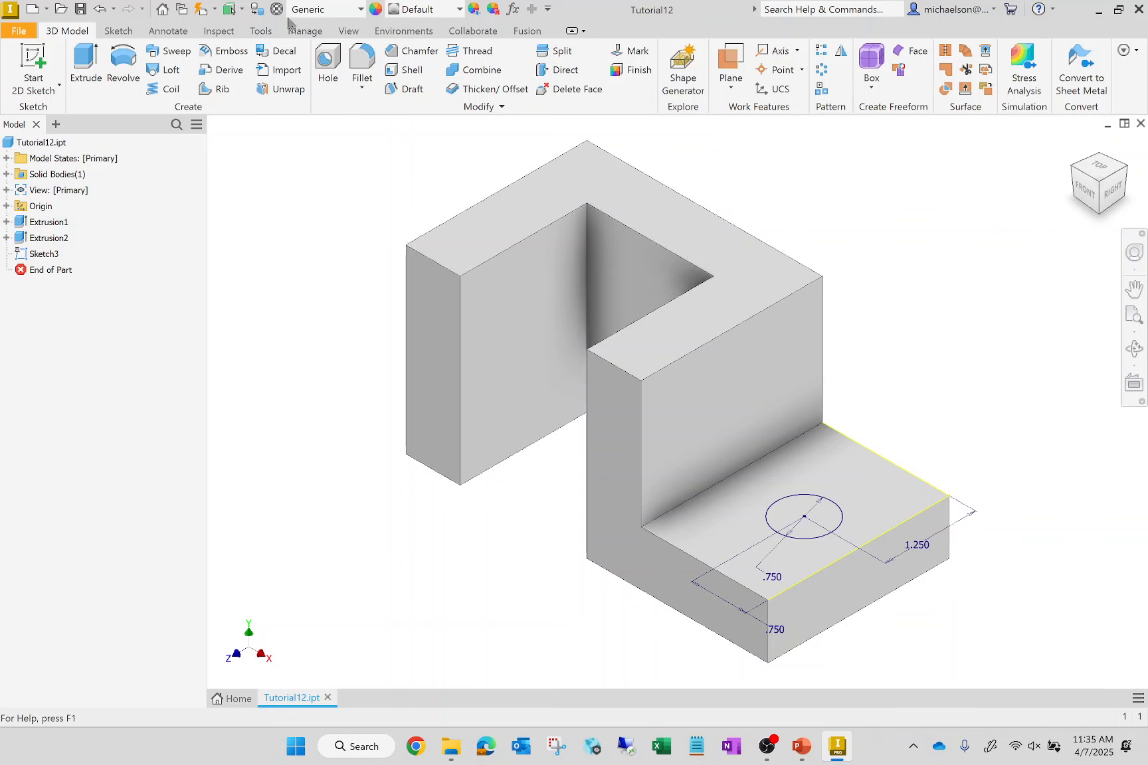
left_click(86, 59)
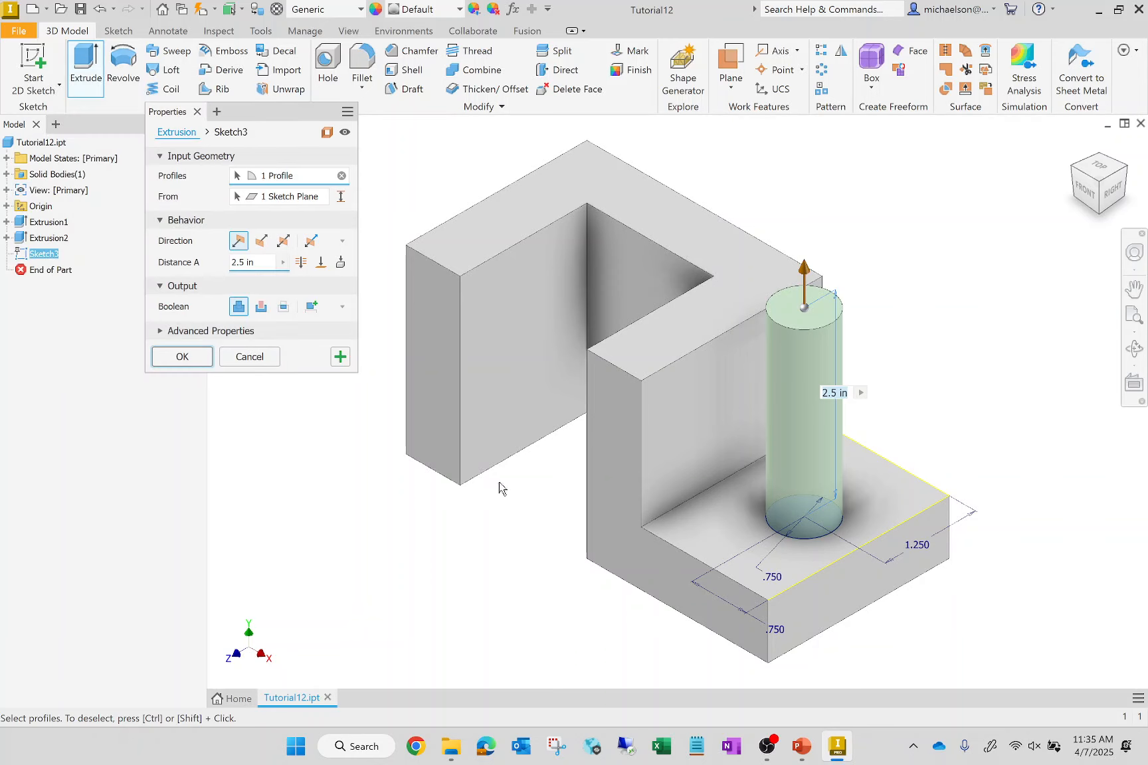
left_click(267, 243)
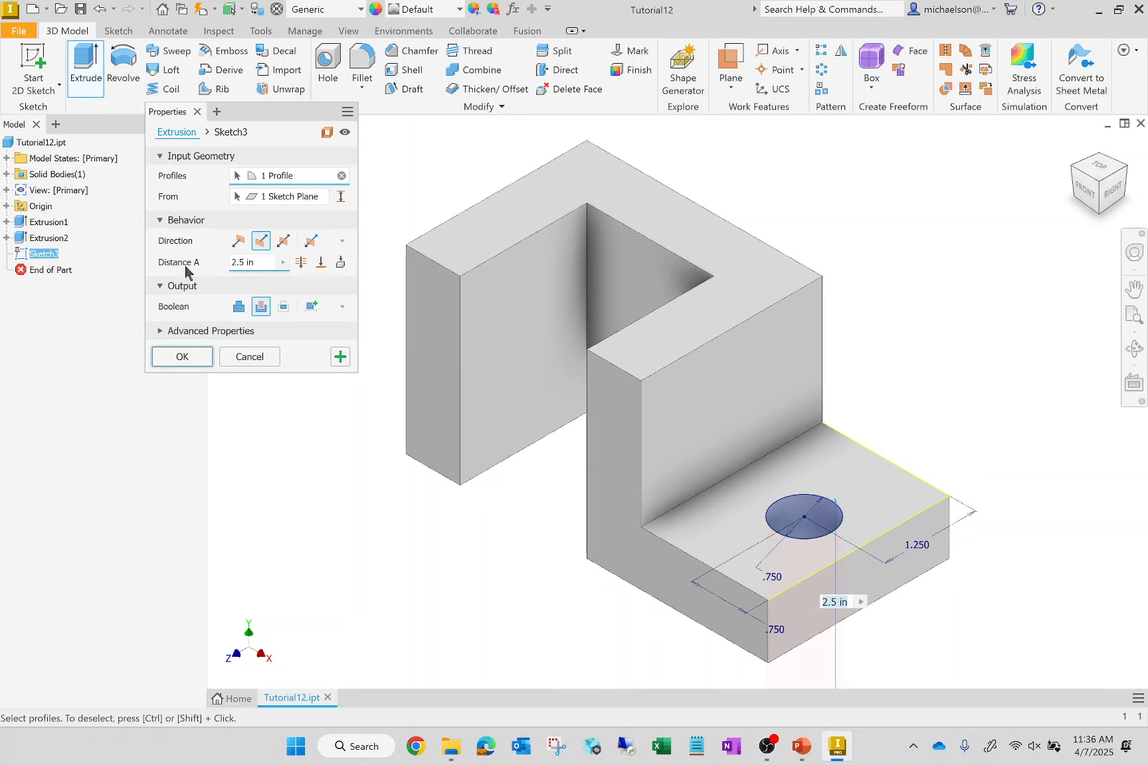
left_click(300, 262)
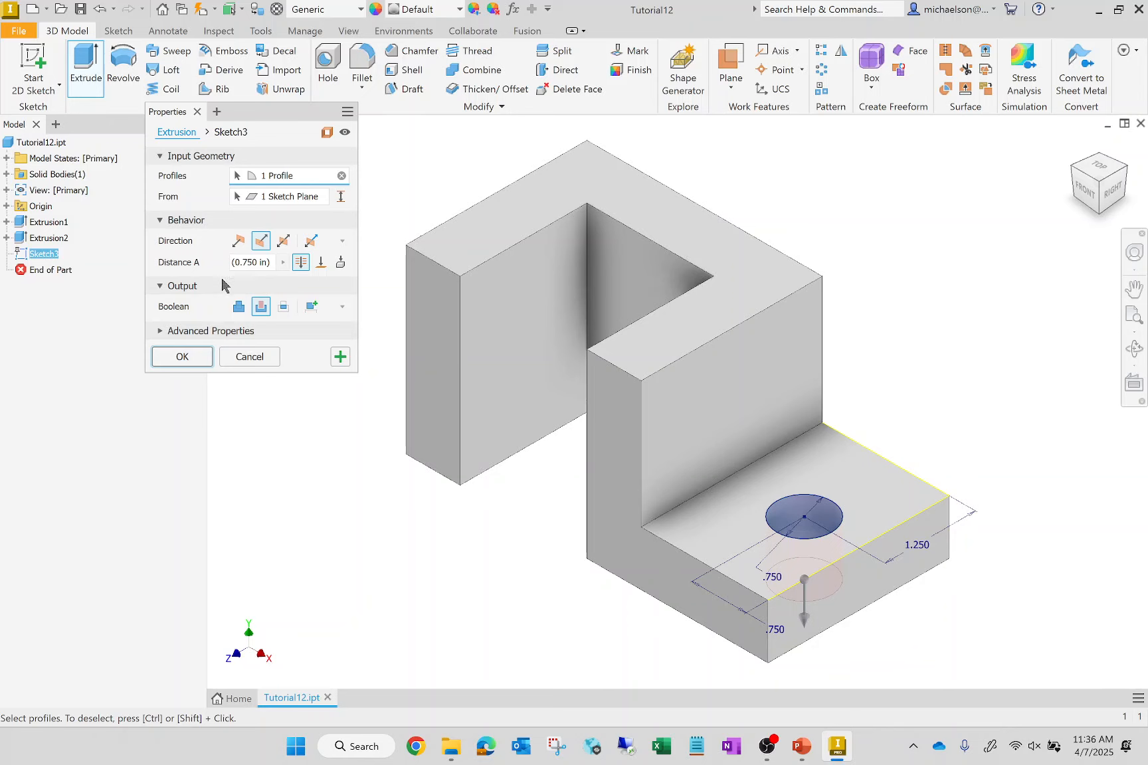
left_click(238, 306)
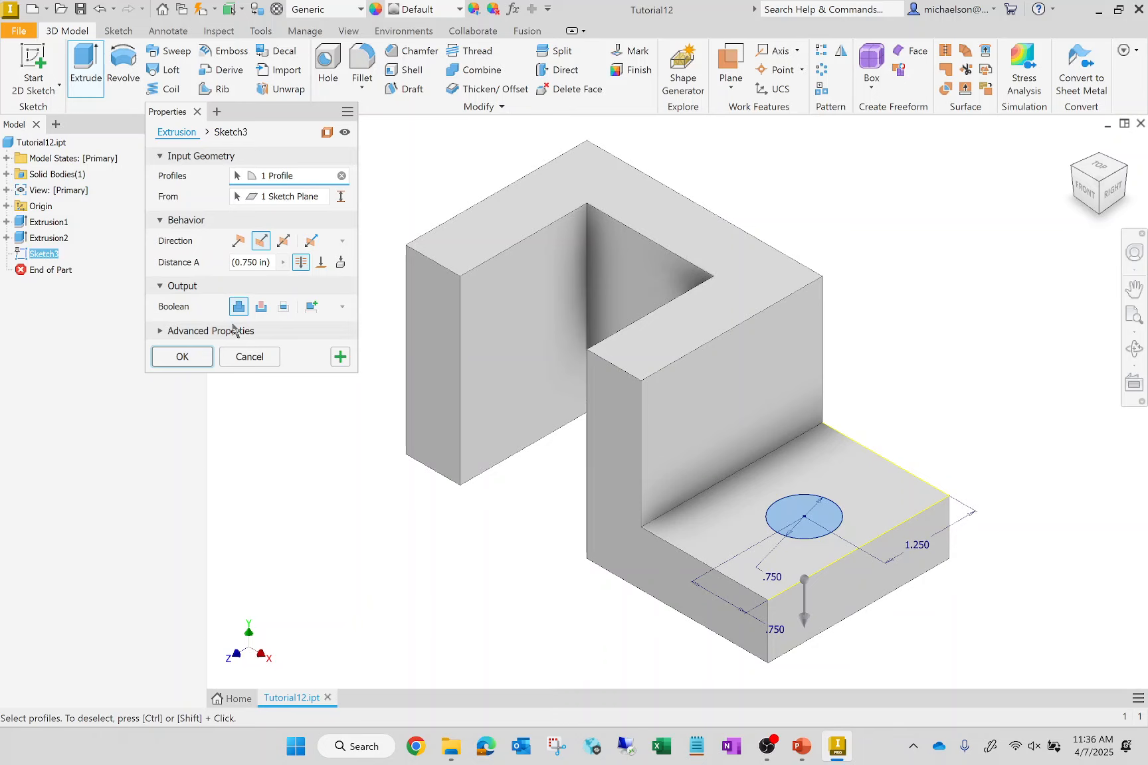
left_click(260, 306)
left_click(185, 358)
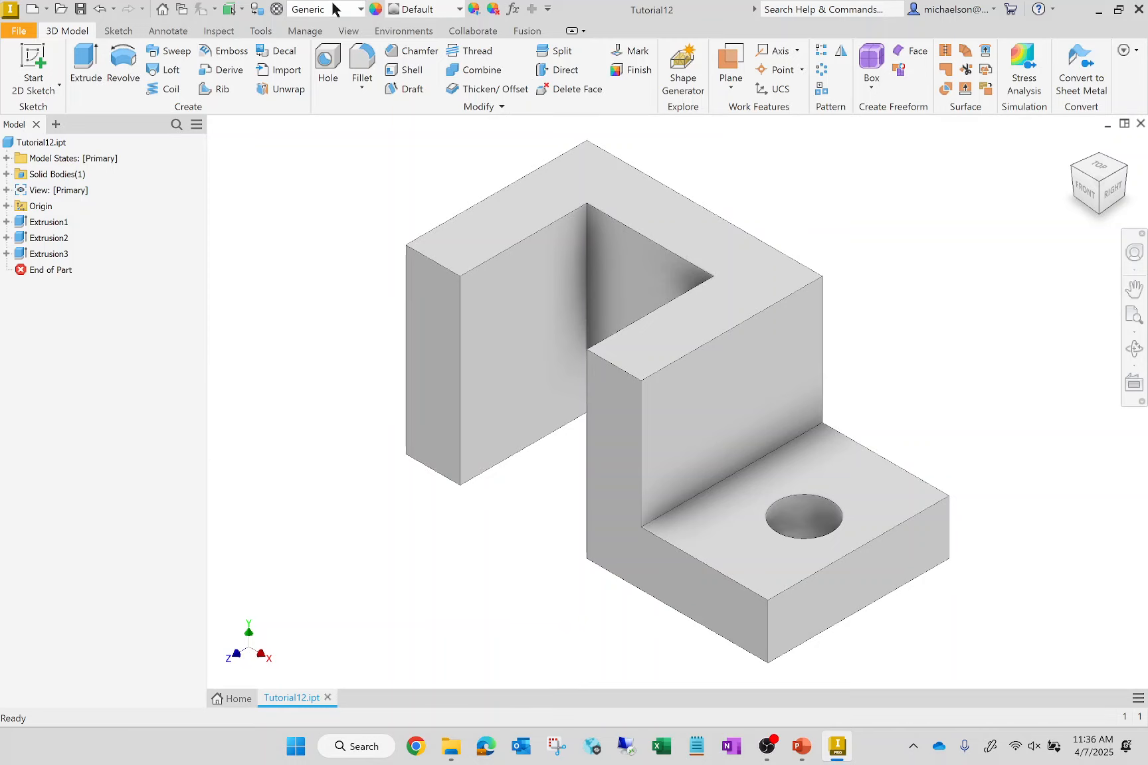
left_click(1096, 169)
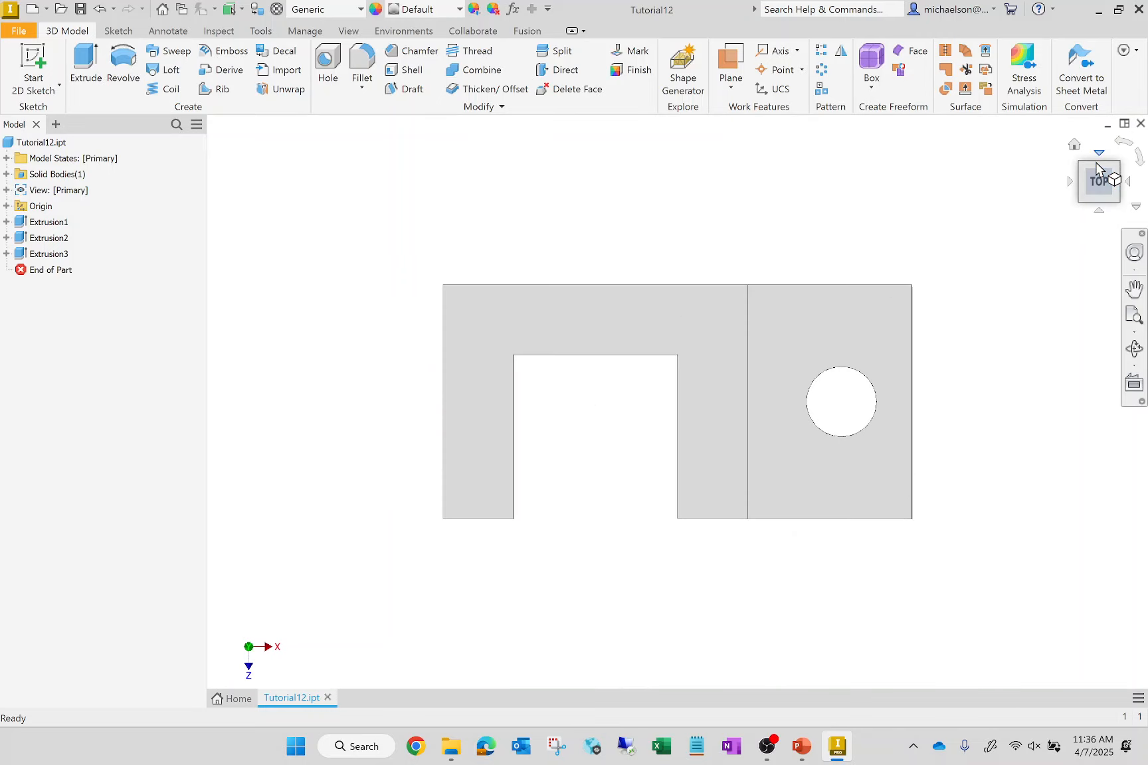
left_click(1075, 148)
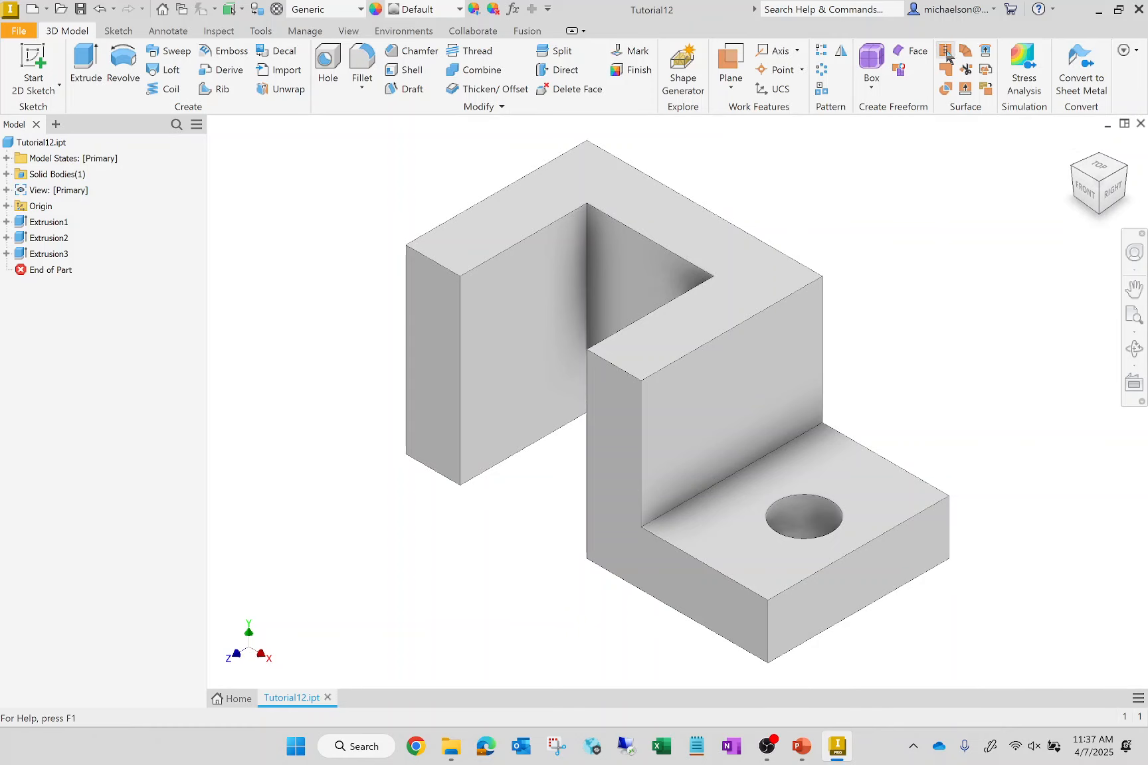
- On the upright's vertical face above the ledge, sketch a vertical line and a diagonal closing off the free upper corner, about 0.85 by 0.78 in
left_click(41, 58)
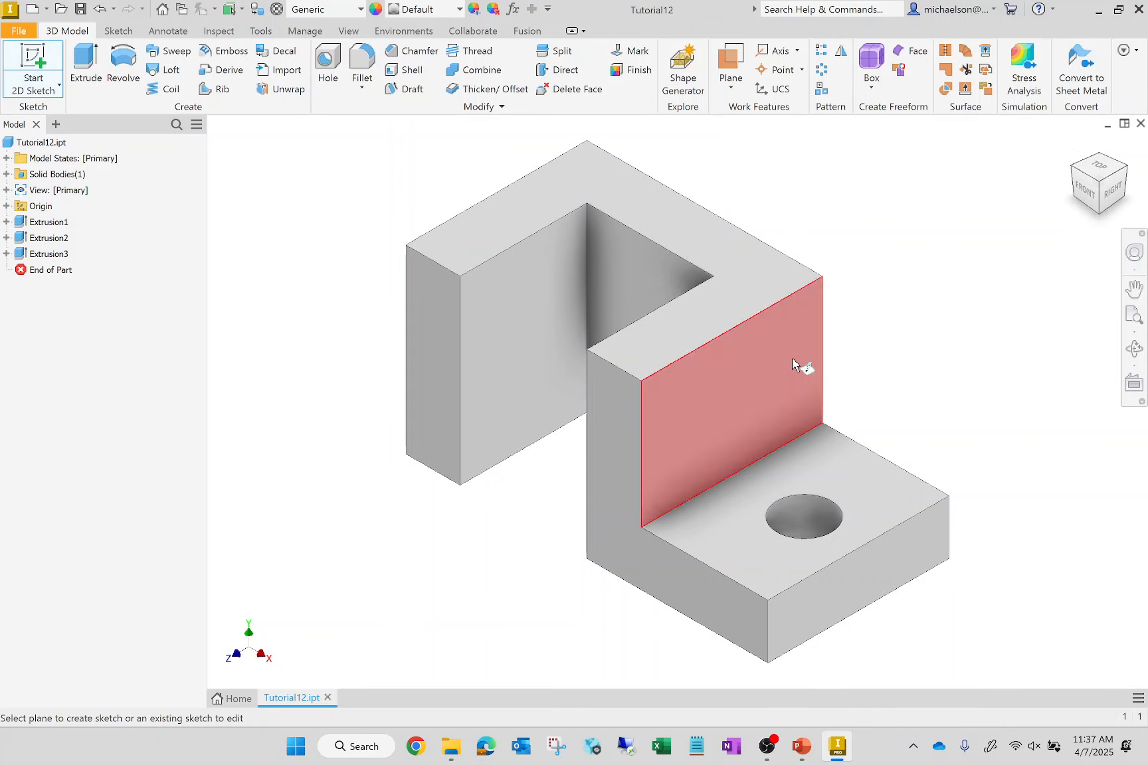
left_click(677, 380)
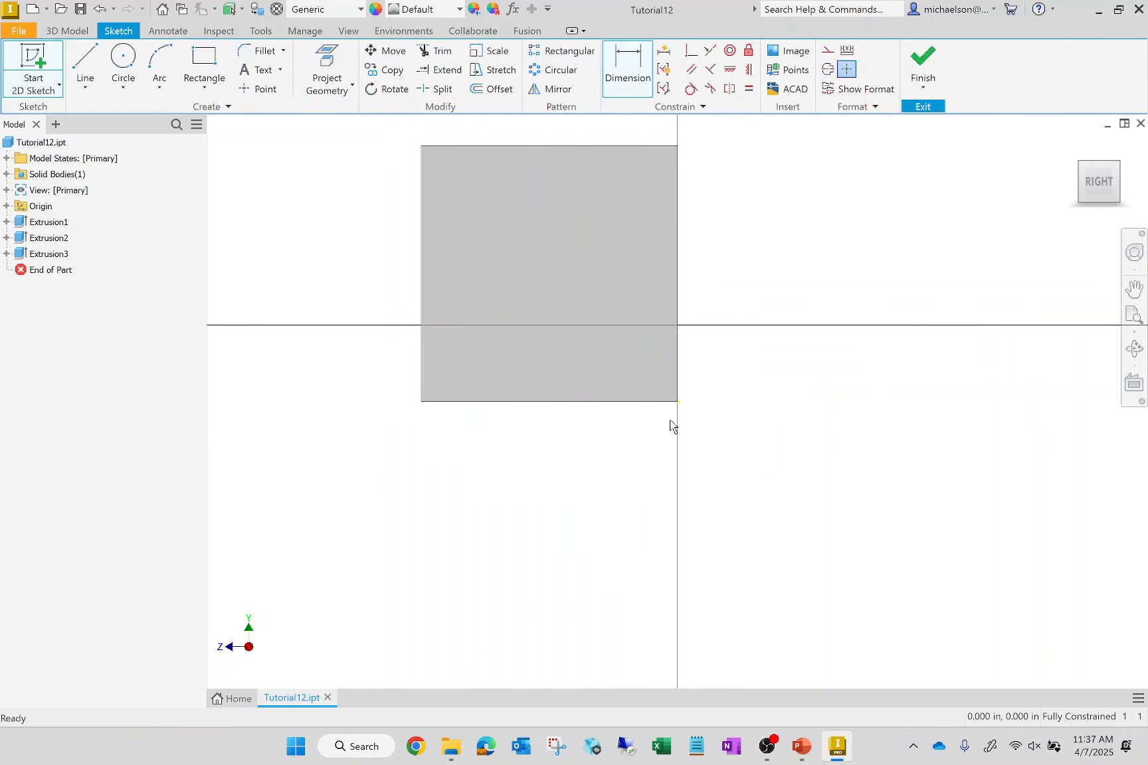
scroll(558, 382, "down", 5)
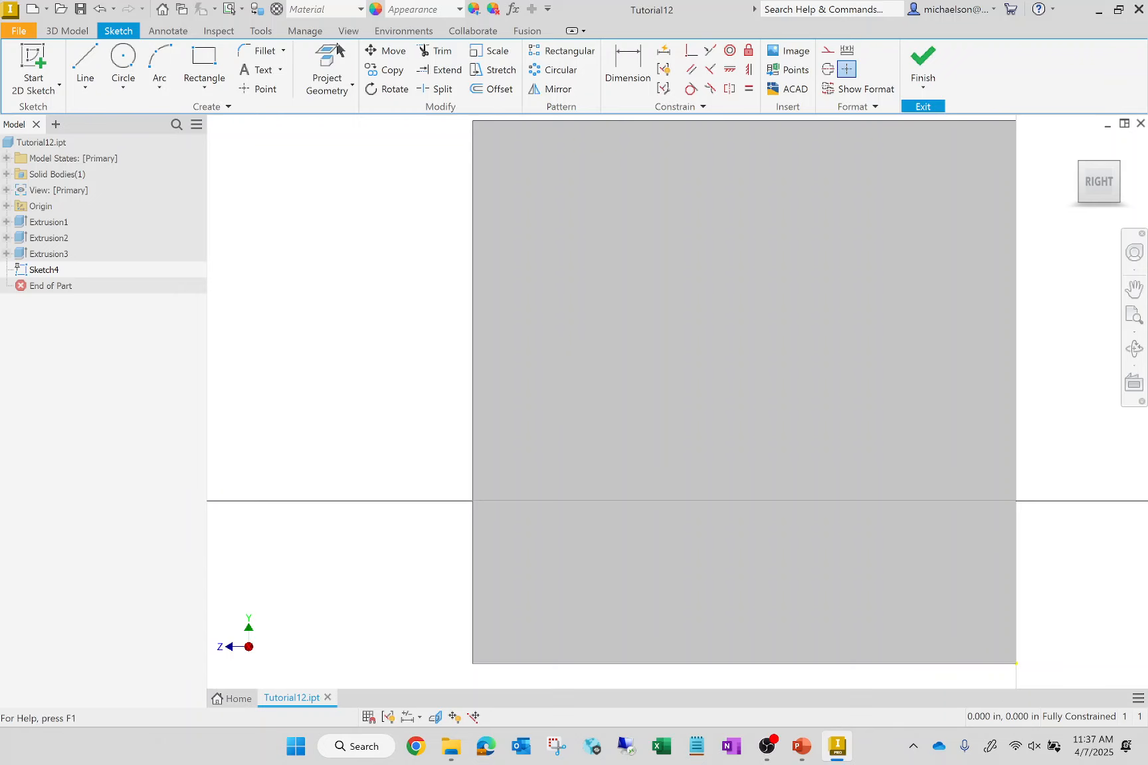
left_click(85, 65)
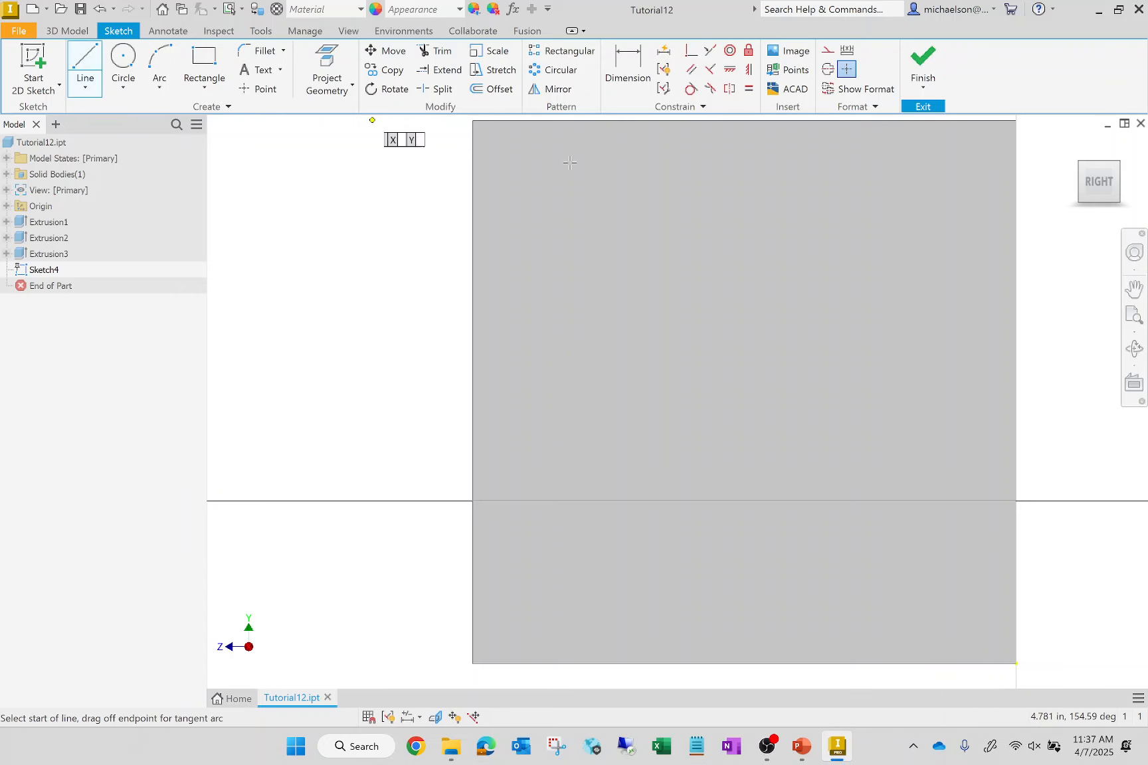
left_click(473, 120)
left_click_drag(474, 203, 473, 290)
left_click(473, 290)
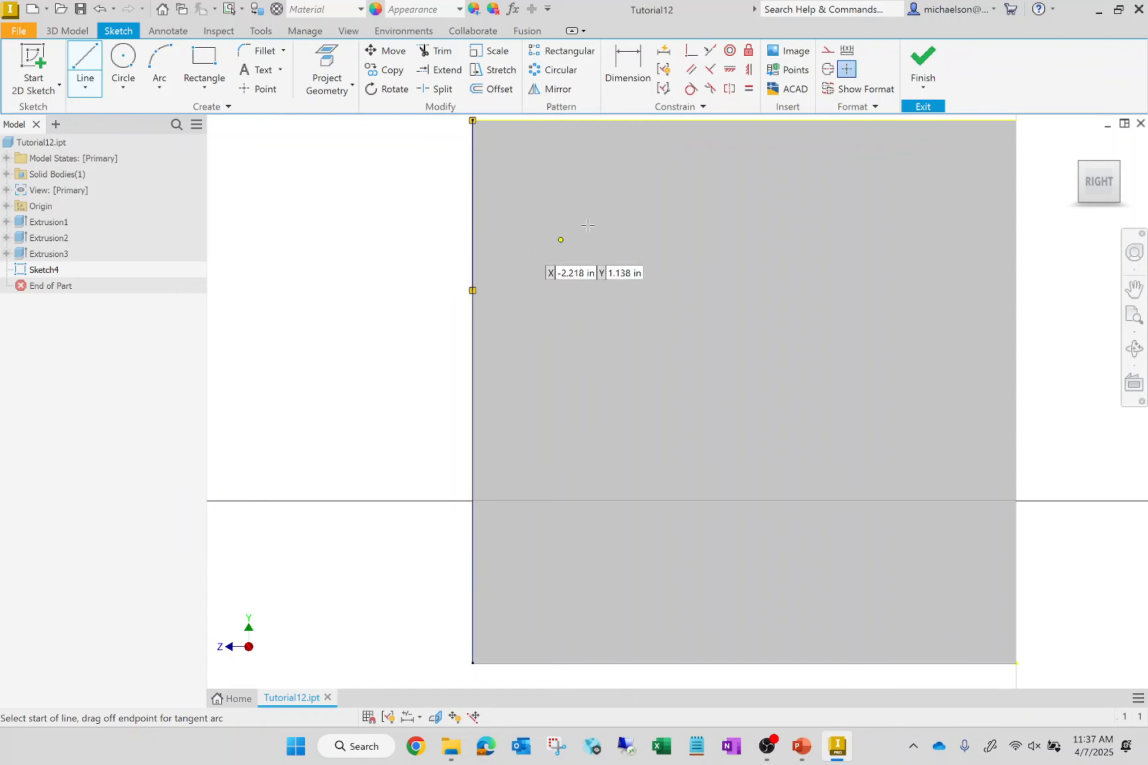
left_click(473, 291)
left_click(657, 121)
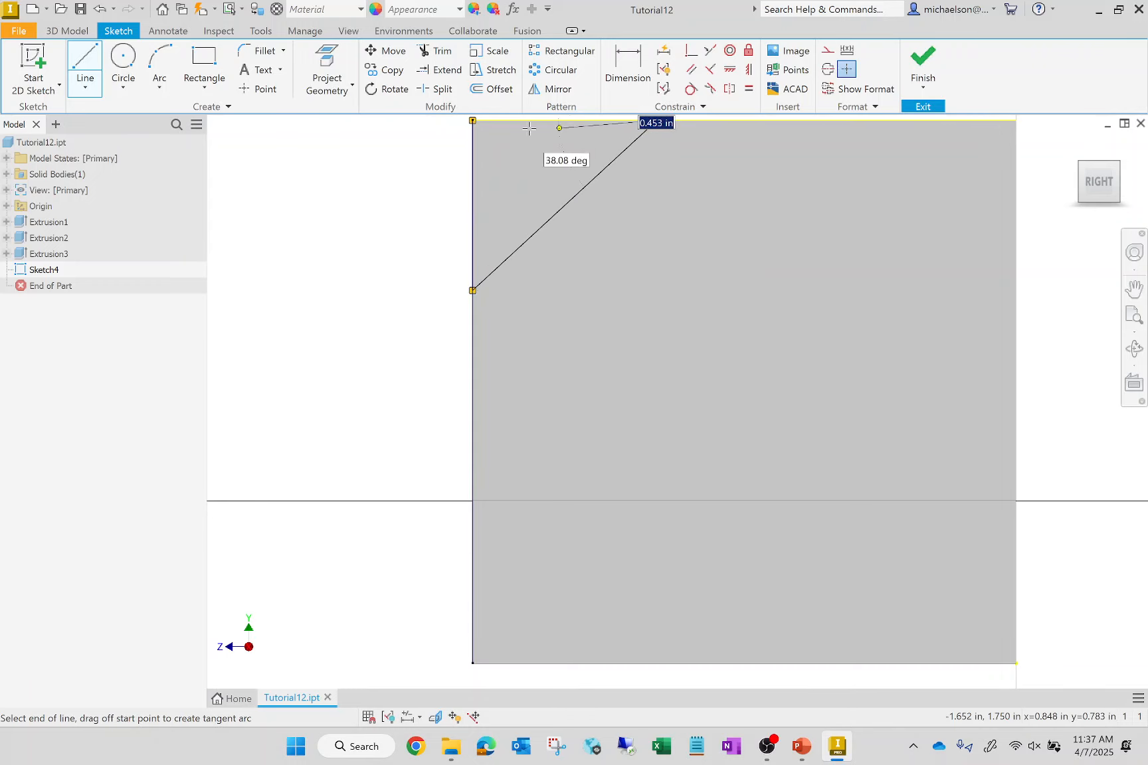
- Dimension the horizontal distance from the face's upper corner to the diagonal's upper end and set it to 1 in
scroll(459, 304, "down", 3)
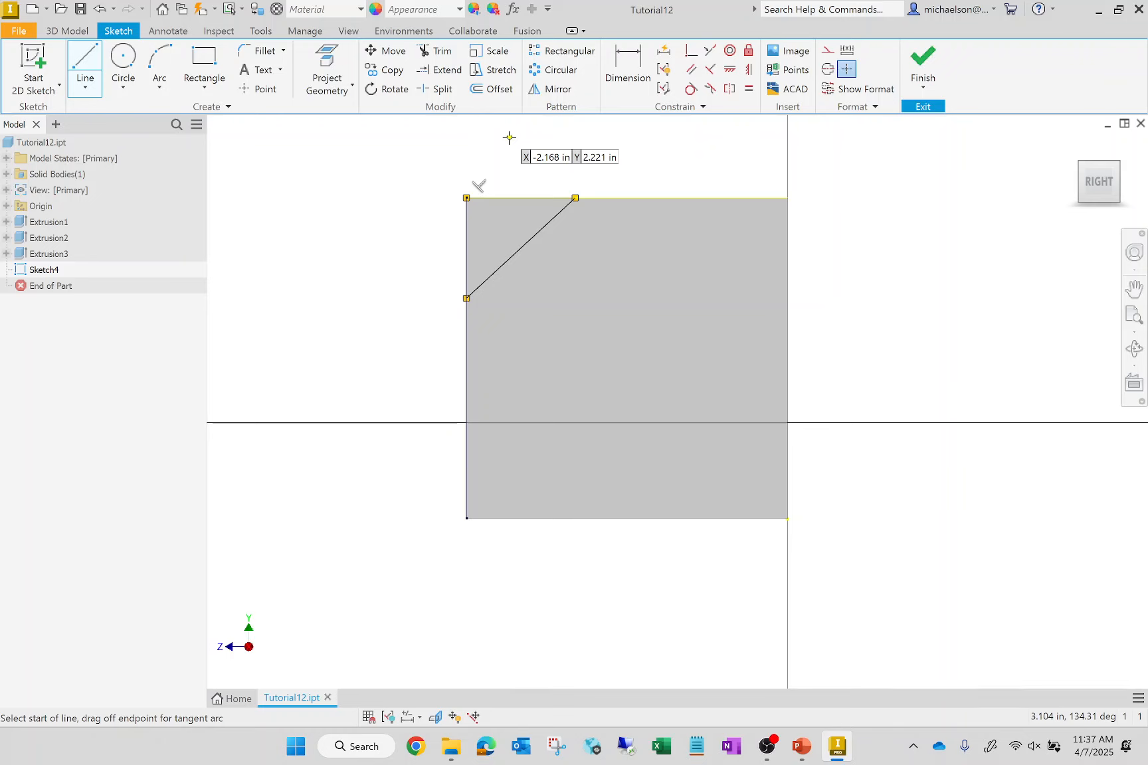
left_click(627, 67)
left_click(466, 199)
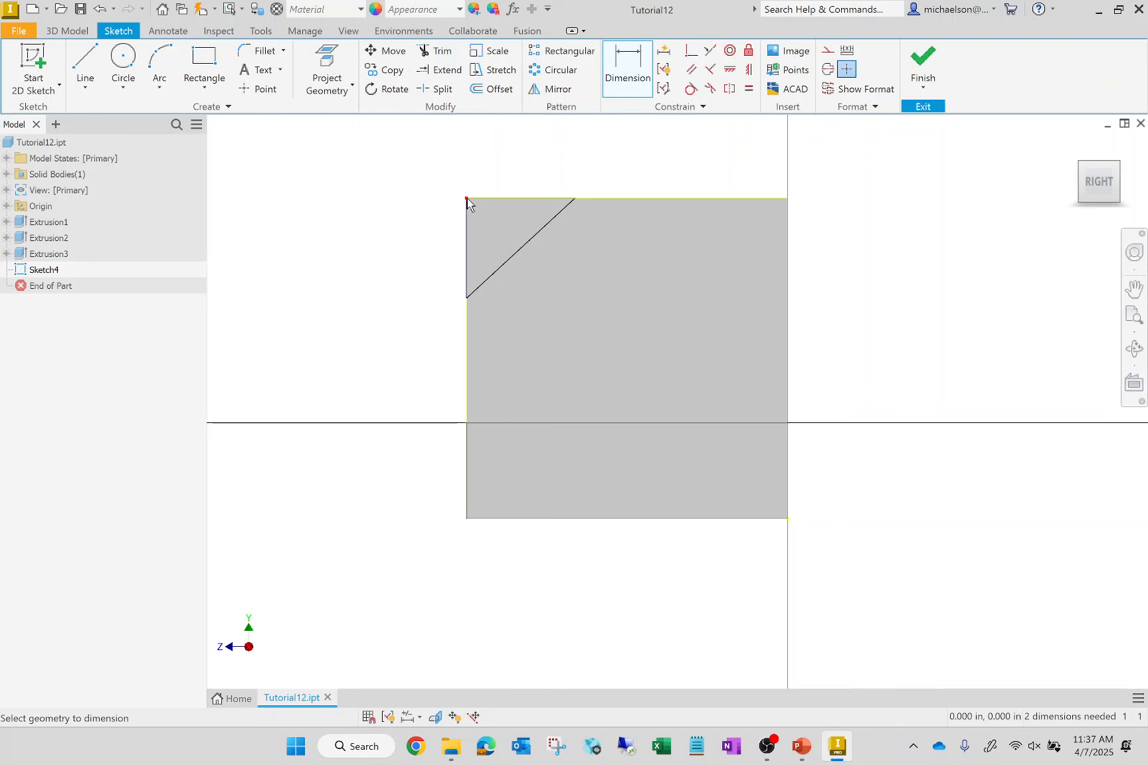
left_click(574, 198)
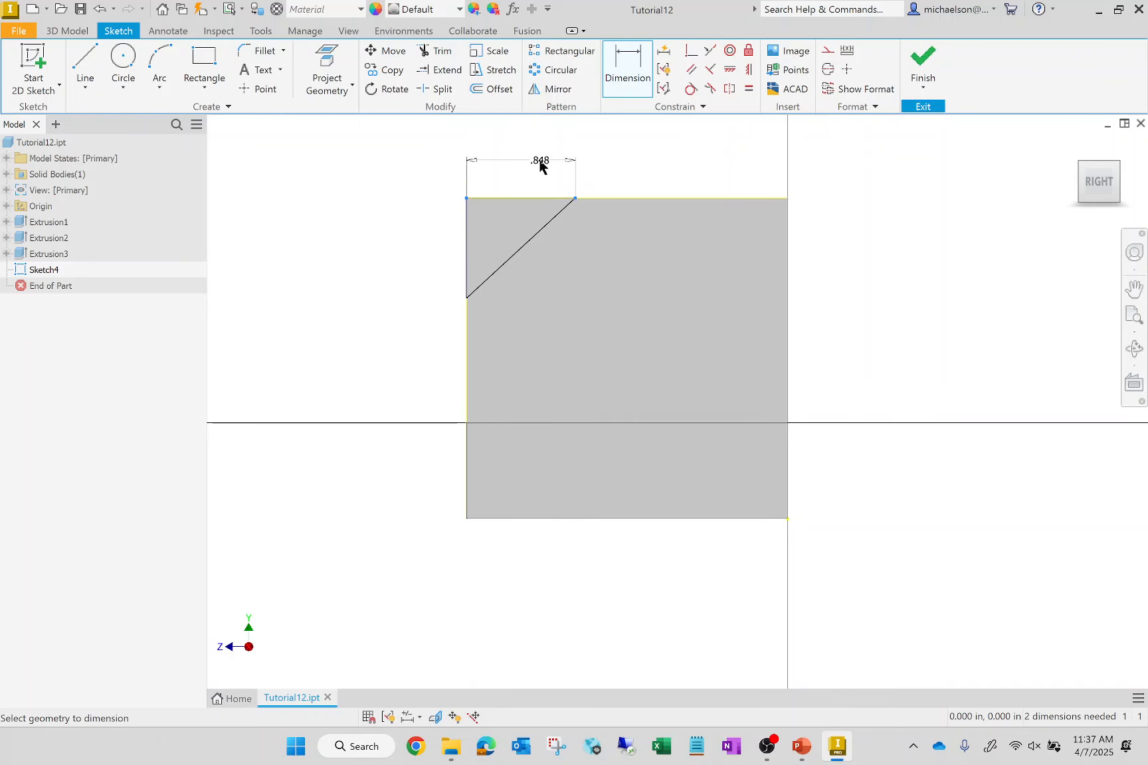
left_click(539, 154)
type("1")
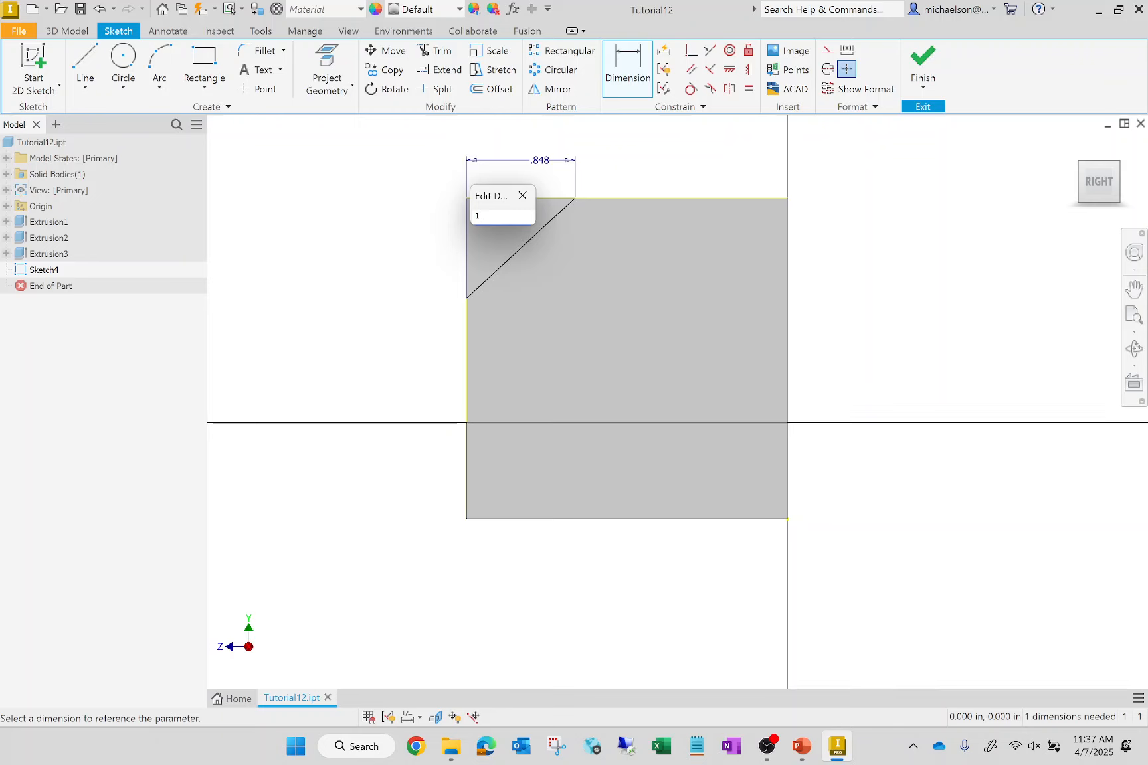
key("Return")
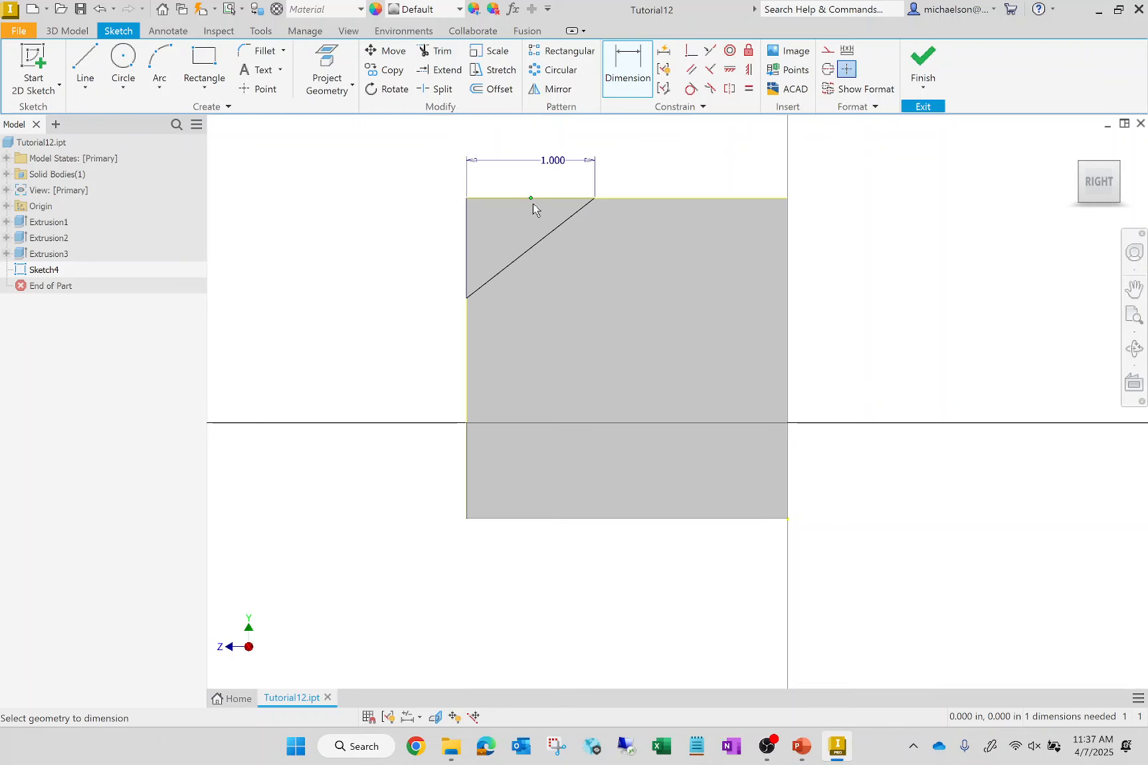
- Dimension the angle between the face's upper edge and the diagonal line and set it to 45 degrees
left_click(557, 198)
left_click(561, 224)
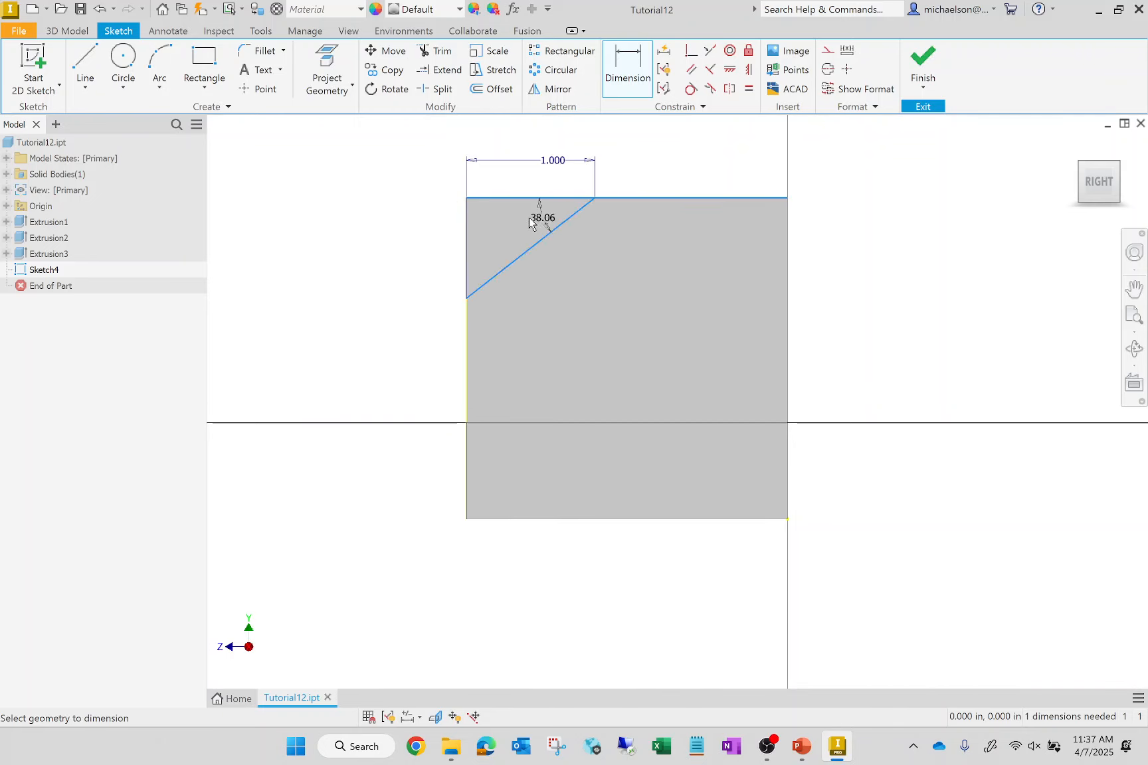
left_click(512, 229)
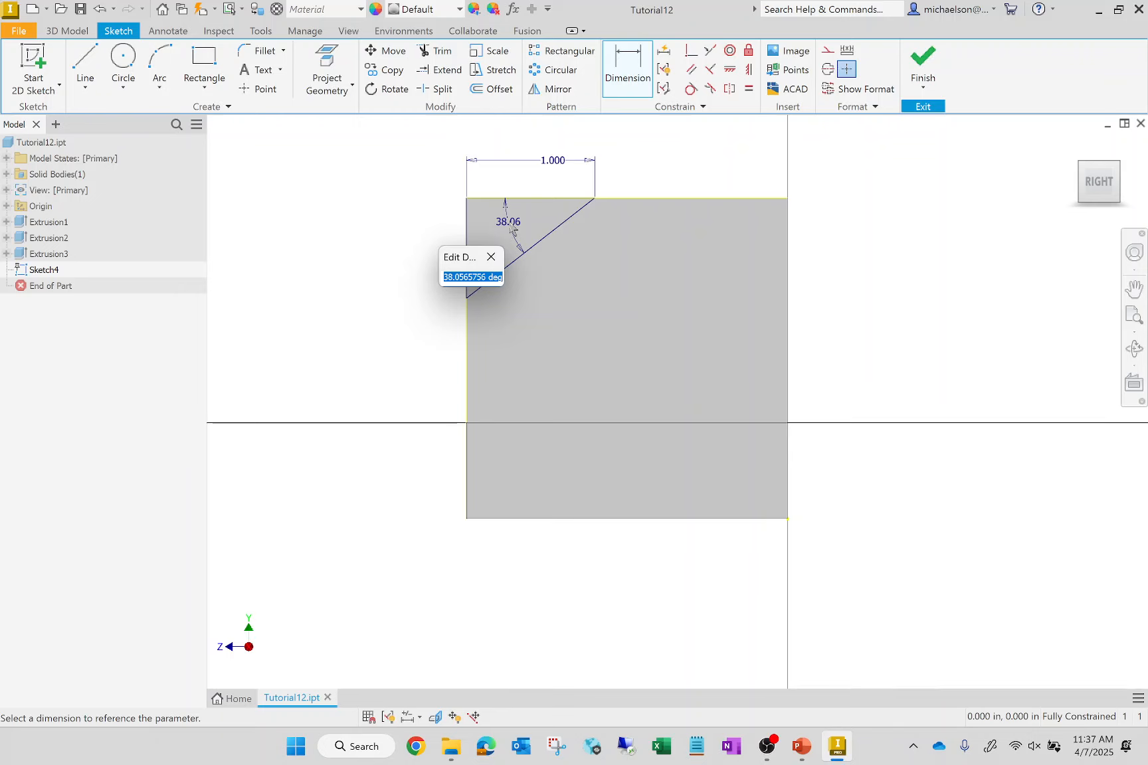
type("45")
key("Return")
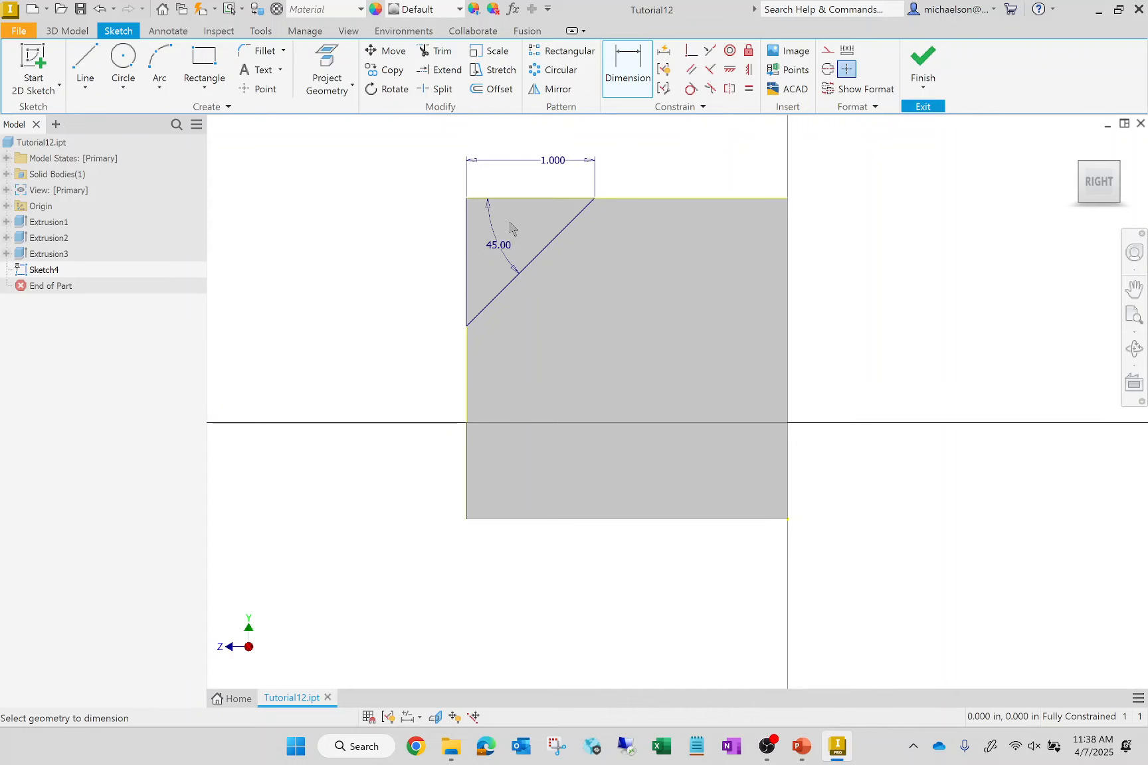
- Finish the sketch and extrude the triangle as a cut in the flipped direction up to the opposite face of the upright
key("F6")
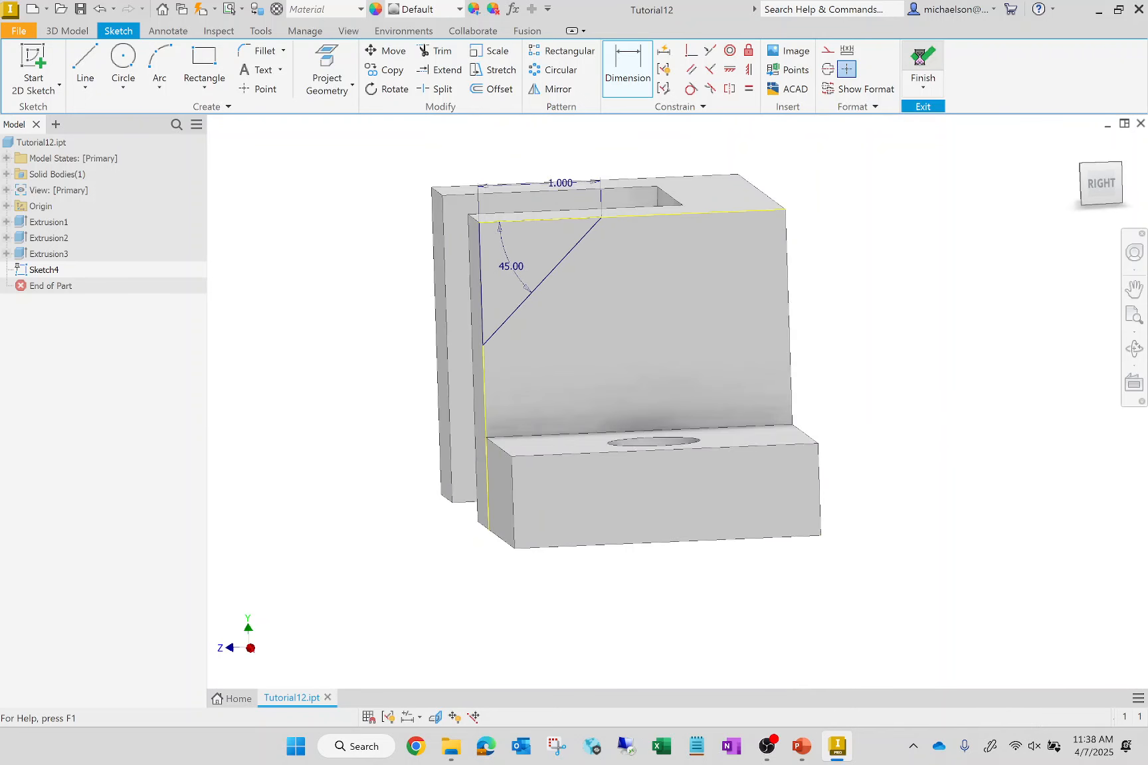
left_click(922, 70)
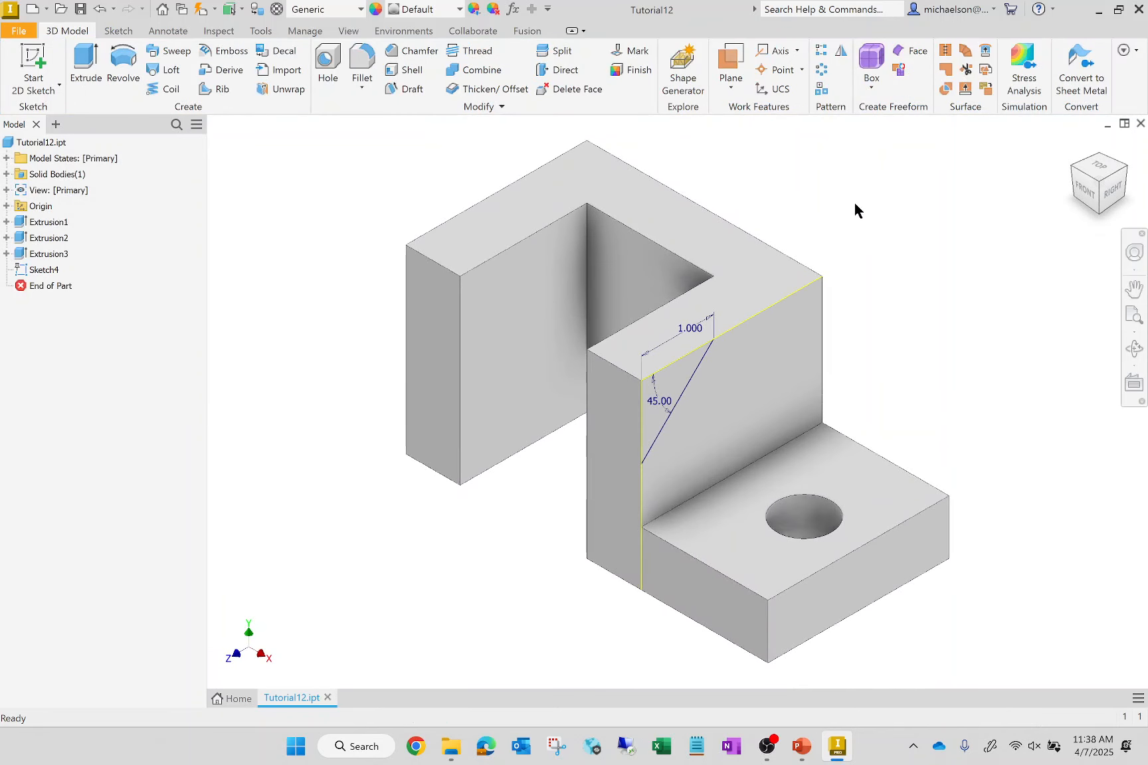
left_click(93, 71)
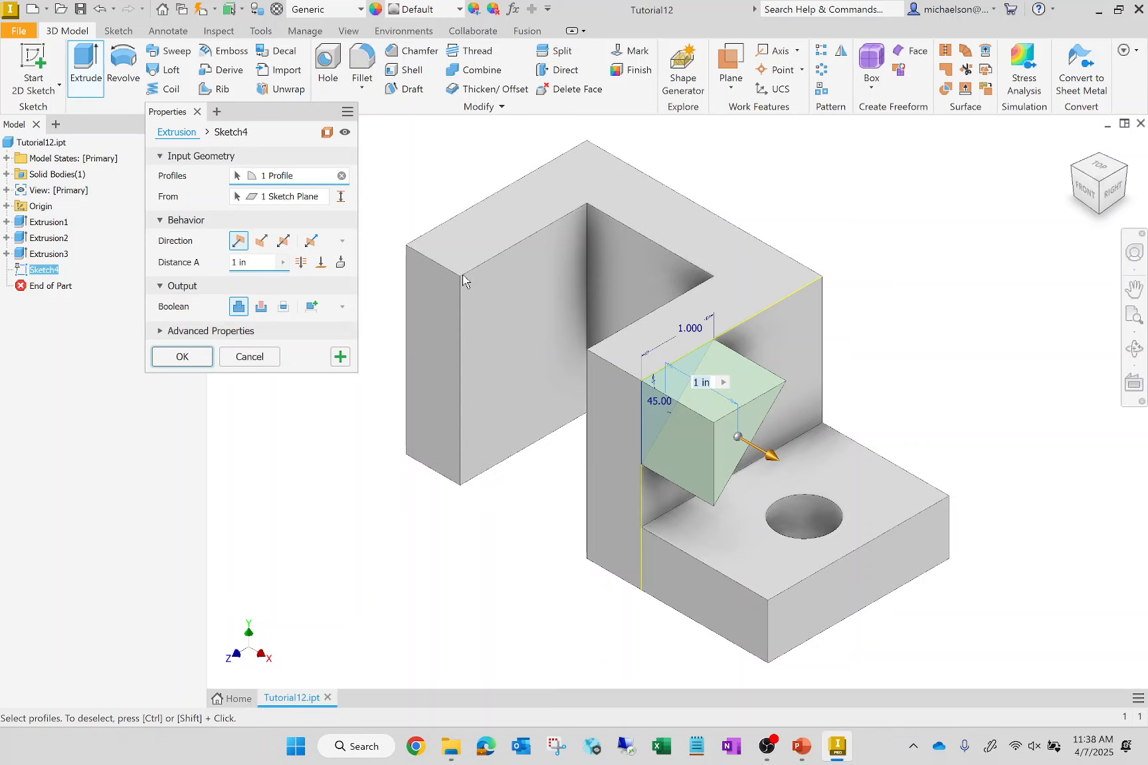
left_click(264, 247)
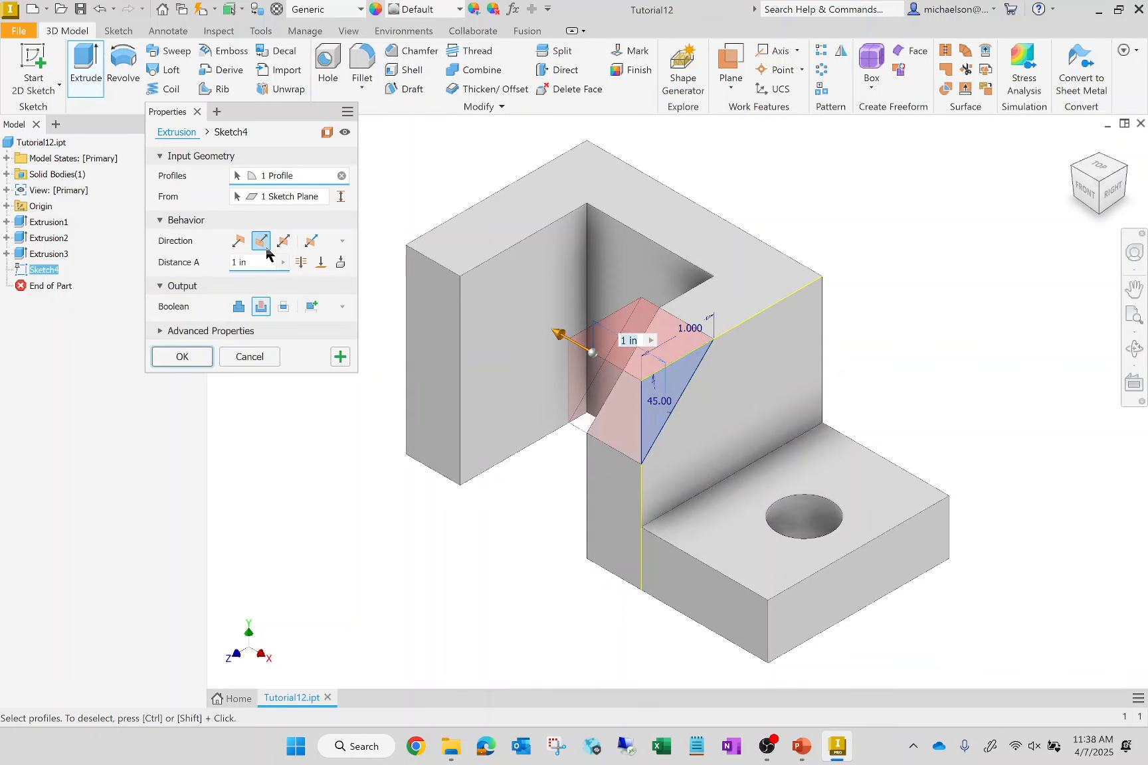
left_click(1075, 189)
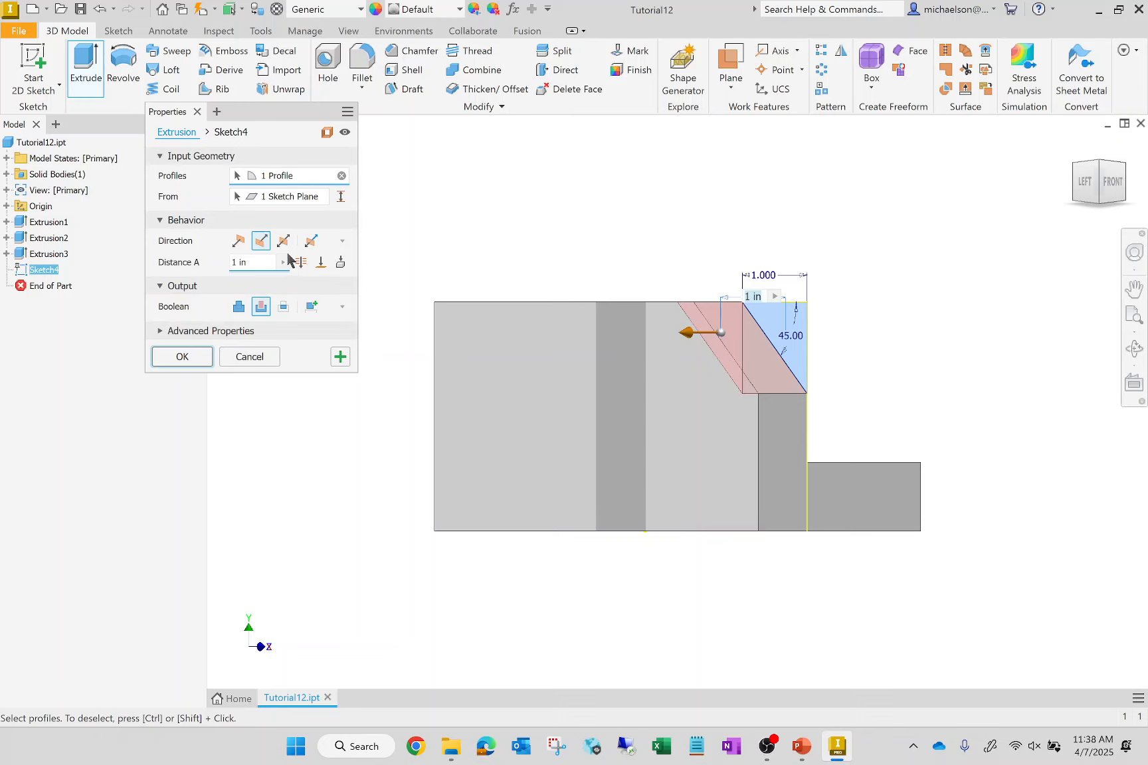
left_click(322, 264)
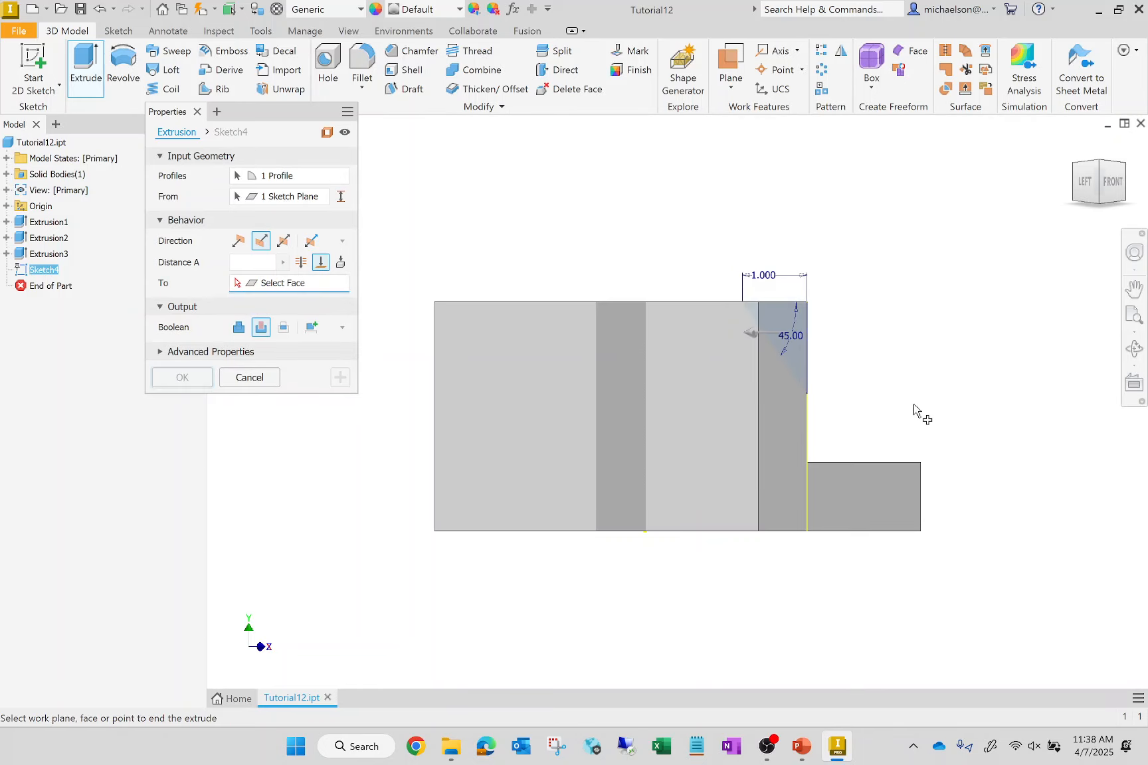
left_click(711, 435)
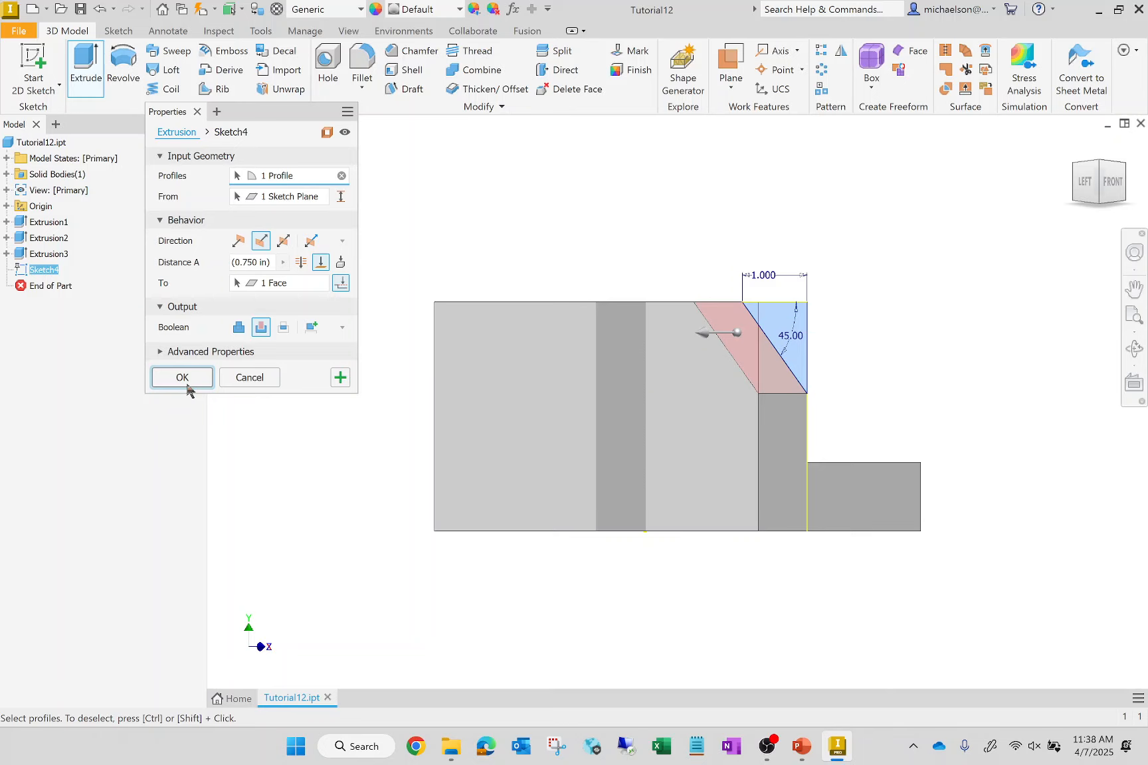
left_click(183, 377)
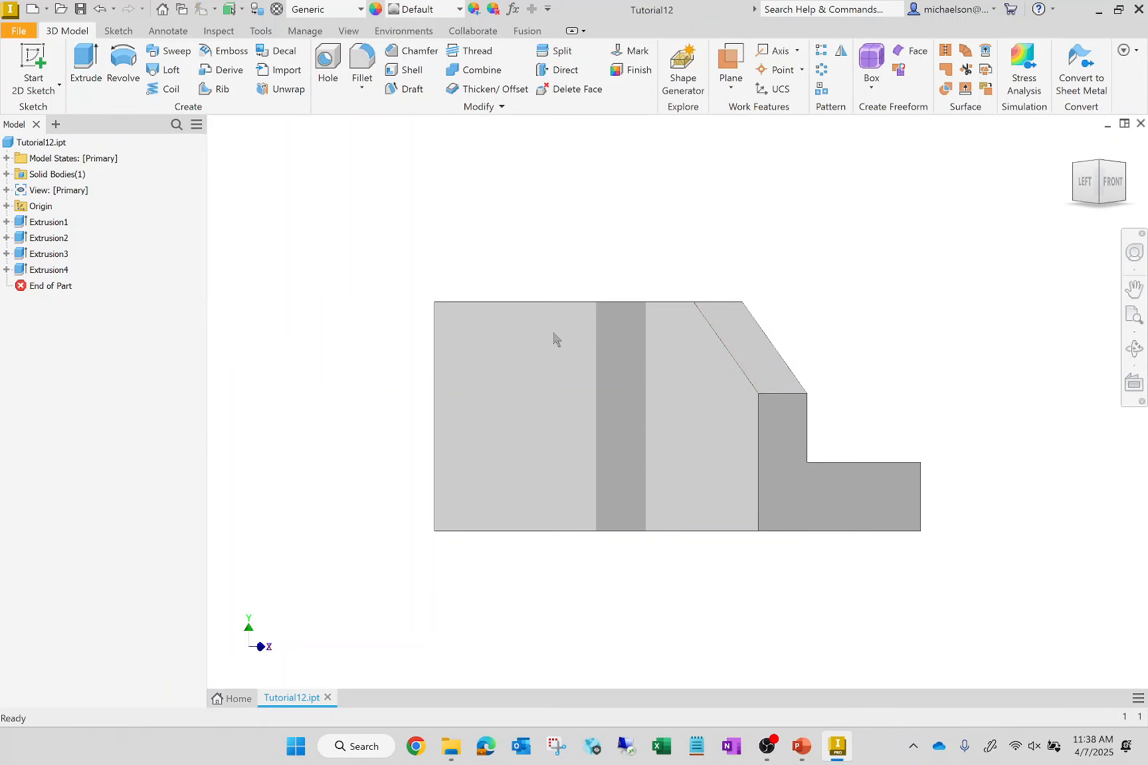
left_click(1076, 147)
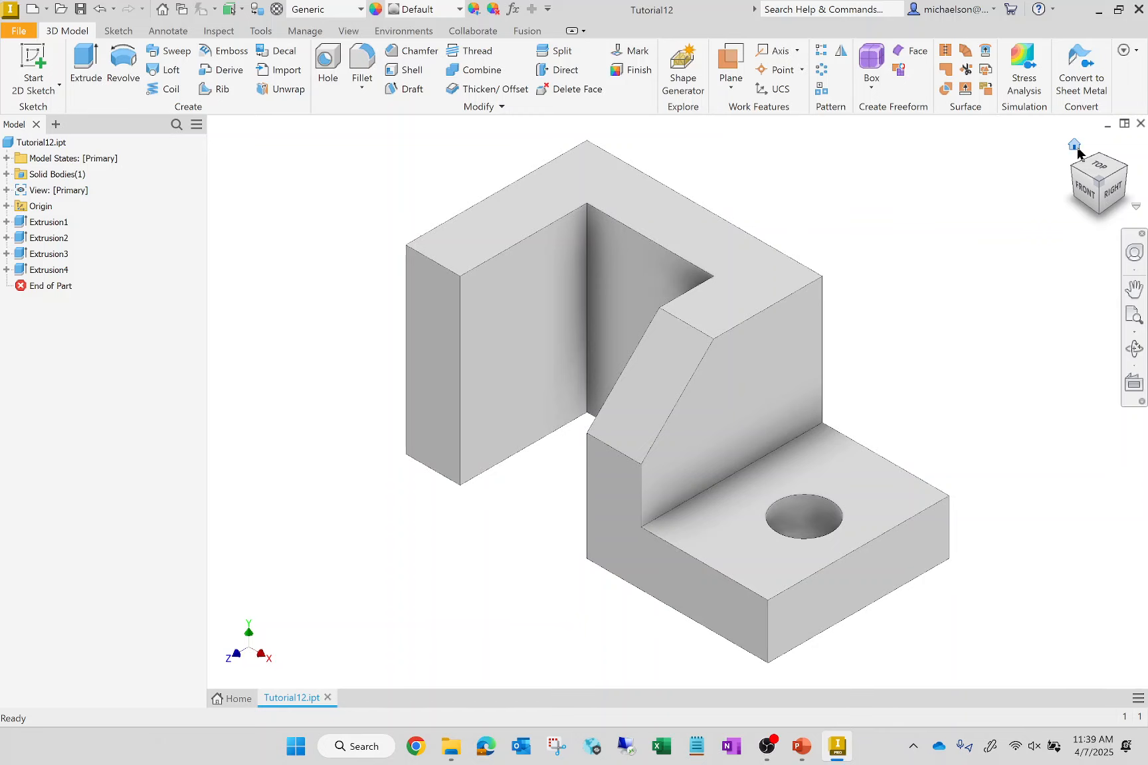
mouse_move(768, 745)
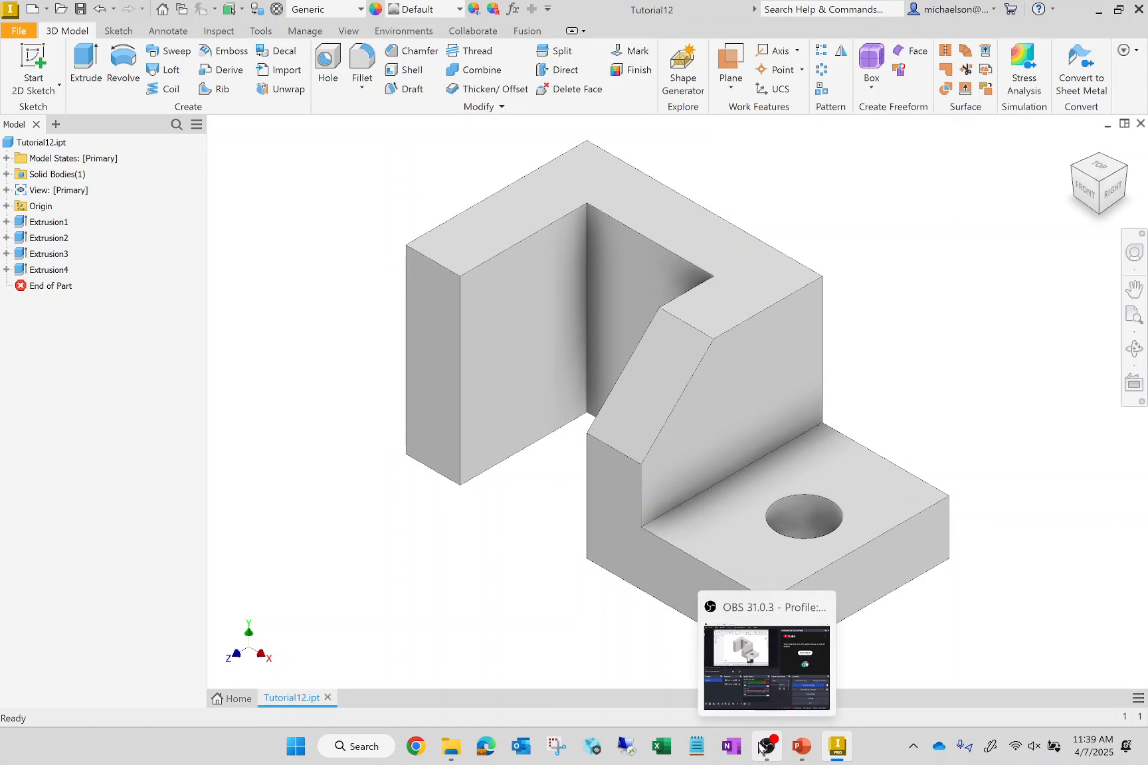
left_click(754, 684)
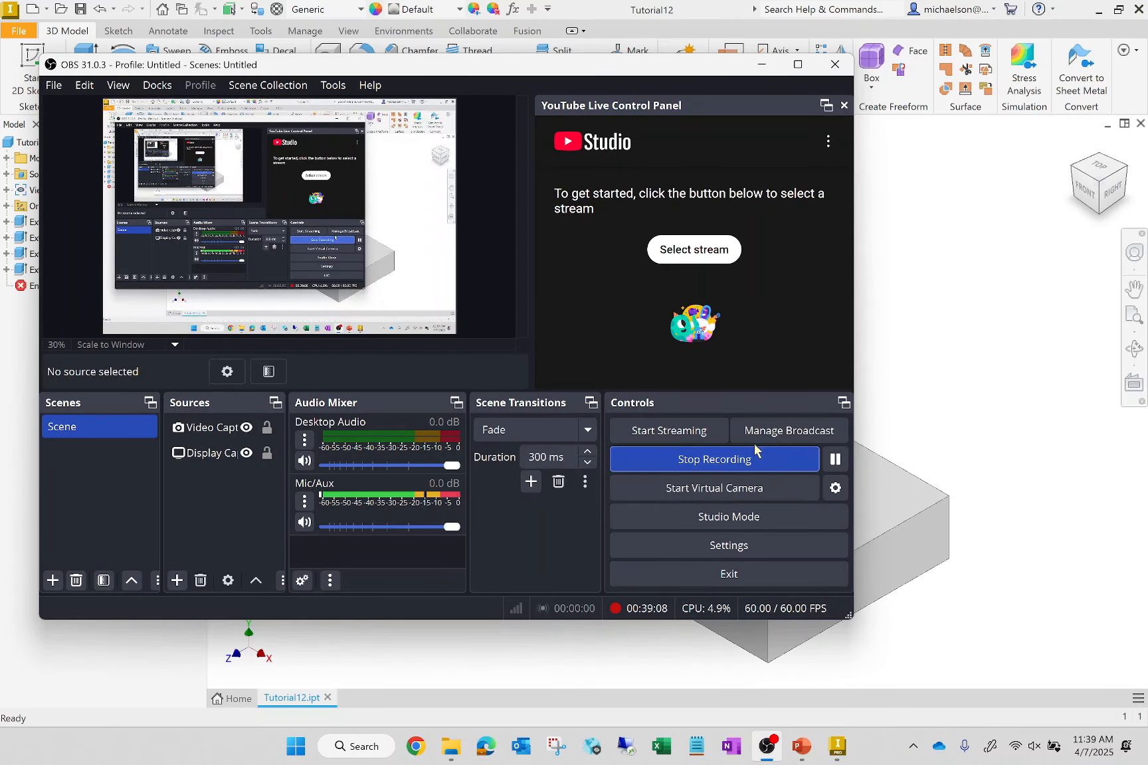